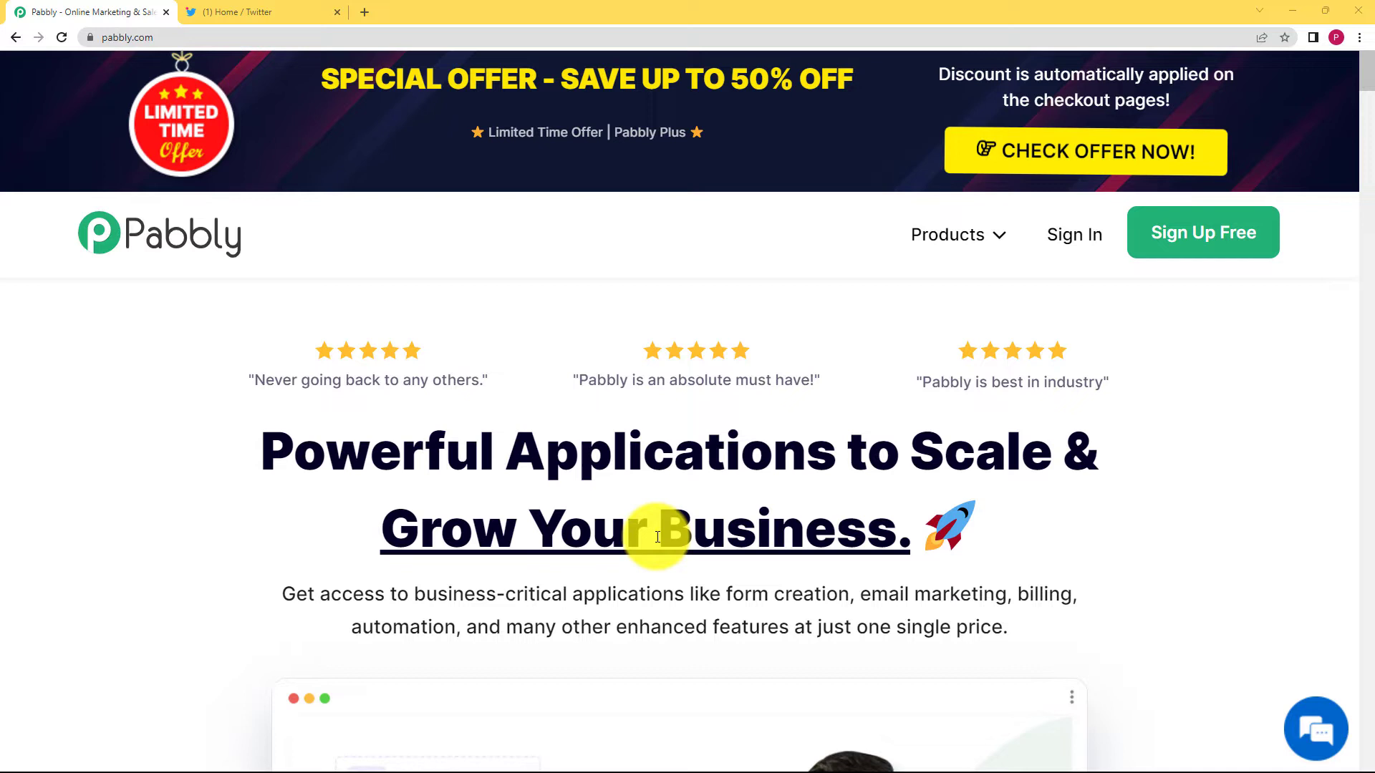
Sign in to Pabbly with the Google account and reach the Connect dashboard.
{"action": "left_click", "coordinate": [1091, 234]}
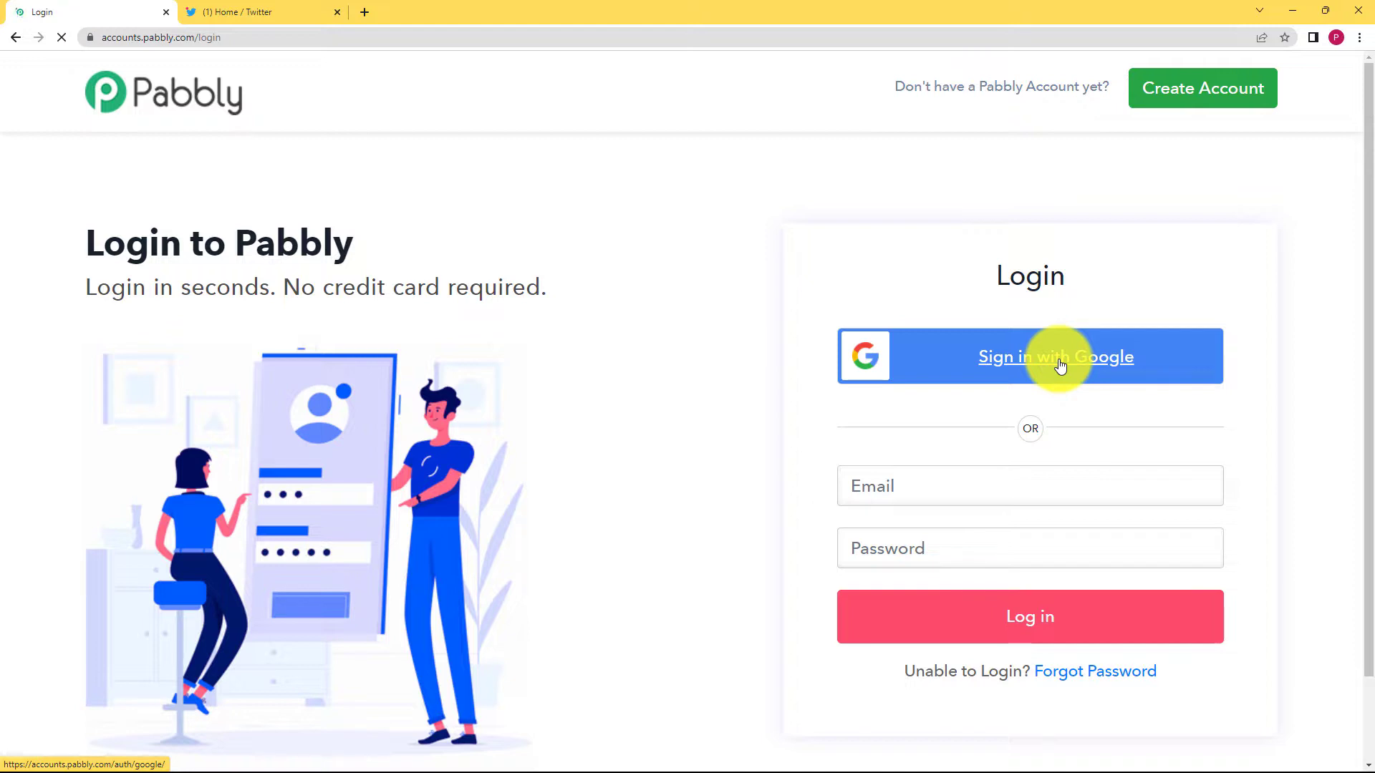
{"action": "left_click", "coordinate": [1060, 365]}
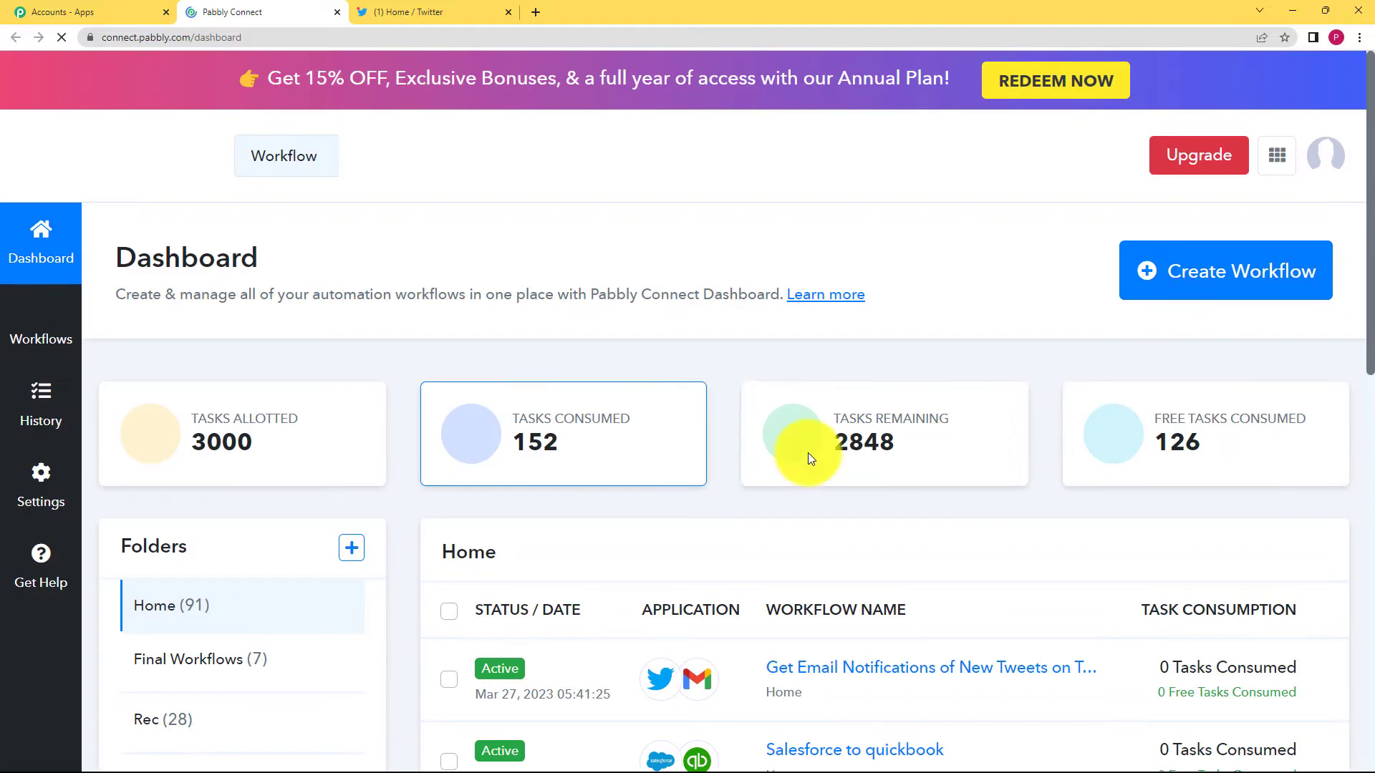
Create a workflow titled 'Send Email notifications for new tweets on Twitter'.
{"action": "left_click", "coordinate": [1208, 279]}
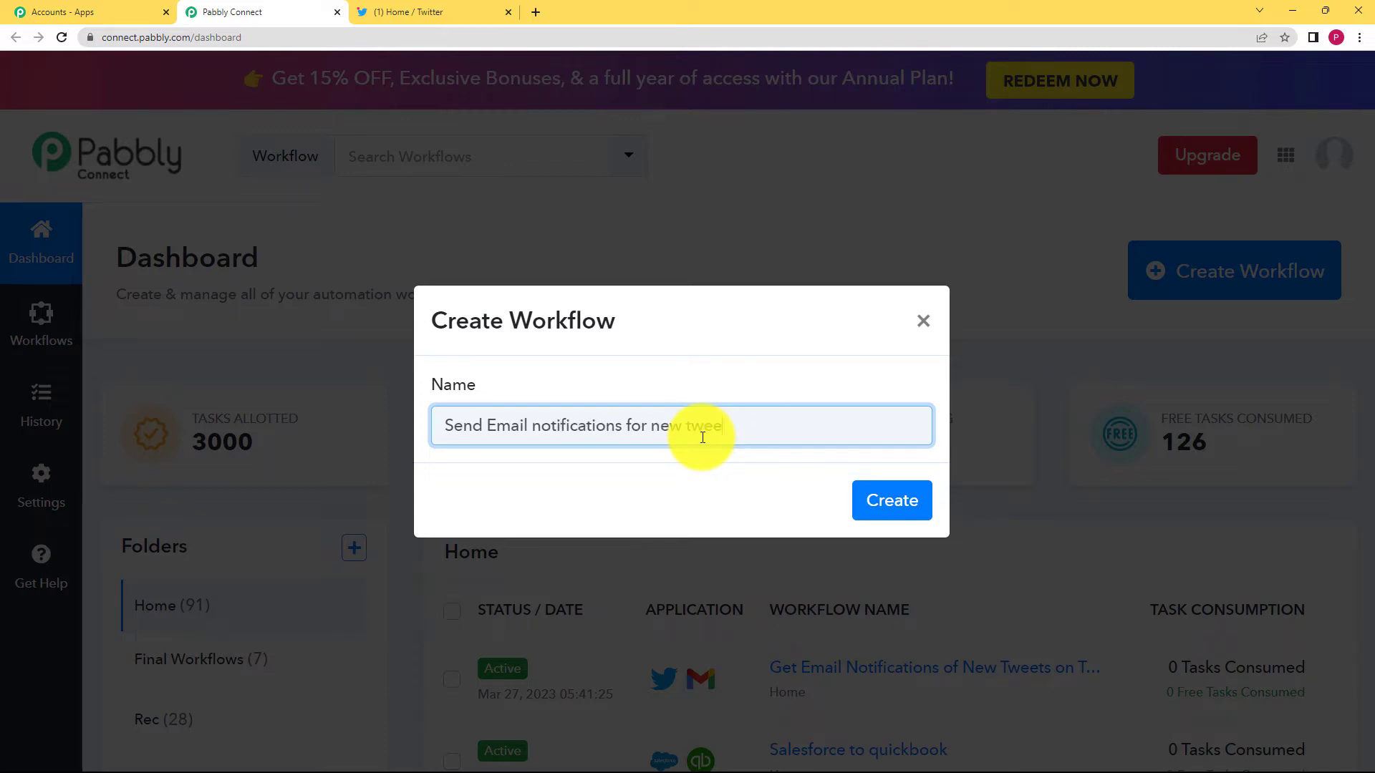
{"action": "left_click", "coordinate": [894, 496]}
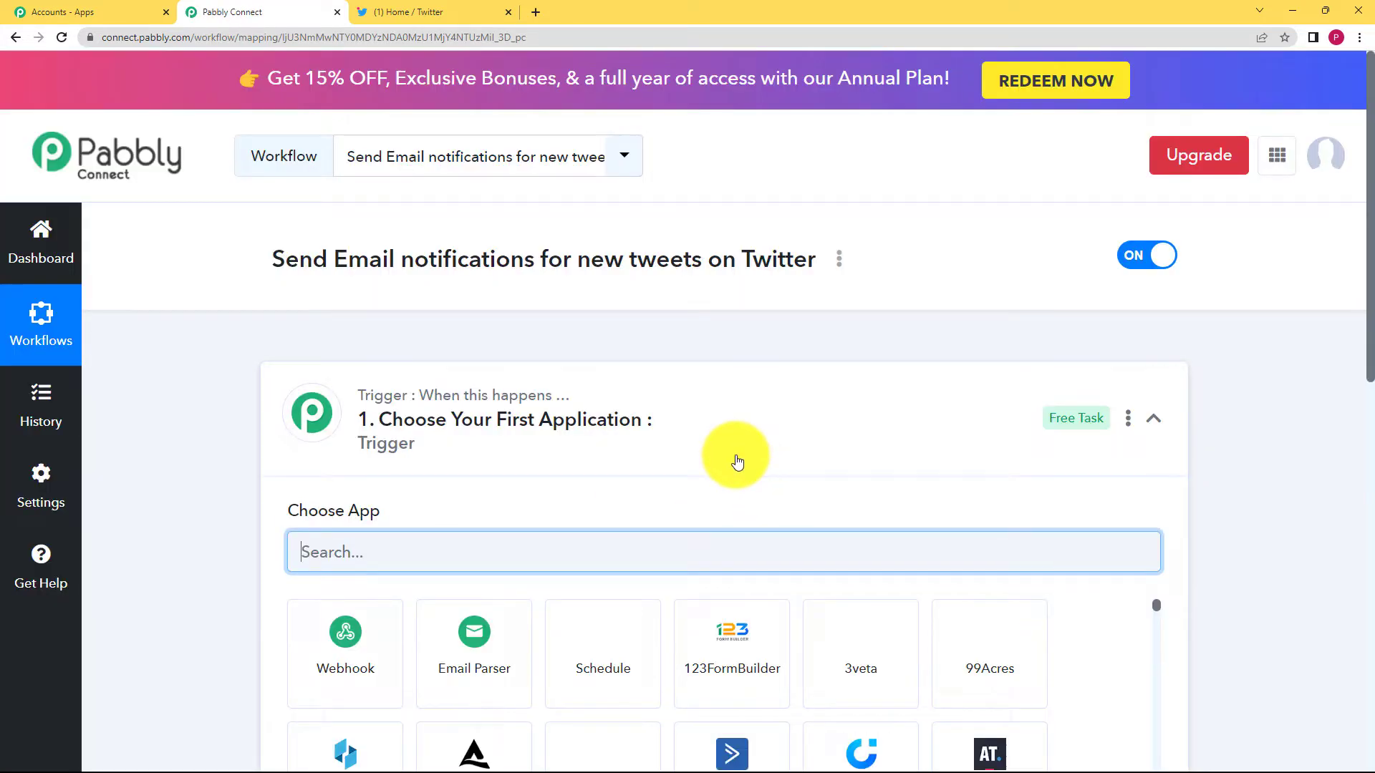
Collapse the trigger card to reveal the empty Action step beneath it.
{"action": "left_click", "coordinate": [708, 410]}
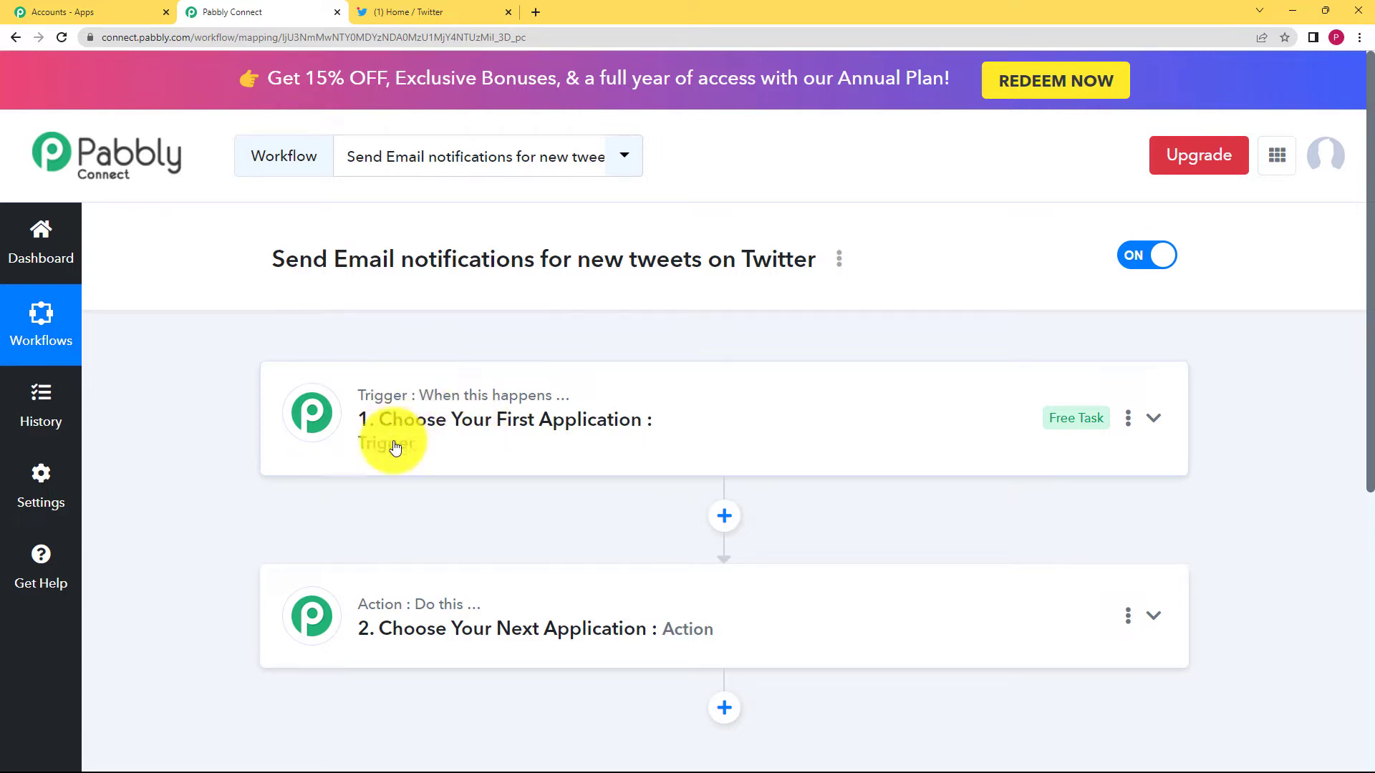
{"action": "mouse_move", "coordinate": [362, 415]}
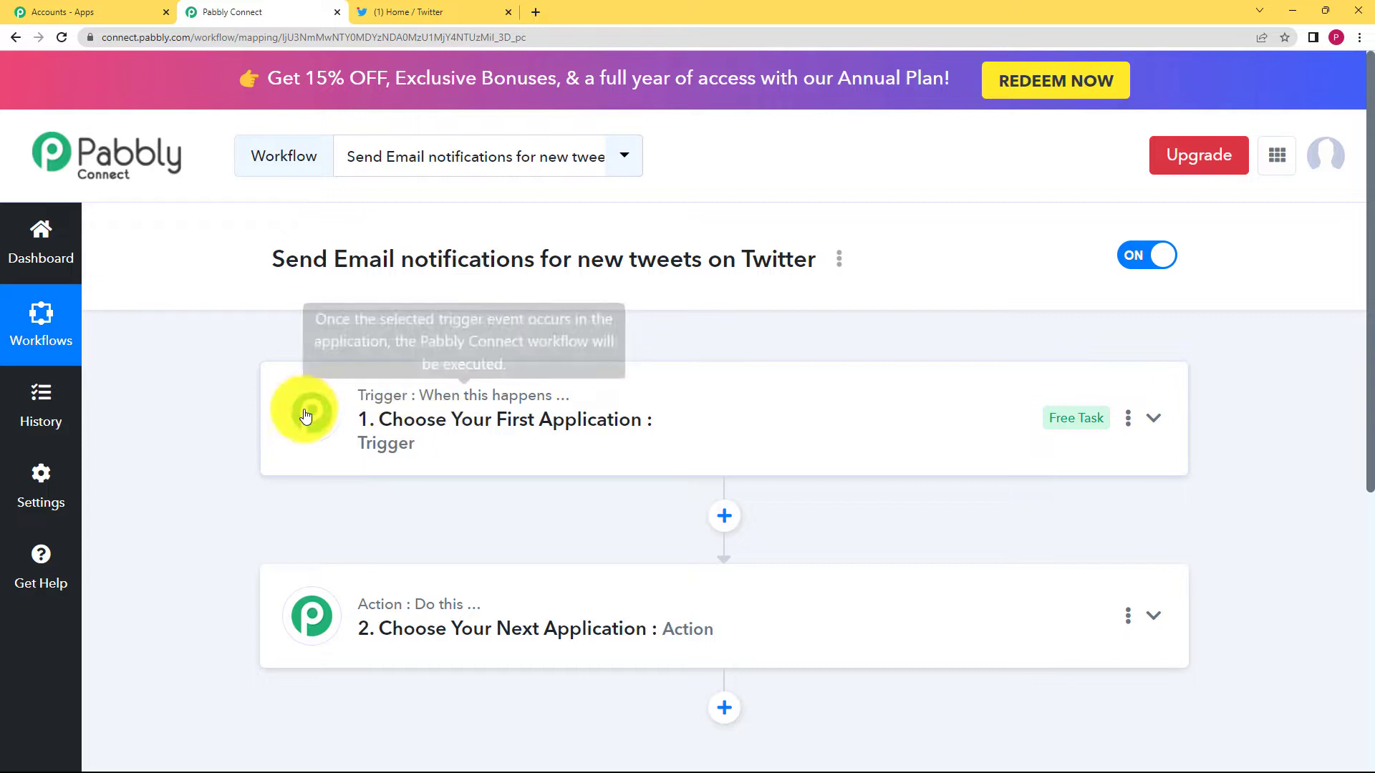
{"action": "mouse_move", "coordinate": [360, 617]}
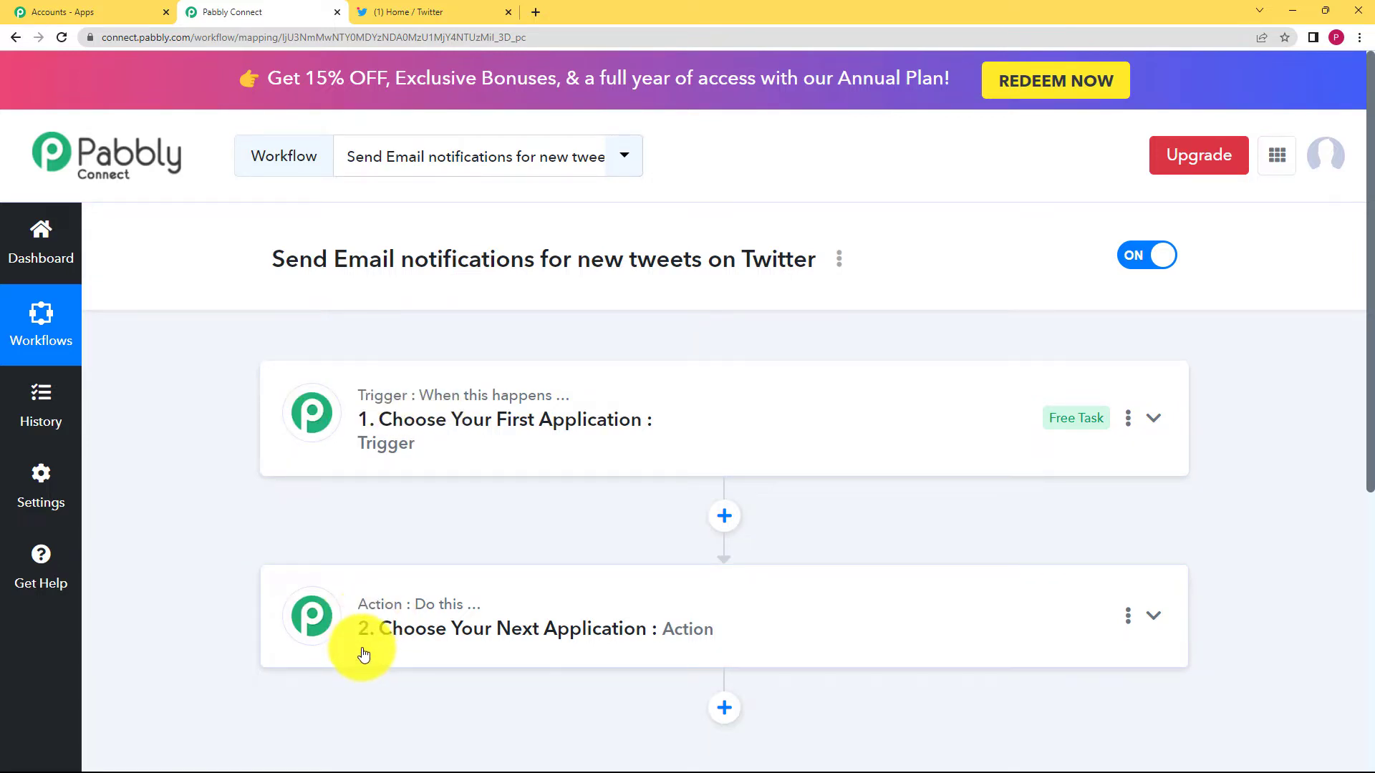
Set the trigger app to Twitter, found by searching 'twitt', with event New Tweet.
{"action": "left_click", "coordinate": [555, 427]}
{"action": "left_click", "coordinate": [378, 549]}
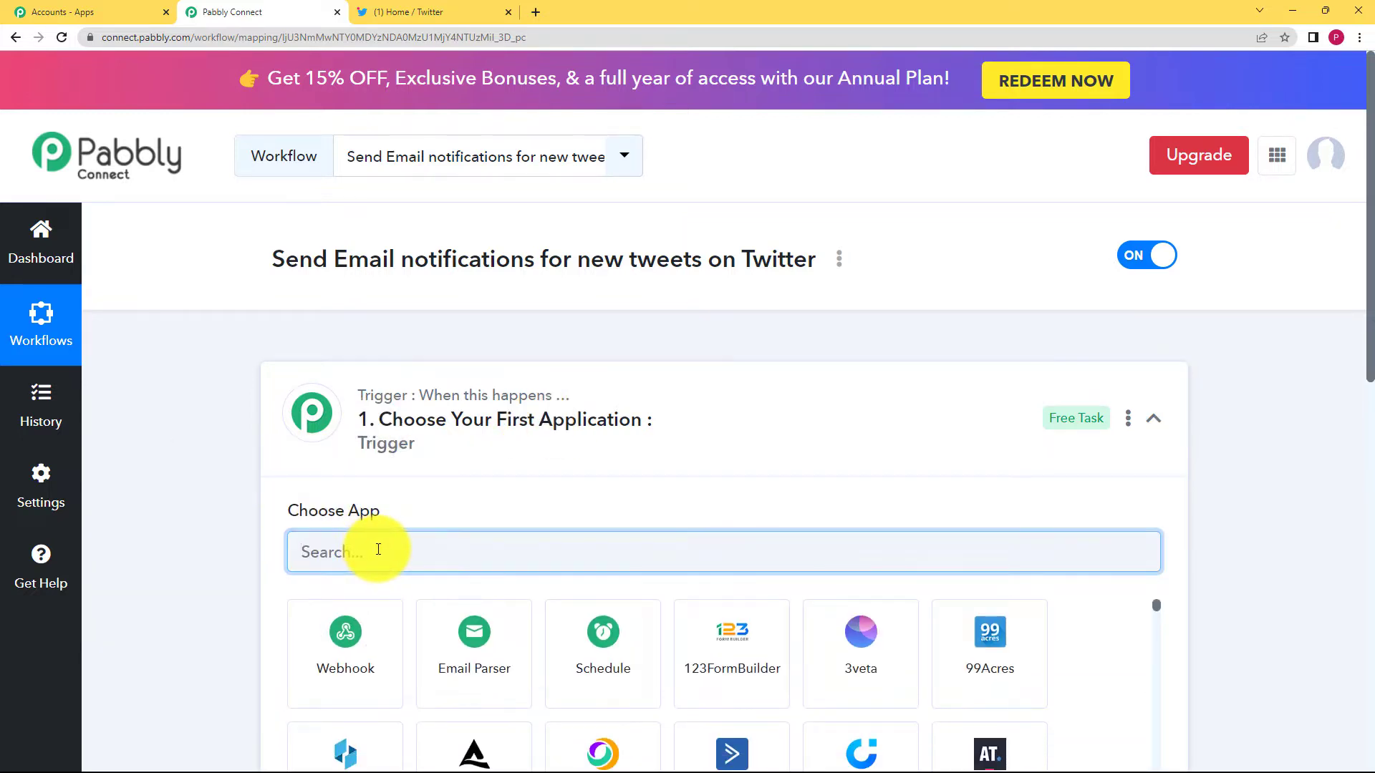
{"action": "type", "text": "twitt"}
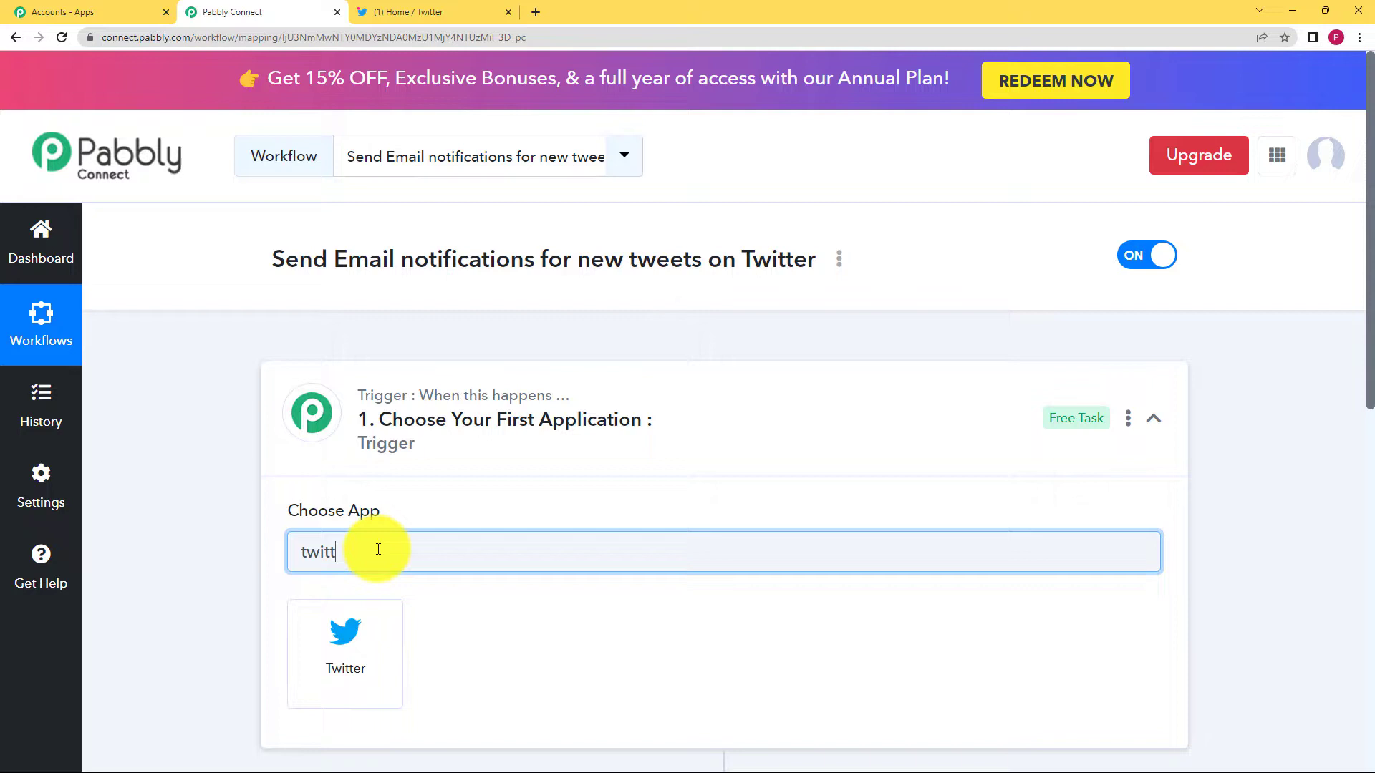
{"action": "left_click", "coordinate": [351, 635]}
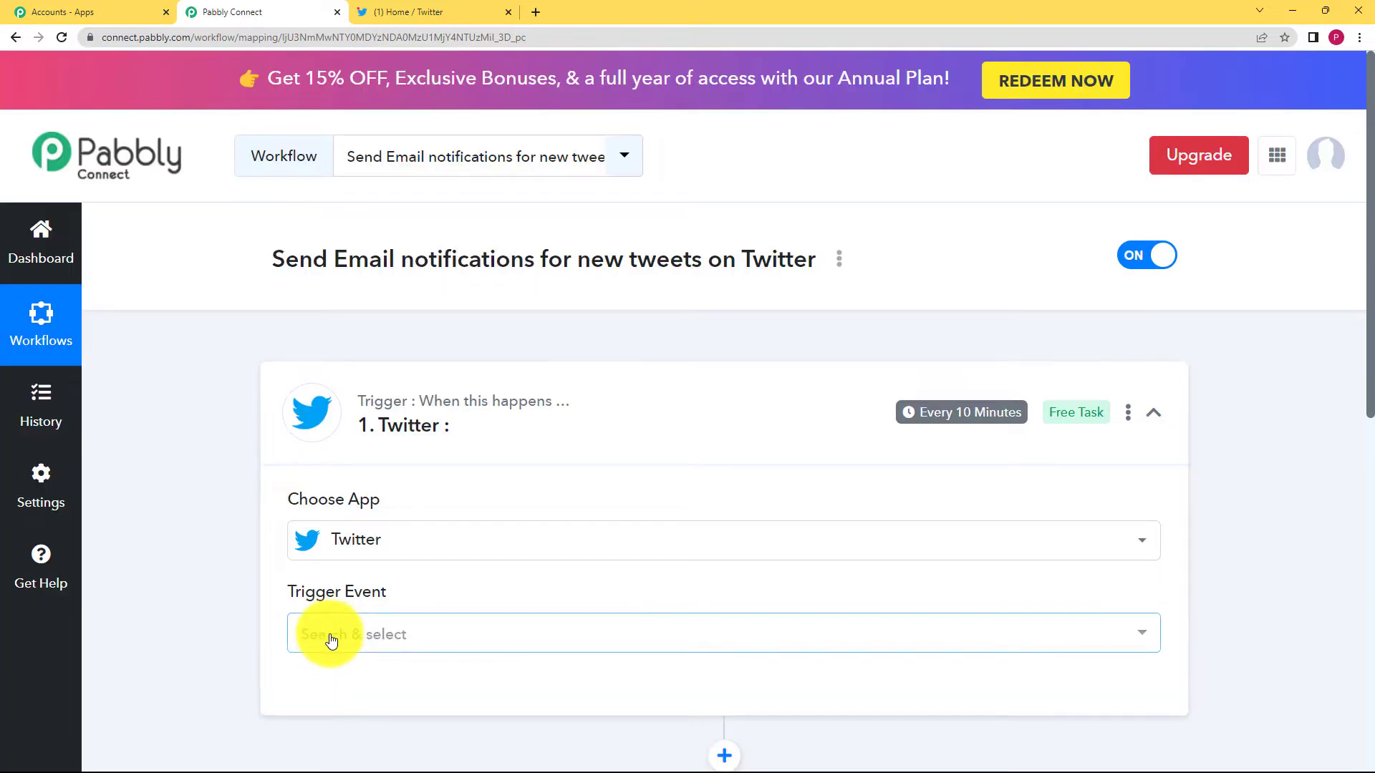
{"action": "left_click", "coordinate": [330, 638]}
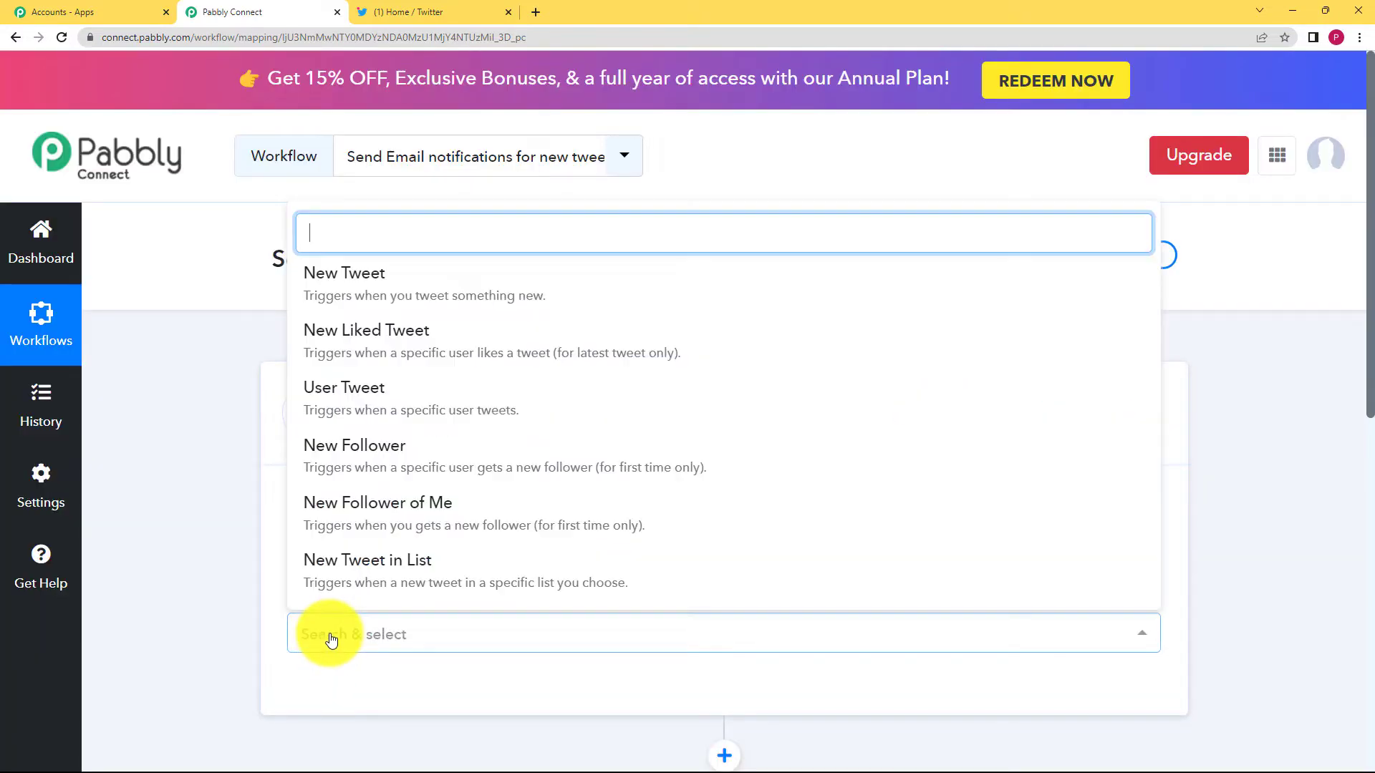
{"action": "left_click", "coordinate": [351, 294]}
{"action": "scroll", "coordinate": [218, 567], "scroll_direction": "down", "scroll_amount": 2}
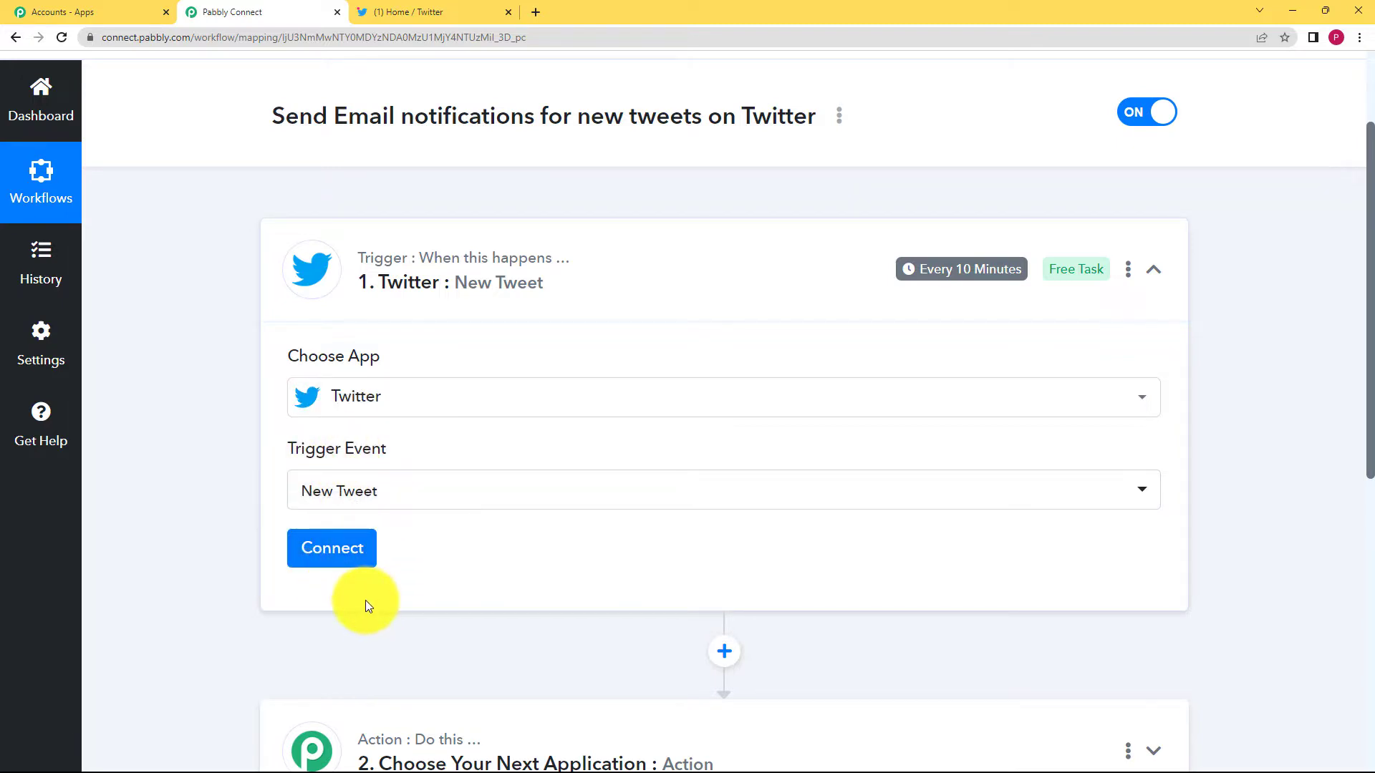
Add and authorize a new Twitter connection for the New Tweet trigger.
{"action": "left_click", "coordinate": [333, 548]}
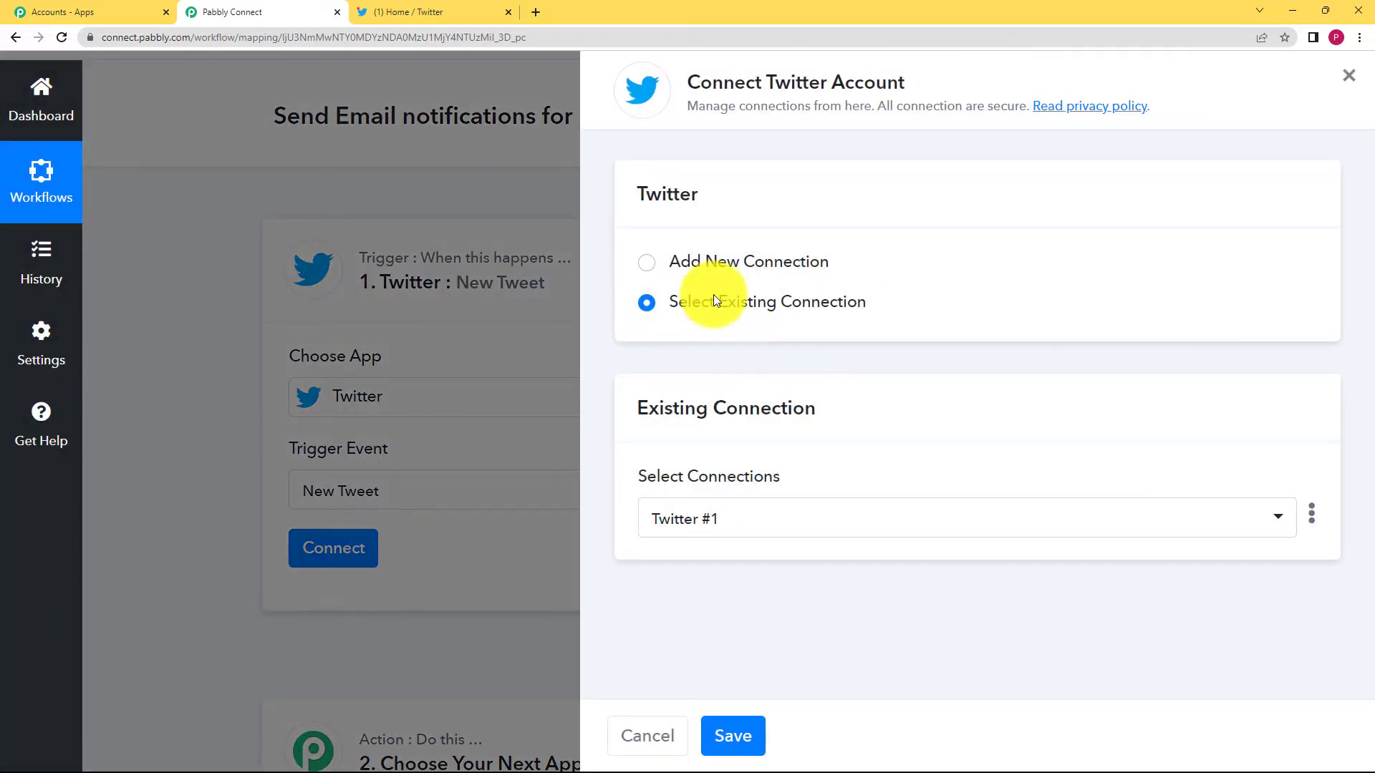
{"action": "left_click", "coordinate": [699, 260]}
{"action": "left_click", "coordinate": [720, 487]}
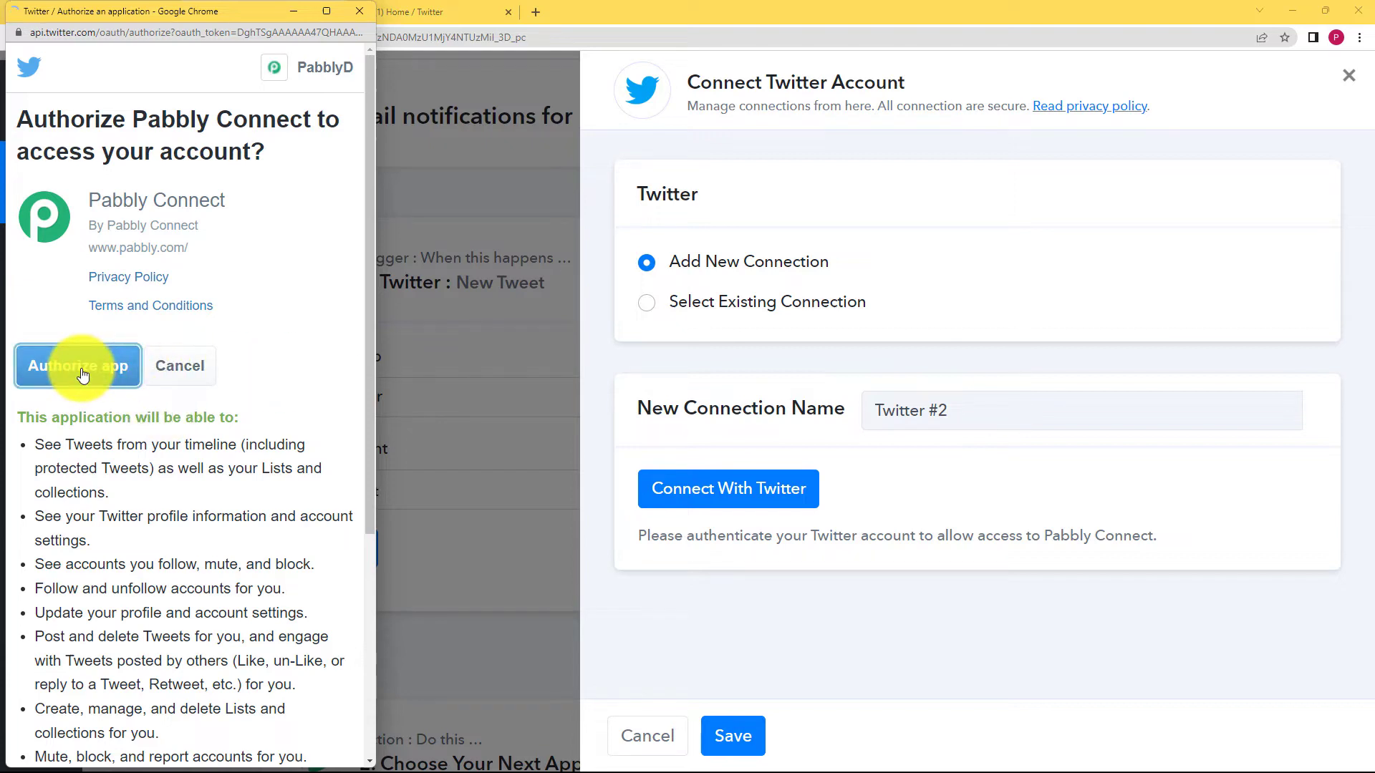
{"action": "left_click", "coordinate": [80, 367]}
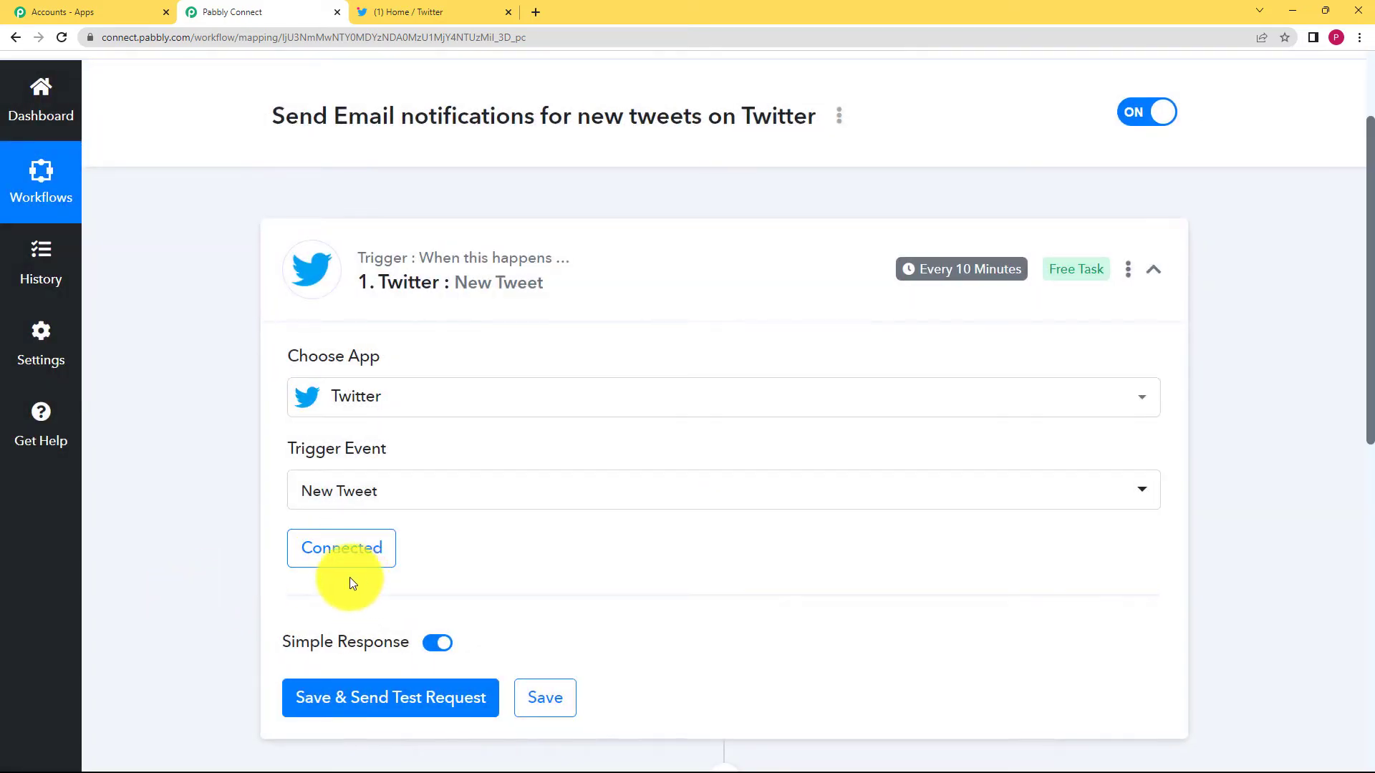
{"action": "scroll", "coordinate": [239, 566], "scroll_direction": "down", "scroll_amount": 3}
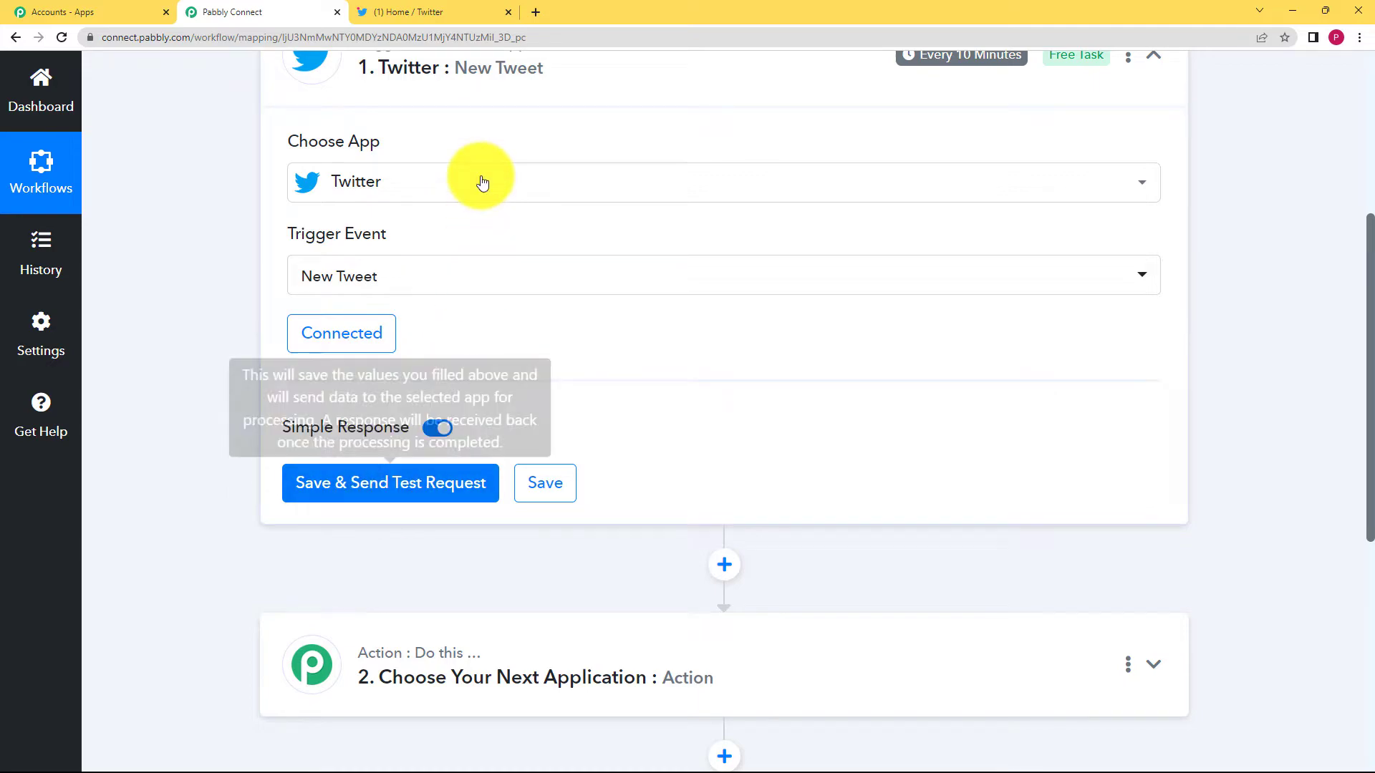
Save the Twitter trigger and send a test request for tweet data.
{"action": "left_click", "coordinate": [440, 11]}
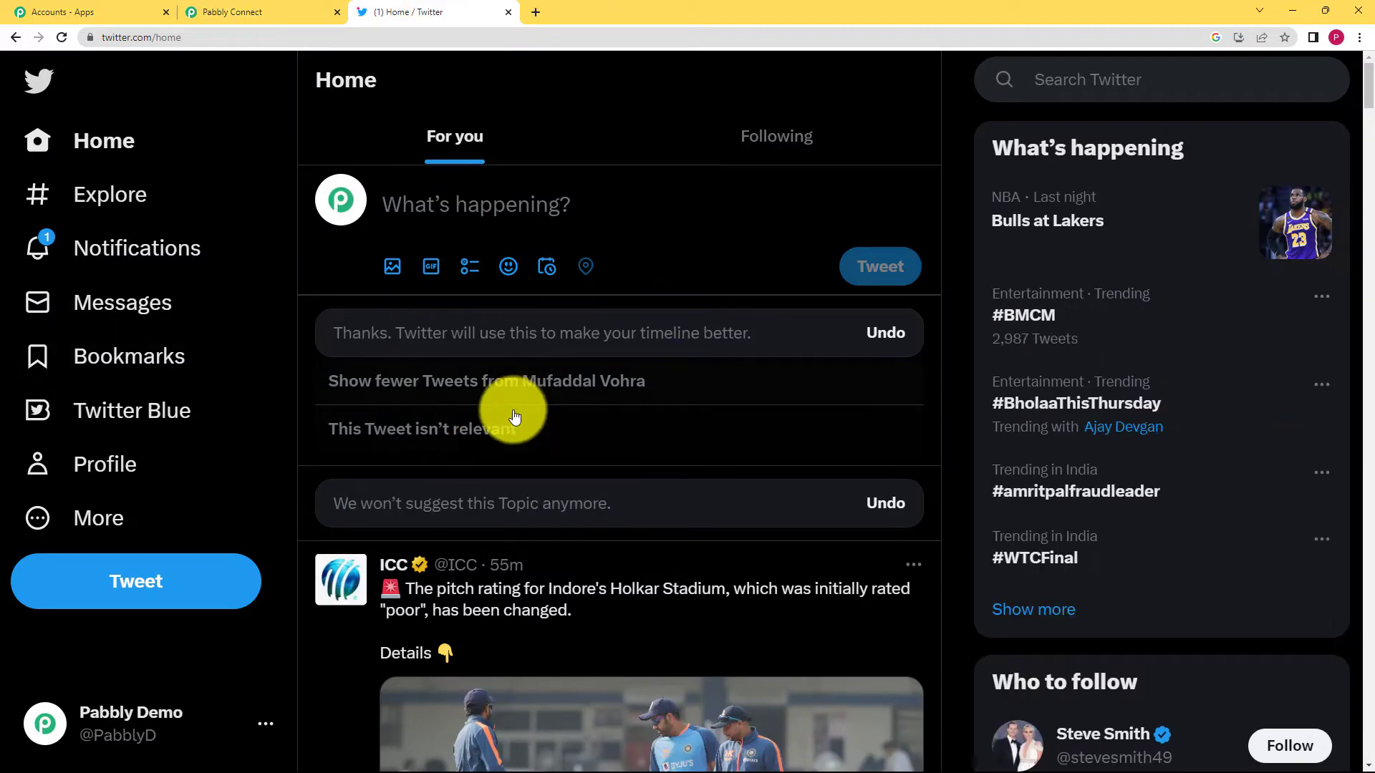
{"action": "left_click", "coordinate": [259, 10]}
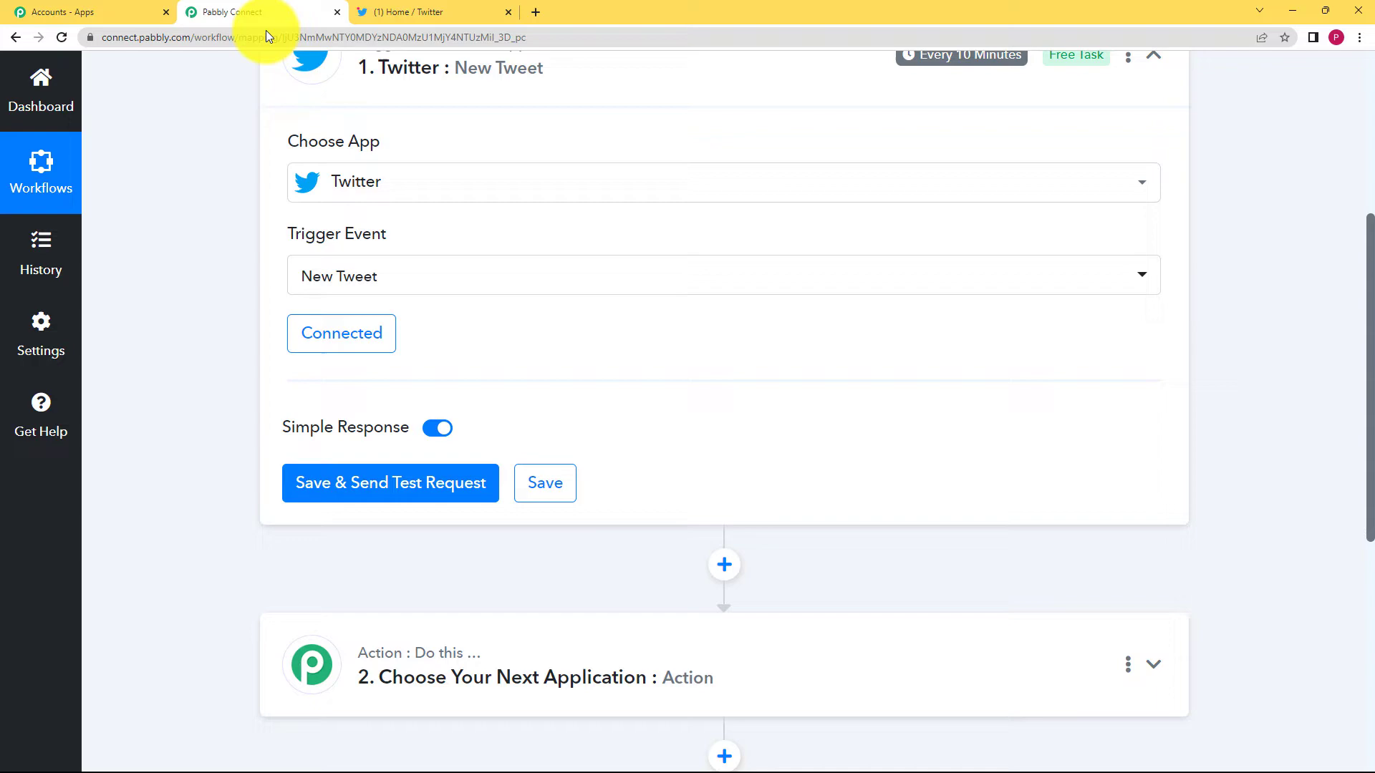
{"action": "left_click", "coordinate": [358, 480]}
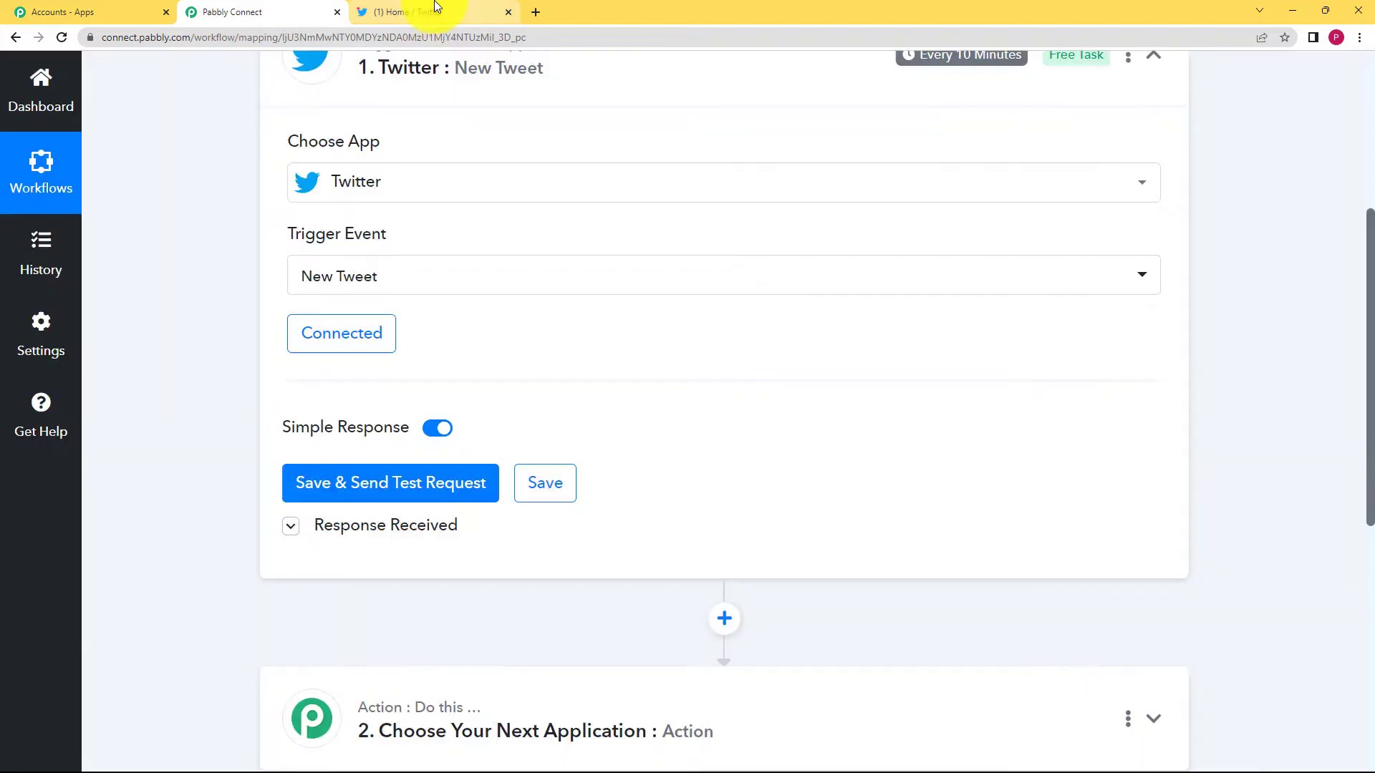
Post the tweet 'This is a sample tweet for Pabbly connect.' on Twitter.
{"action": "left_click", "coordinate": [437, 9]}
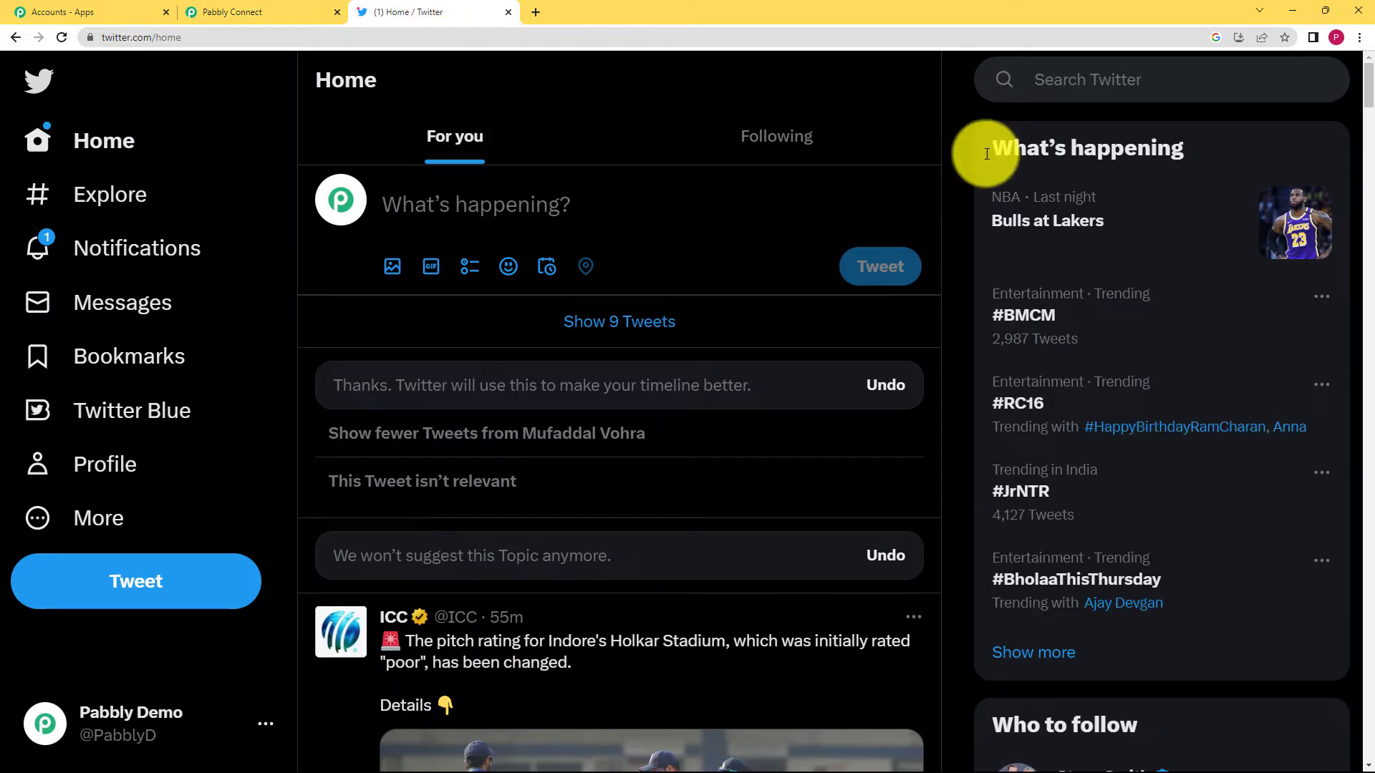
{"action": "left_click", "coordinate": [559, 208]}
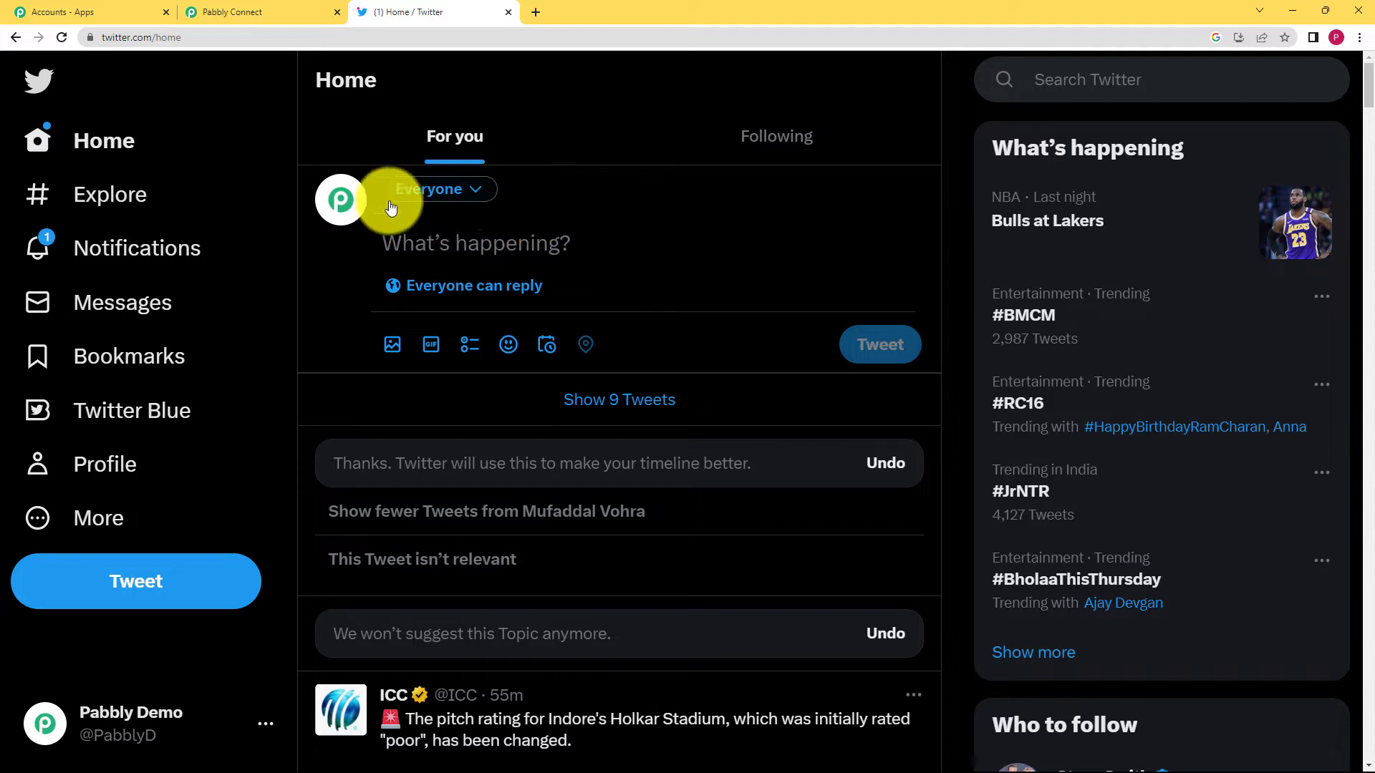
{"action": "type", "text": "T"}
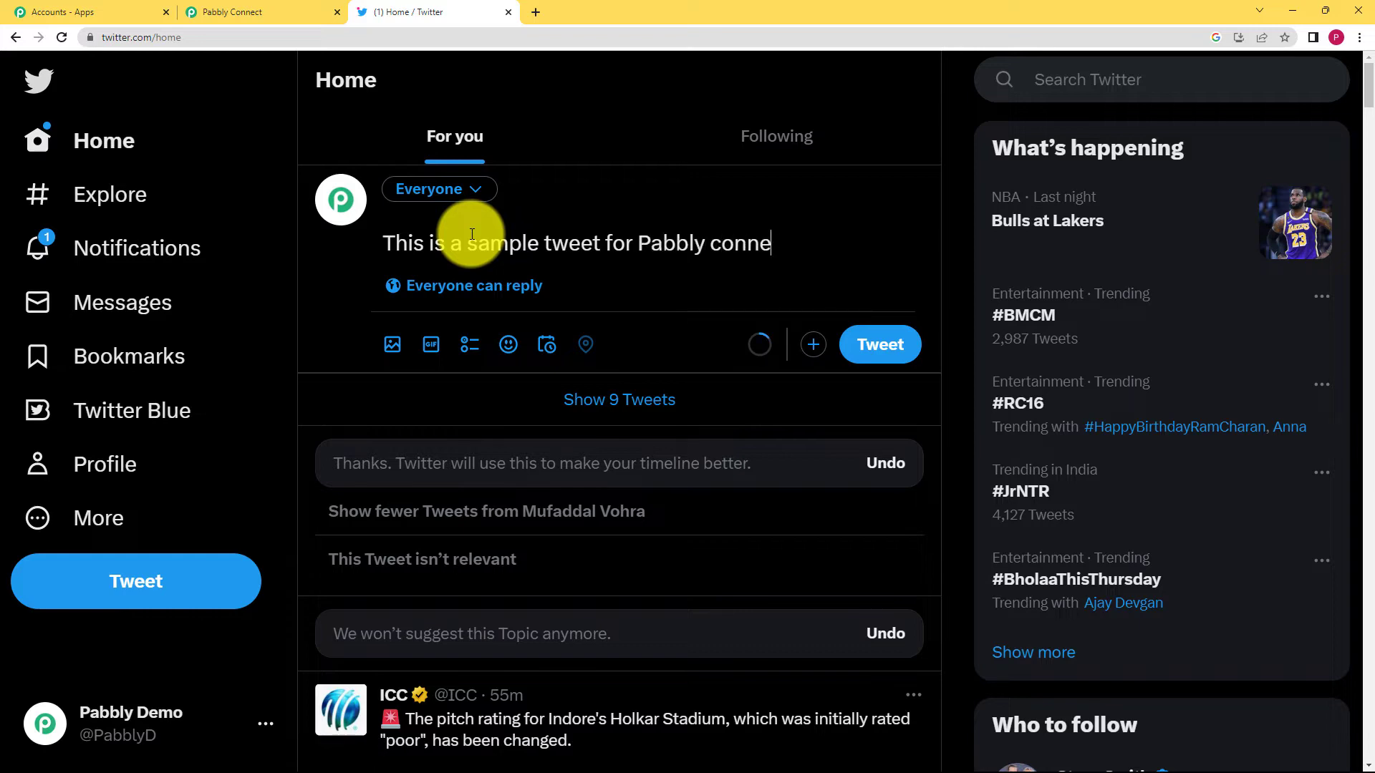
{"action": "type", "text": "."}
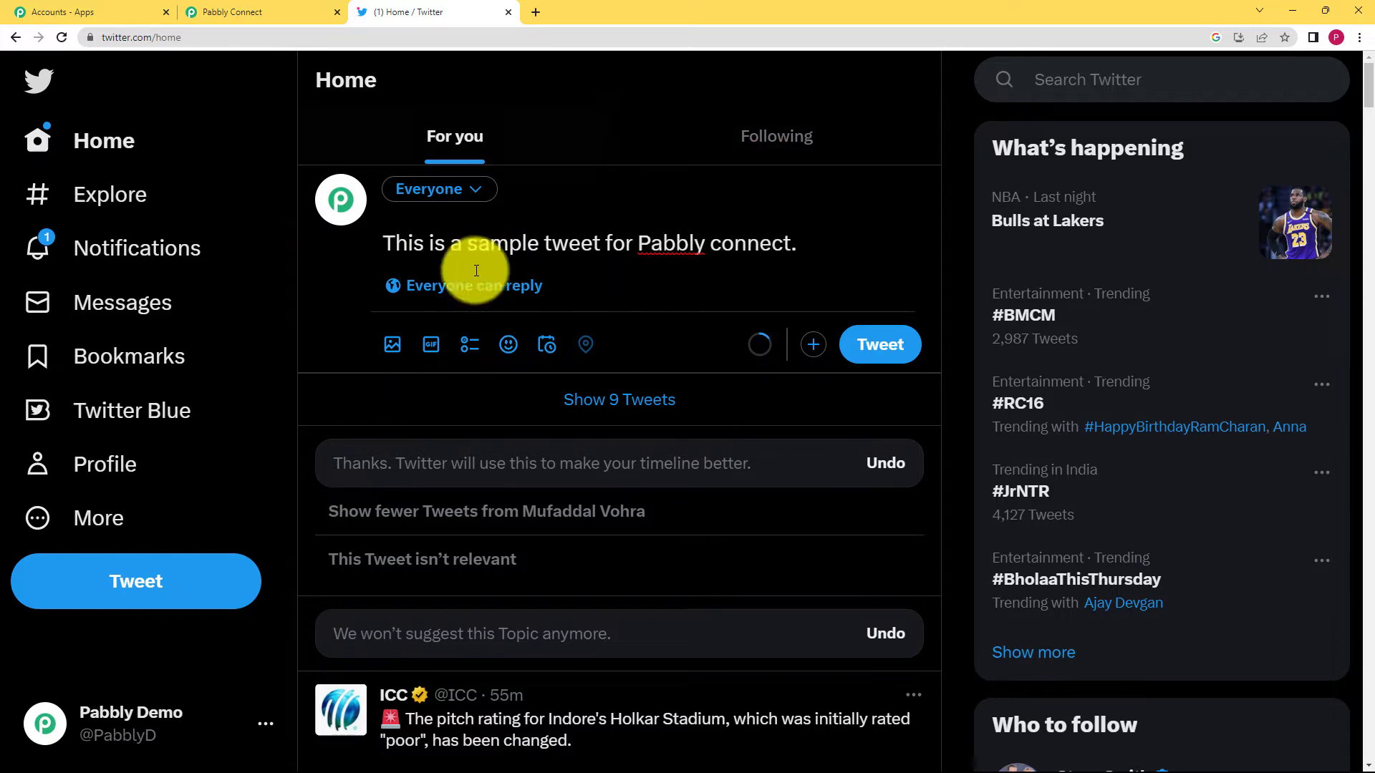
{"action": "left_click", "coordinate": [908, 344]}
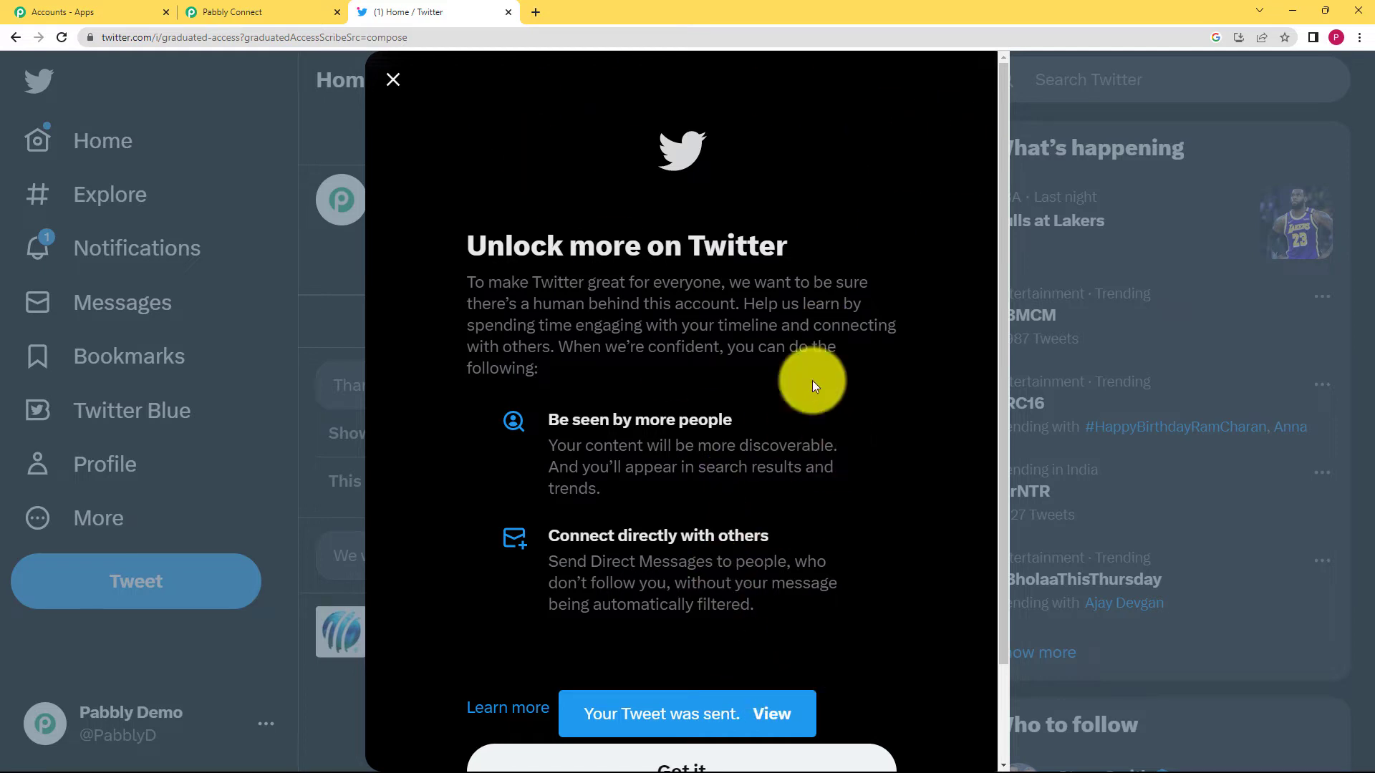
Back in Pabbly, review the captured tweet response, including its Full Text value.
{"action": "left_click", "coordinate": [393, 78]}
{"action": "left_click", "coordinate": [285, 13]}
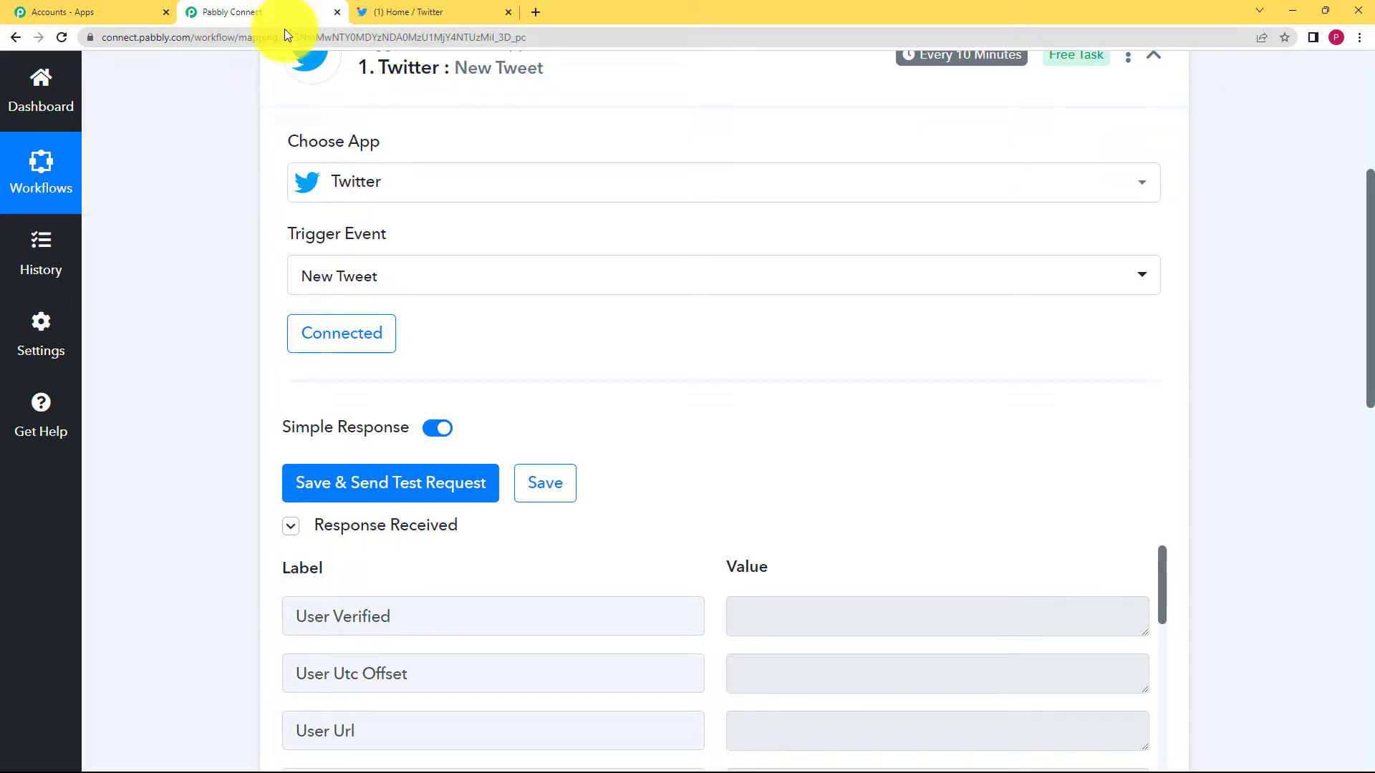
{"action": "scroll", "coordinate": [669, 506], "scroll_direction": "down", "scroll_amount": 6}
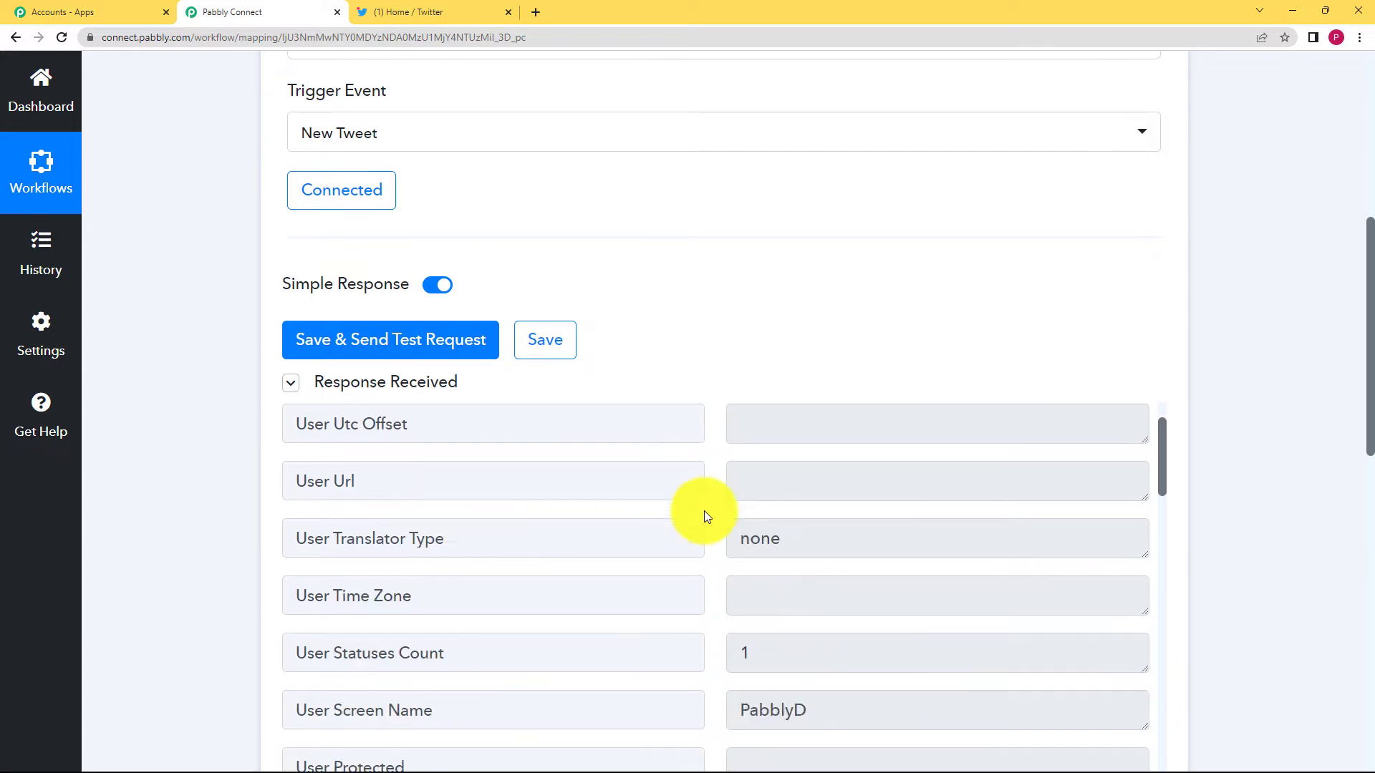
{"action": "scroll", "coordinate": [703, 508], "scroll_direction": "down", "scroll_amount": 10}
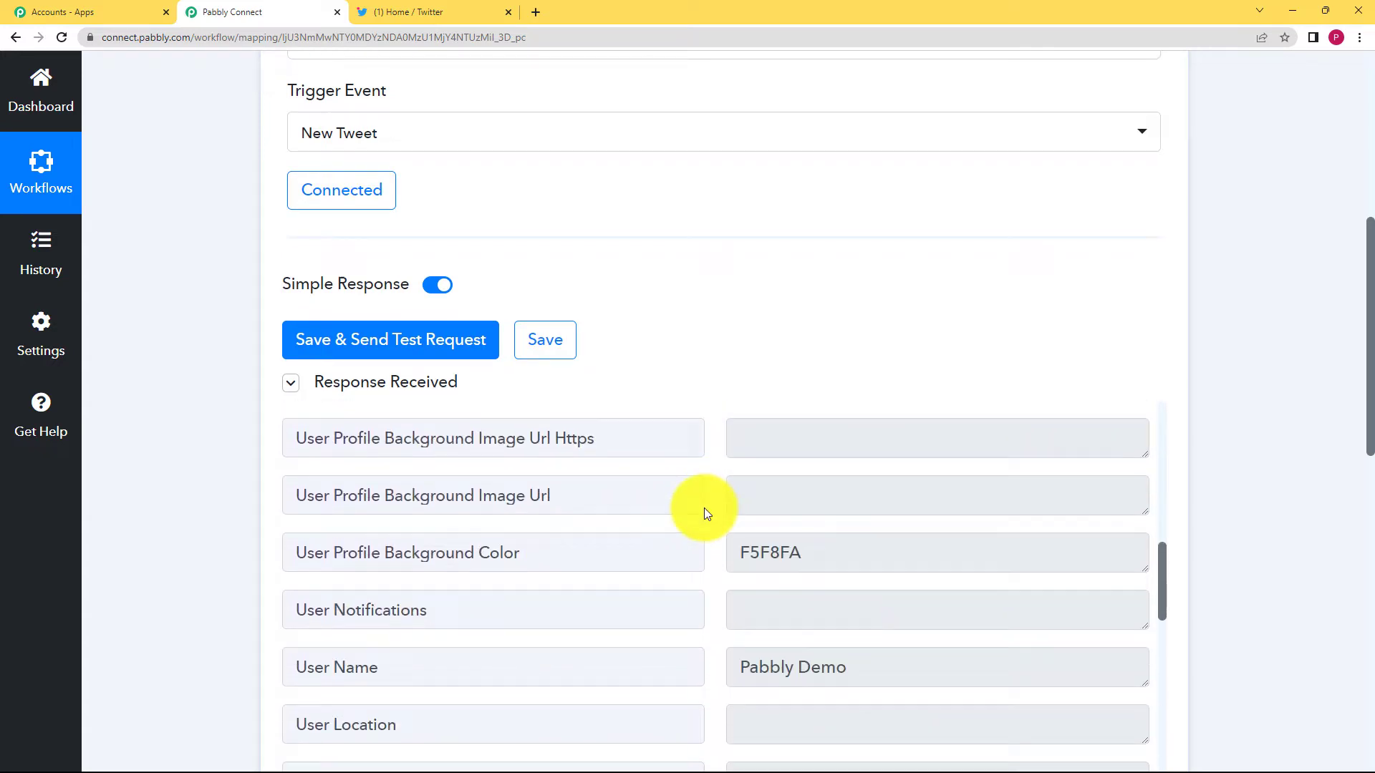
{"action": "scroll", "coordinate": [209, 491], "scroll_direction": "down", "scroll_amount": 4}
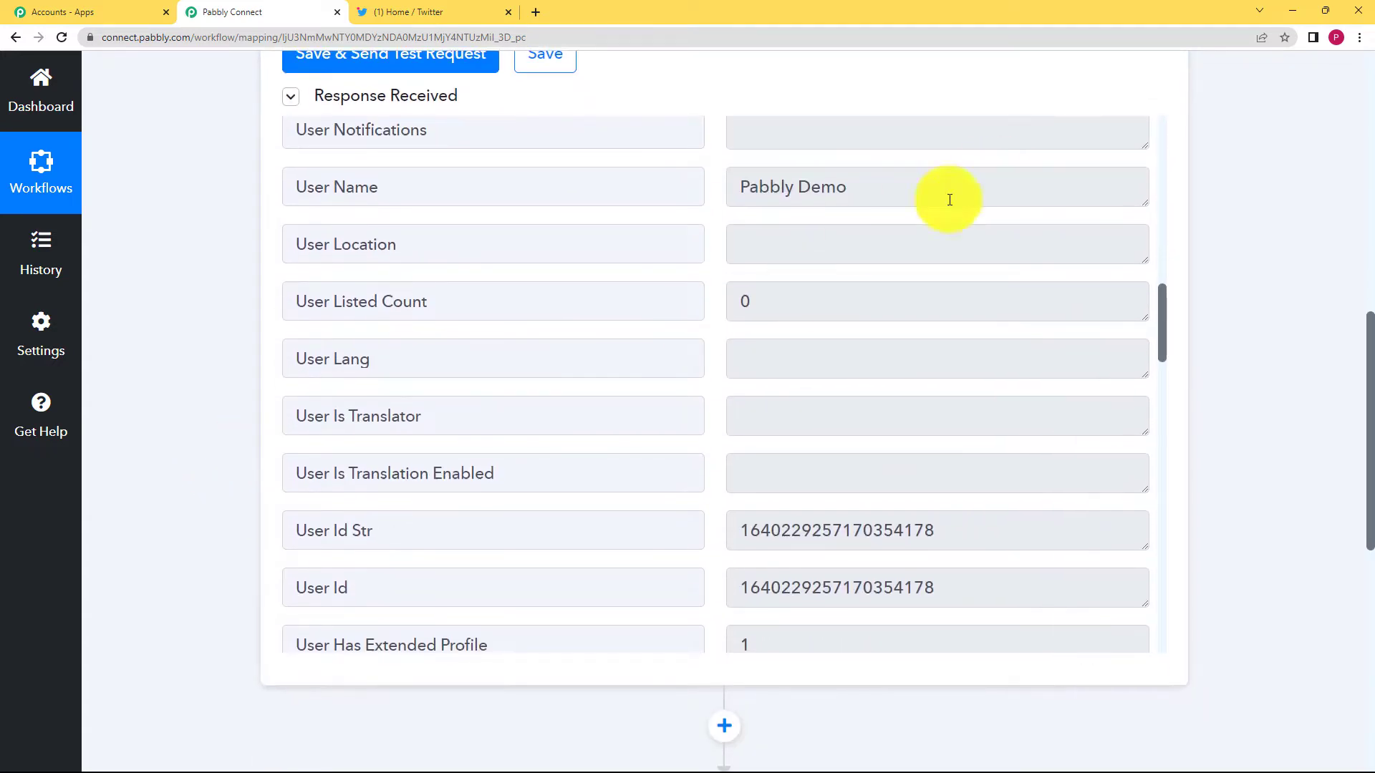
{"action": "left_click_drag", "start_coordinate": [859, 188], "coordinate": [699, 297]}
{"action": "scroll", "coordinate": [699, 298], "scroll_direction": "down", "scroll_amount": 10}
{"action": "scroll", "coordinate": [669, 500], "scroll_direction": "up", "scroll_amount": 4}
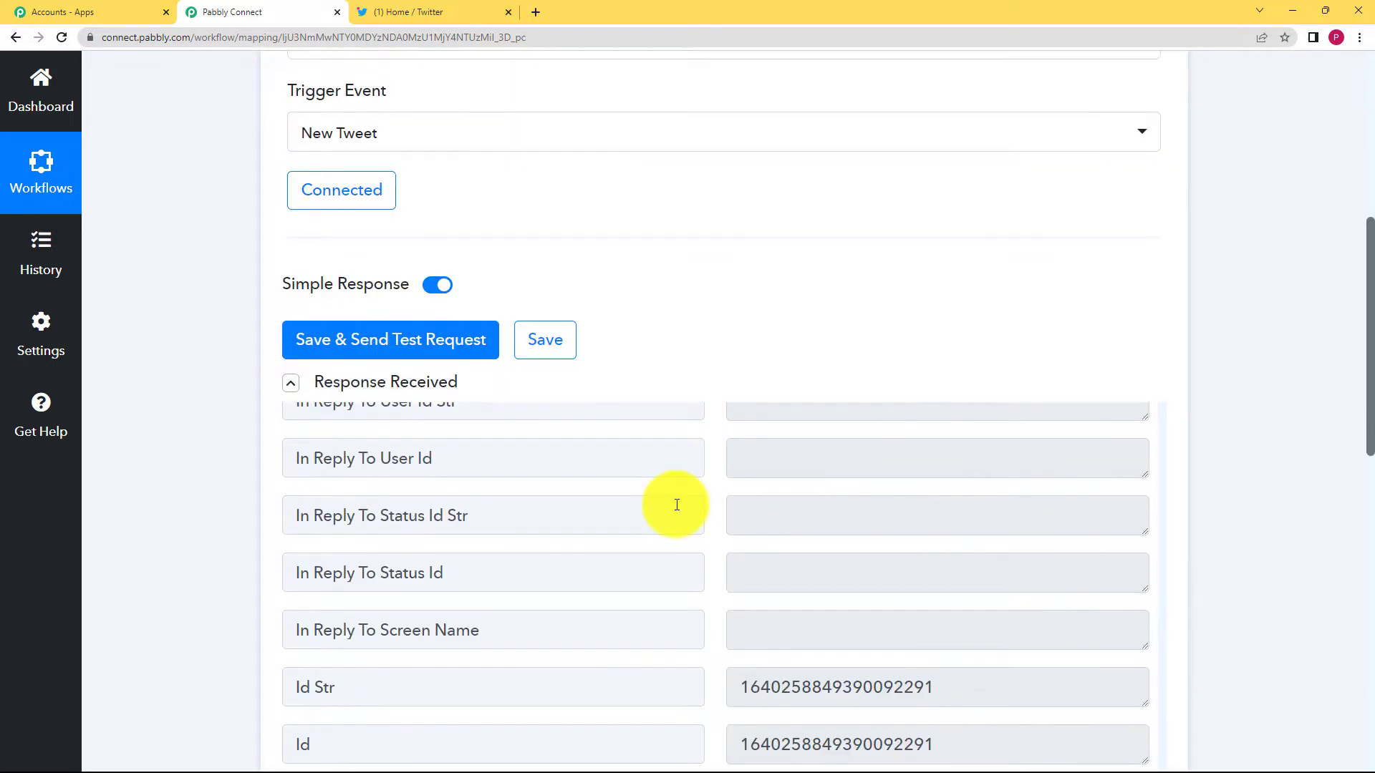
{"action": "scroll", "coordinate": [677, 504], "scroll_direction": "down", "scroll_amount": 1}
{"action": "left_click_drag", "start_coordinate": [1134, 510], "coordinate": [755, 542]}
{"action": "left_click", "coordinate": [714, 552]}
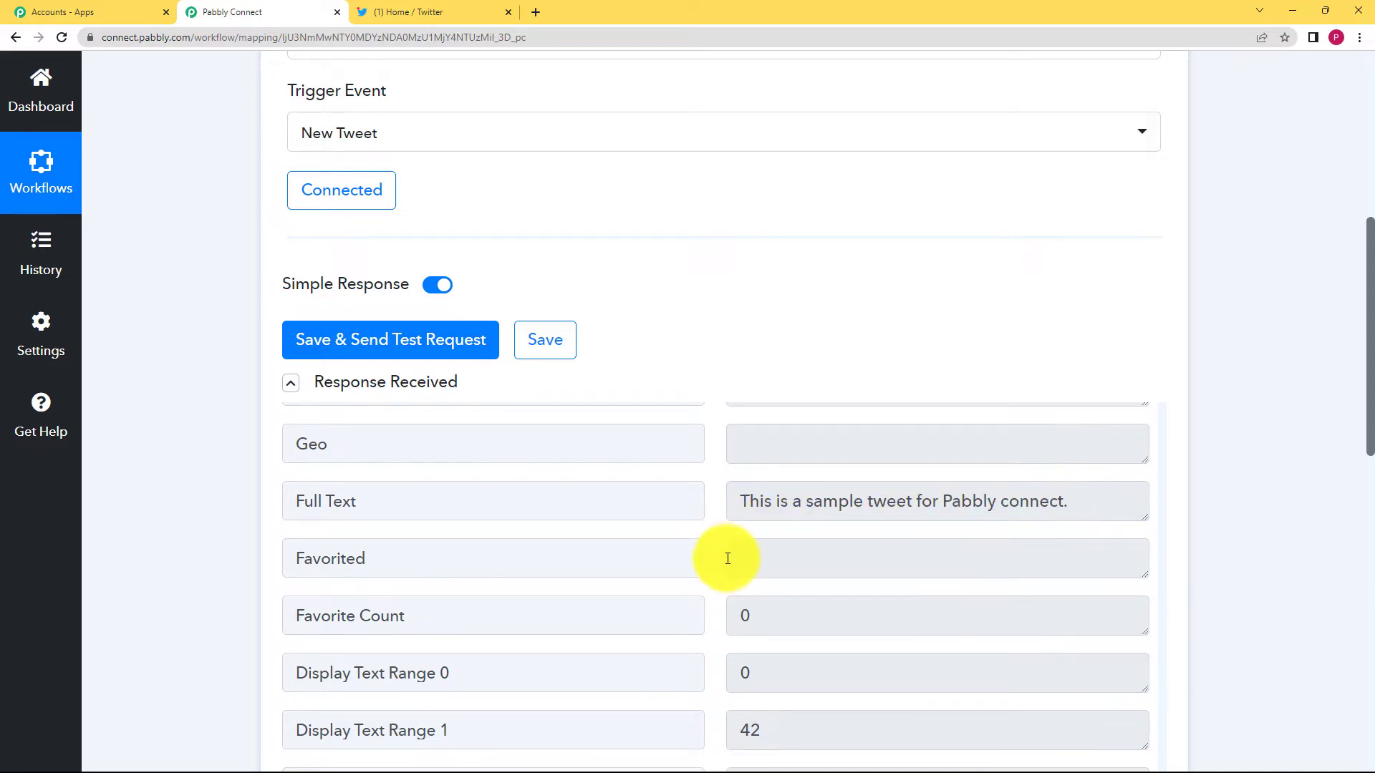
Save the trigger step with the captured test response.
{"action": "scroll", "coordinate": [713, 555], "scroll_direction": "down", "scroll_amount": 4}
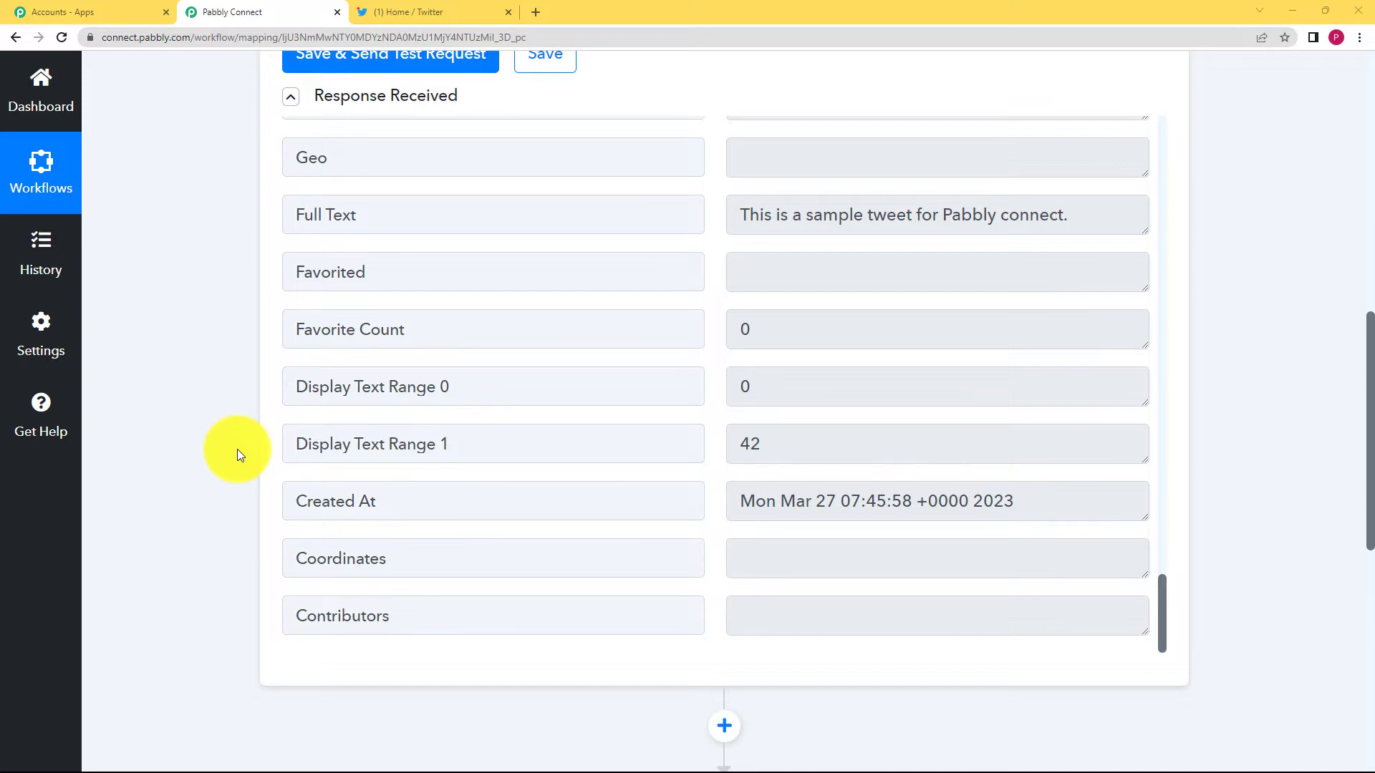
{"action": "scroll", "coordinate": [237, 449], "scroll_direction": "up", "scroll_amount": 3}
{"action": "left_click", "coordinate": [533, 271]}
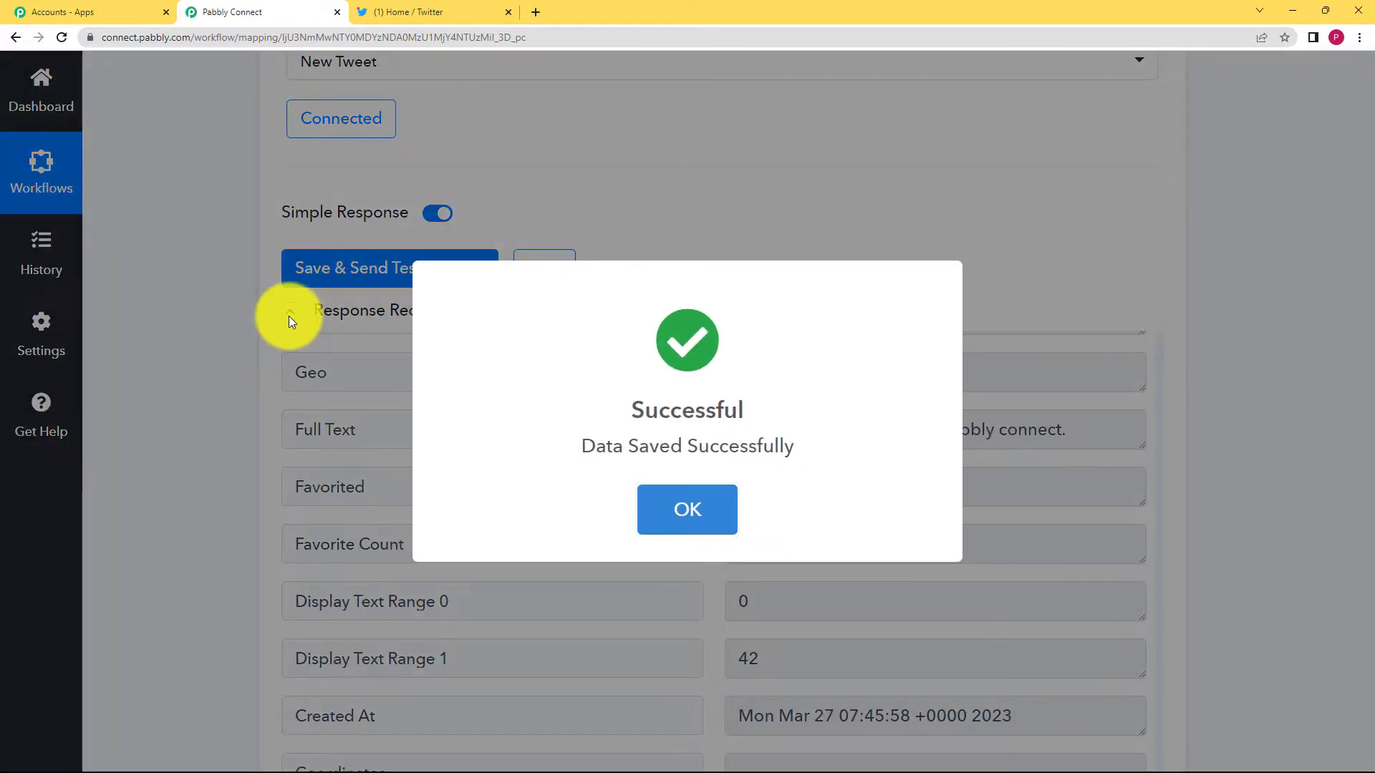
Dismiss the data-saved message and collapse the Twitter trigger step.
{"action": "left_click", "coordinate": [289, 316]}
{"action": "left_click", "coordinate": [289, 315]}
{"action": "scroll", "coordinate": [216, 373], "scroll_direction": "up", "scroll_amount": 8}
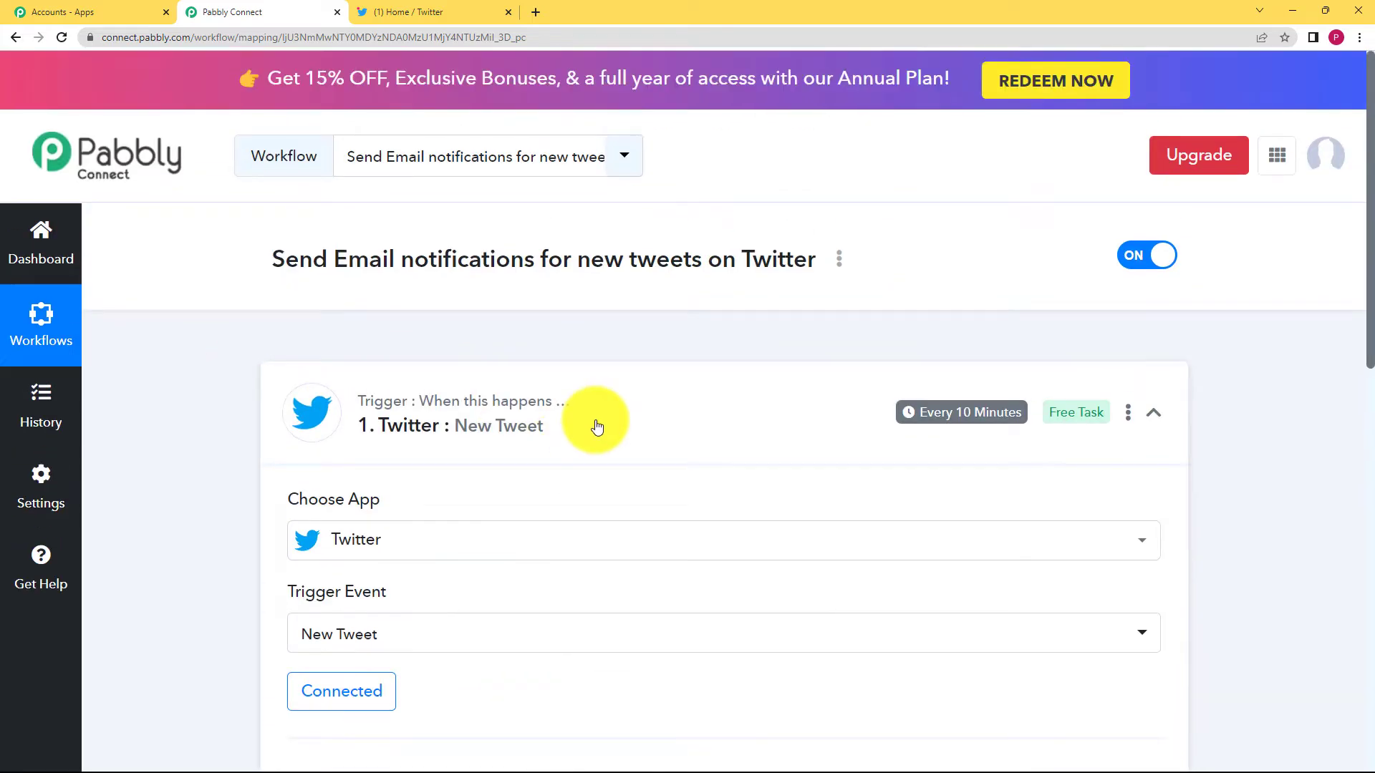
{"action": "left_click", "coordinate": [597, 427]}
{"action": "scroll", "coordinate": [236, 454], "scroll_direction": "down", "scroll_amount": 2}
Set the action app to Gmail with the Send Email event.
{"action": "left_click", "coordinate": [381, 416]}
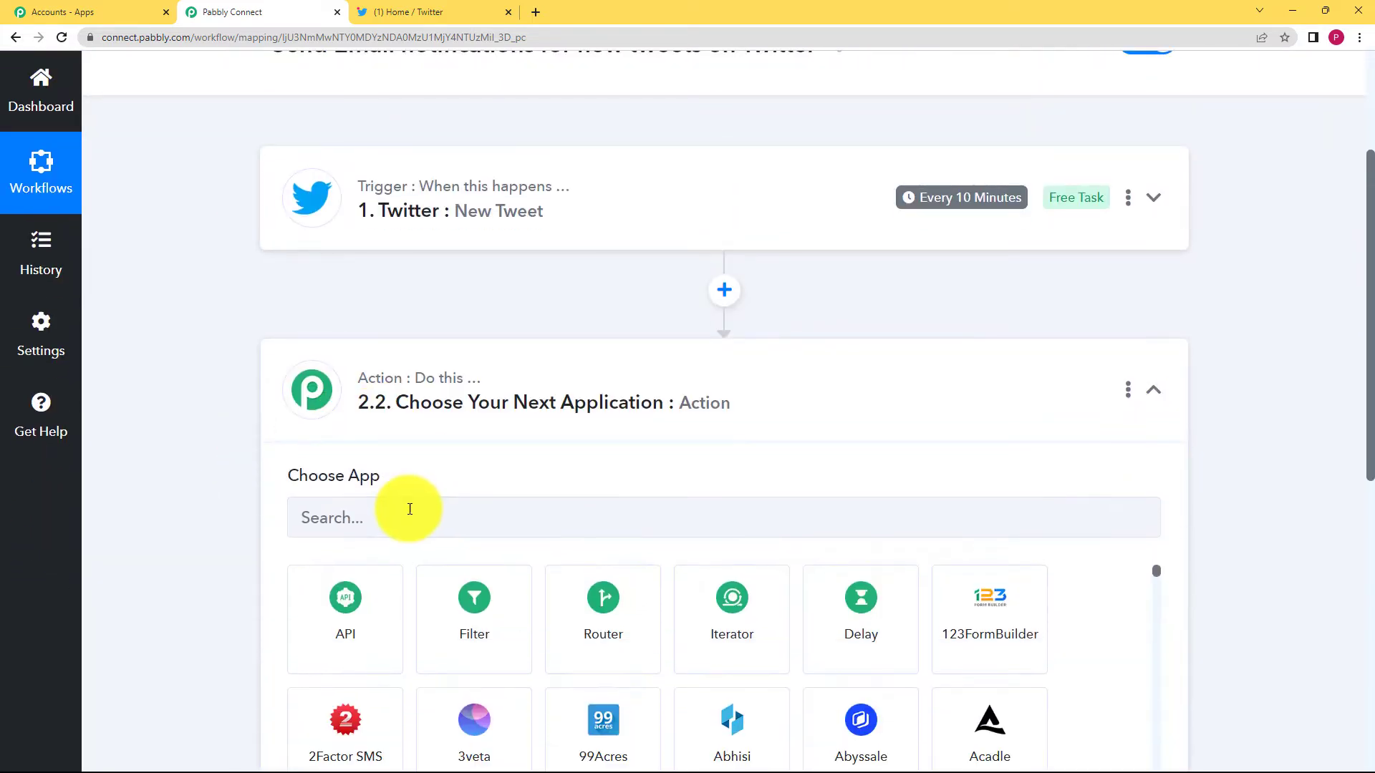
{"action": "left_click", "coordinate": [409, 509]}
{"action": "scroll", "coordinate": [410, 509], "scroll_direction": "down", "scroll_amount": 3}
{"action": "type", "text": "gmail"}
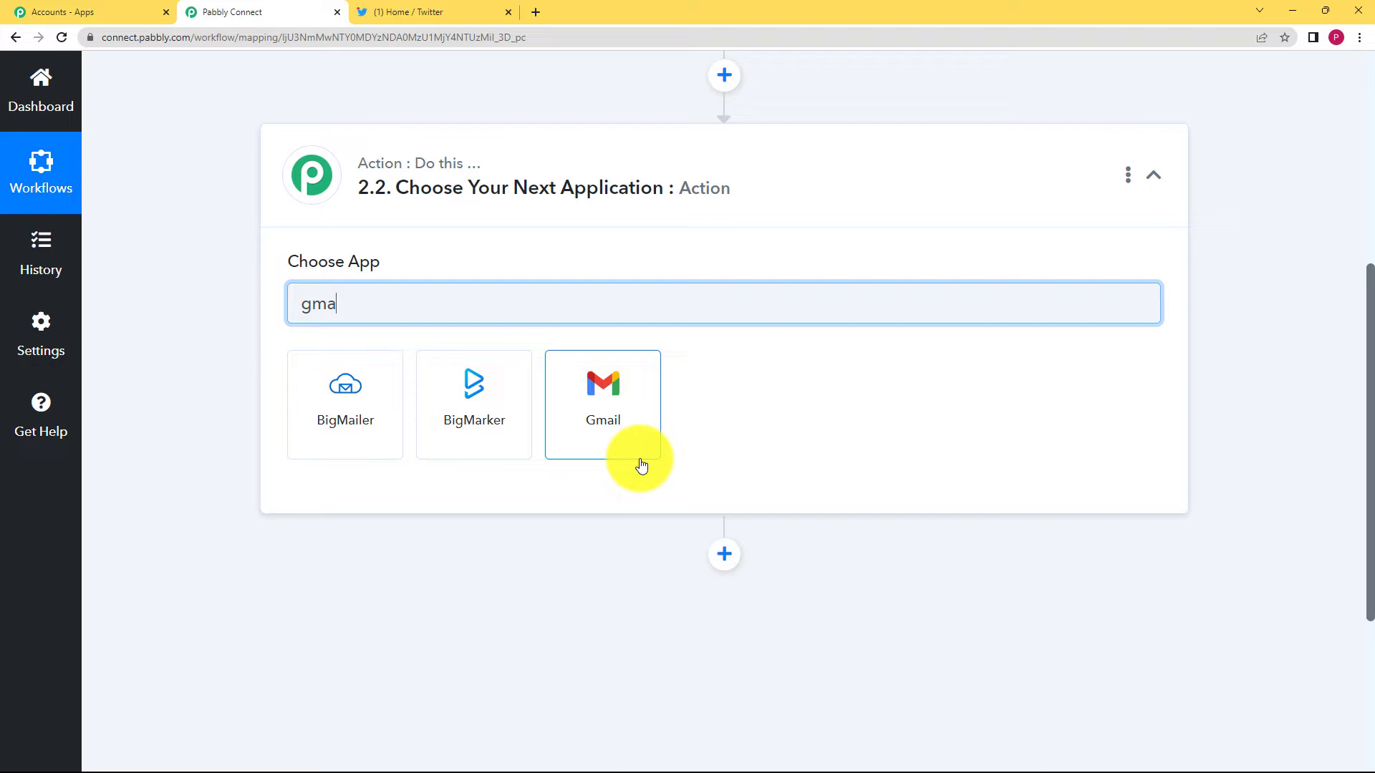
{"action": "left_click", "coordinate": [519, 389]}
{"action": "left_click", "coordinate": [430, 396]}
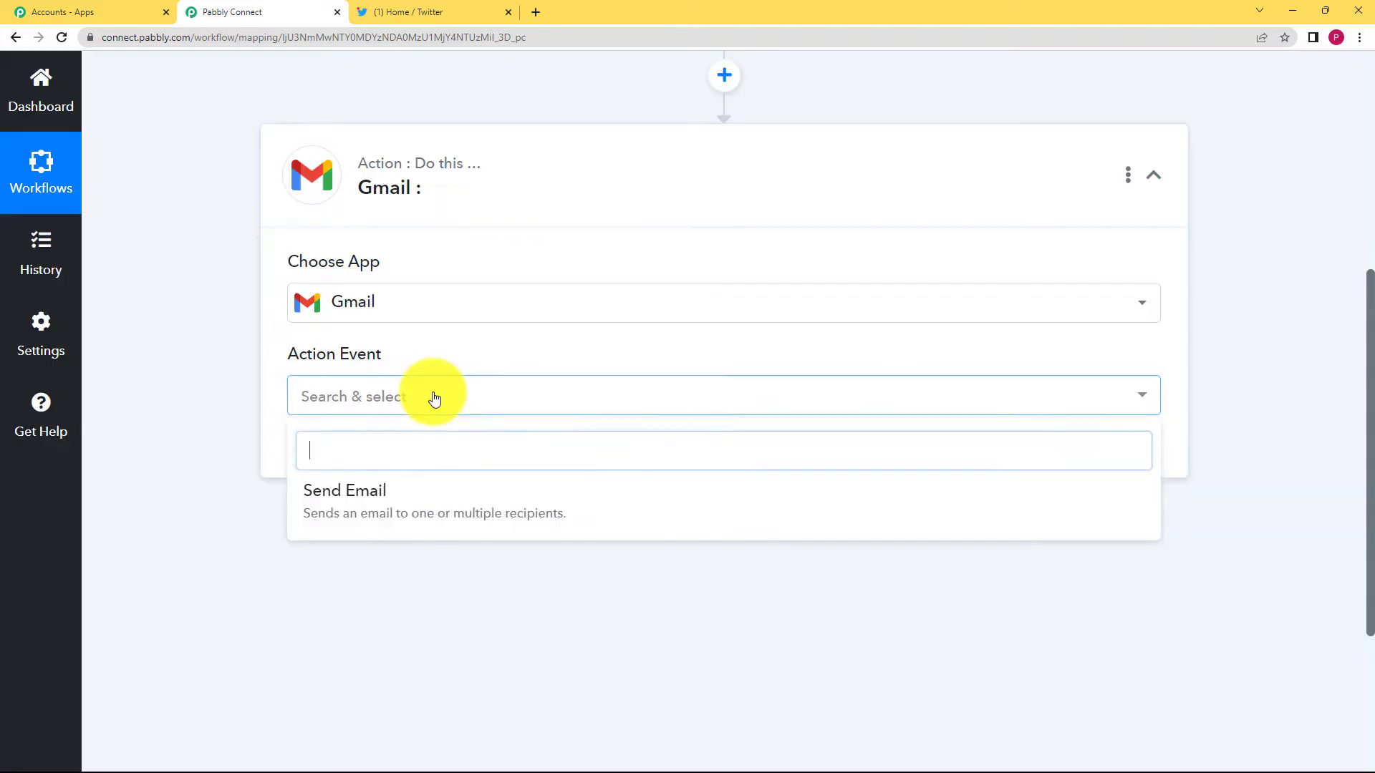
{"action": "left_click", "coordinate": [430, 485]}
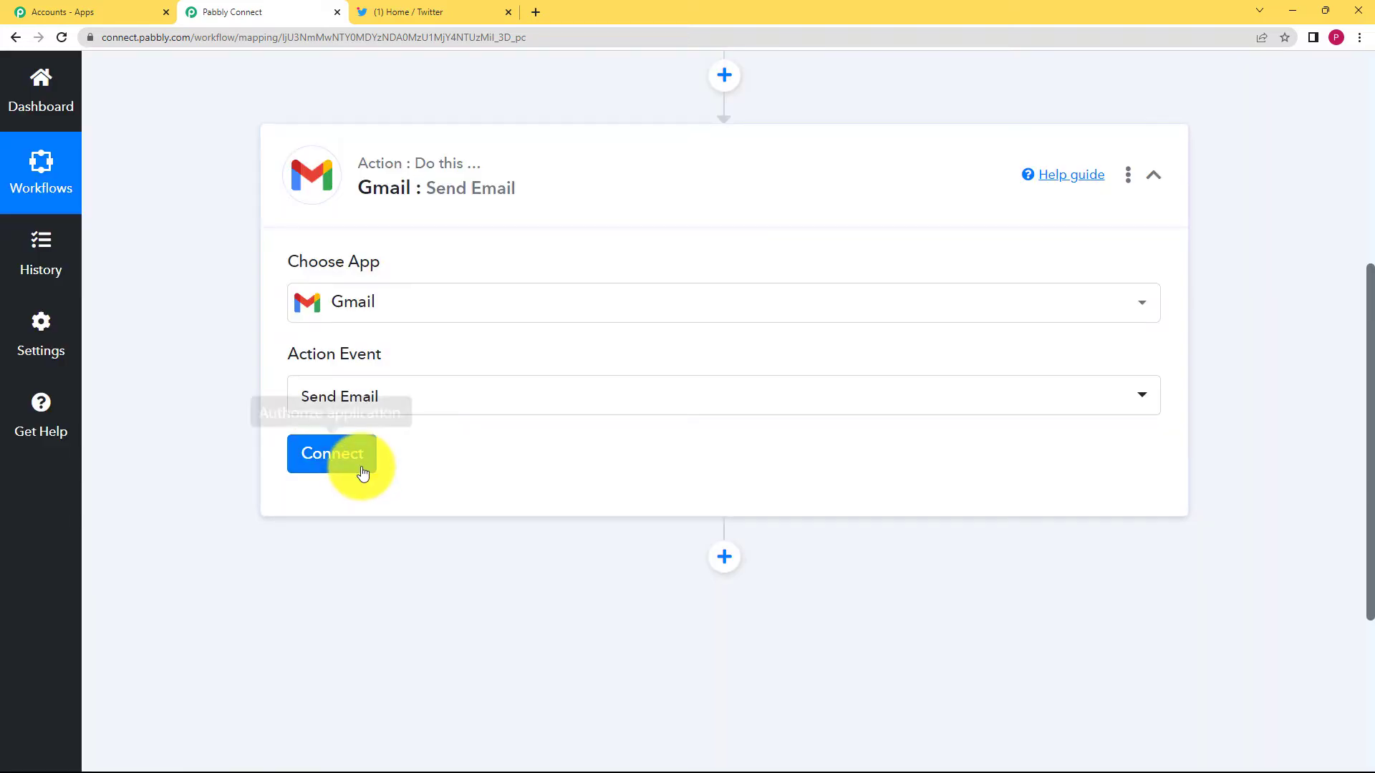
Add a new Gmail connection and allow Pabbly Connect access to the Google account.
{"action": "left_click", "coordinate": [358, 464]}
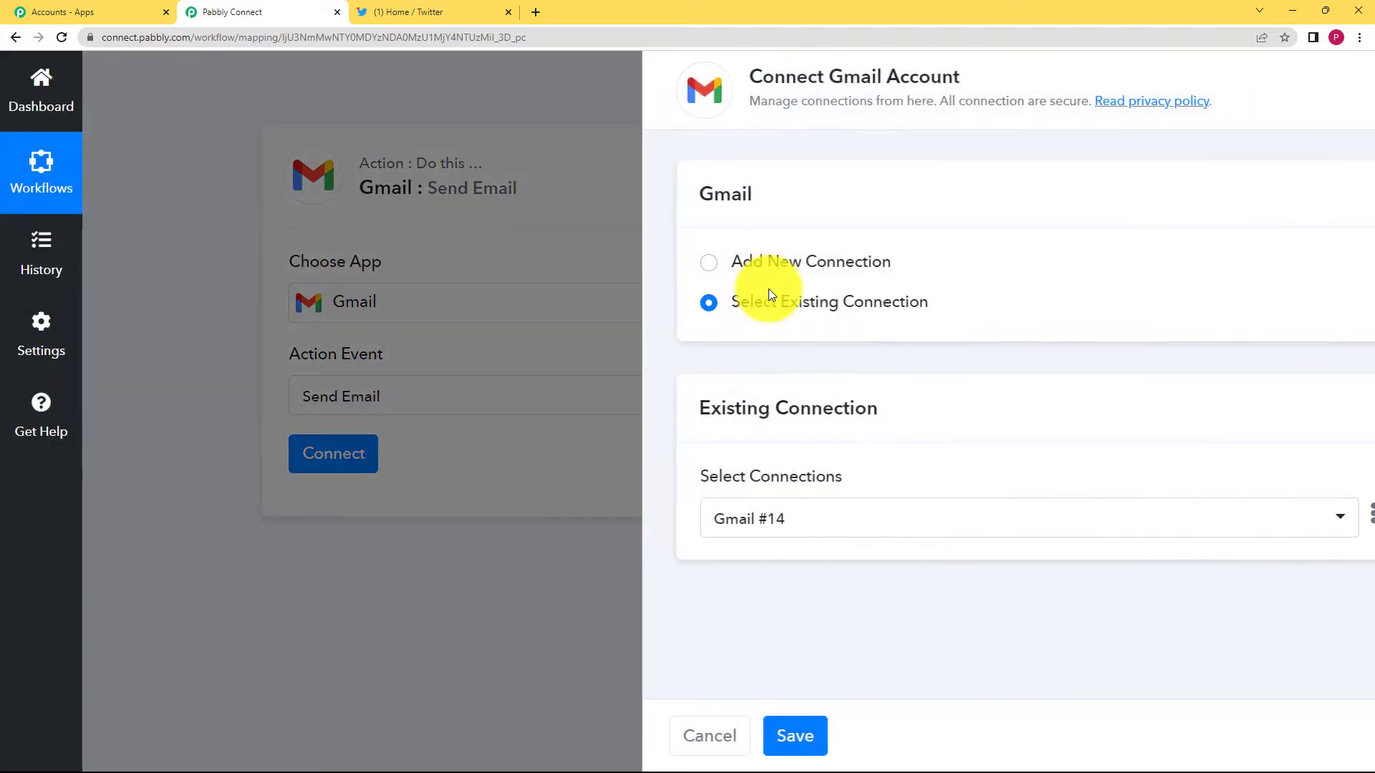
{"action": "left_click", "coordinate": [771, 266]}
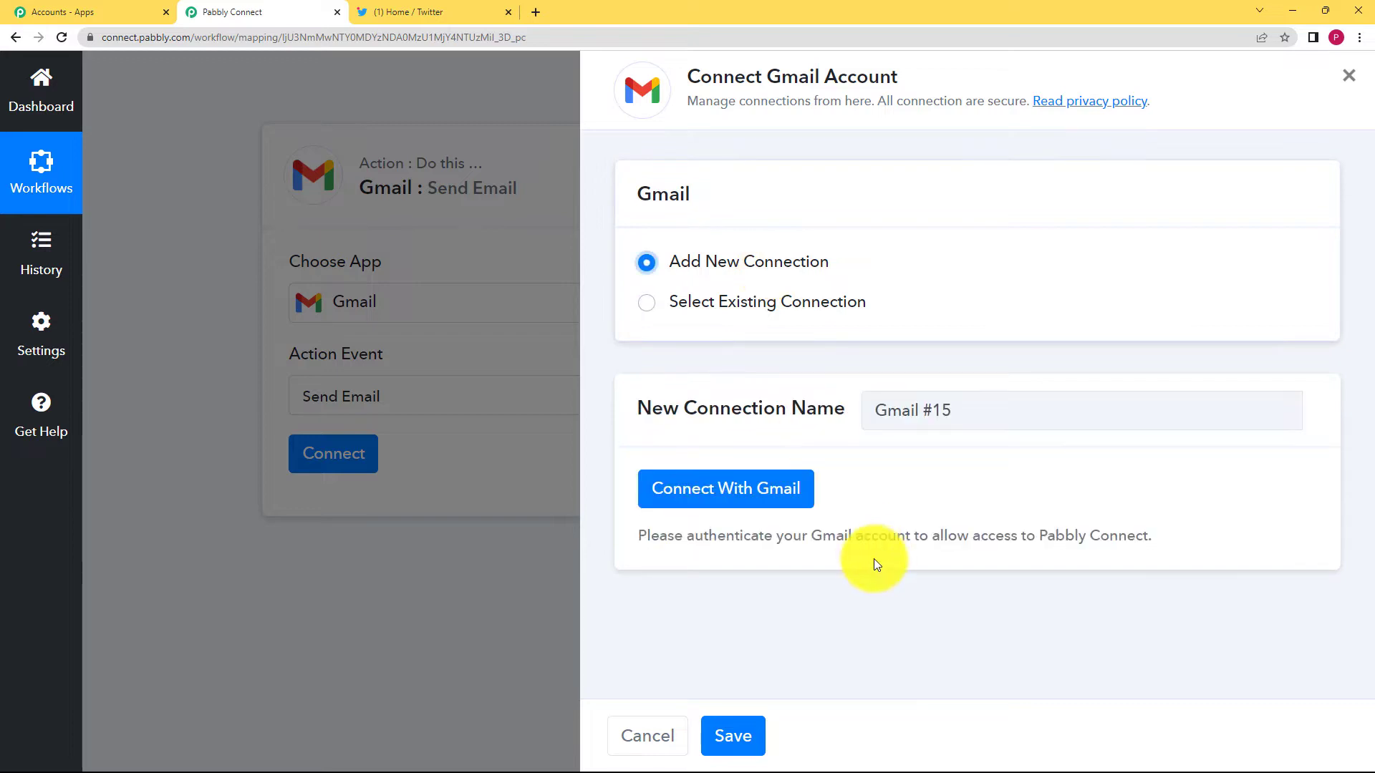
{"action": "left_click", "coordinate": [777, 480]}
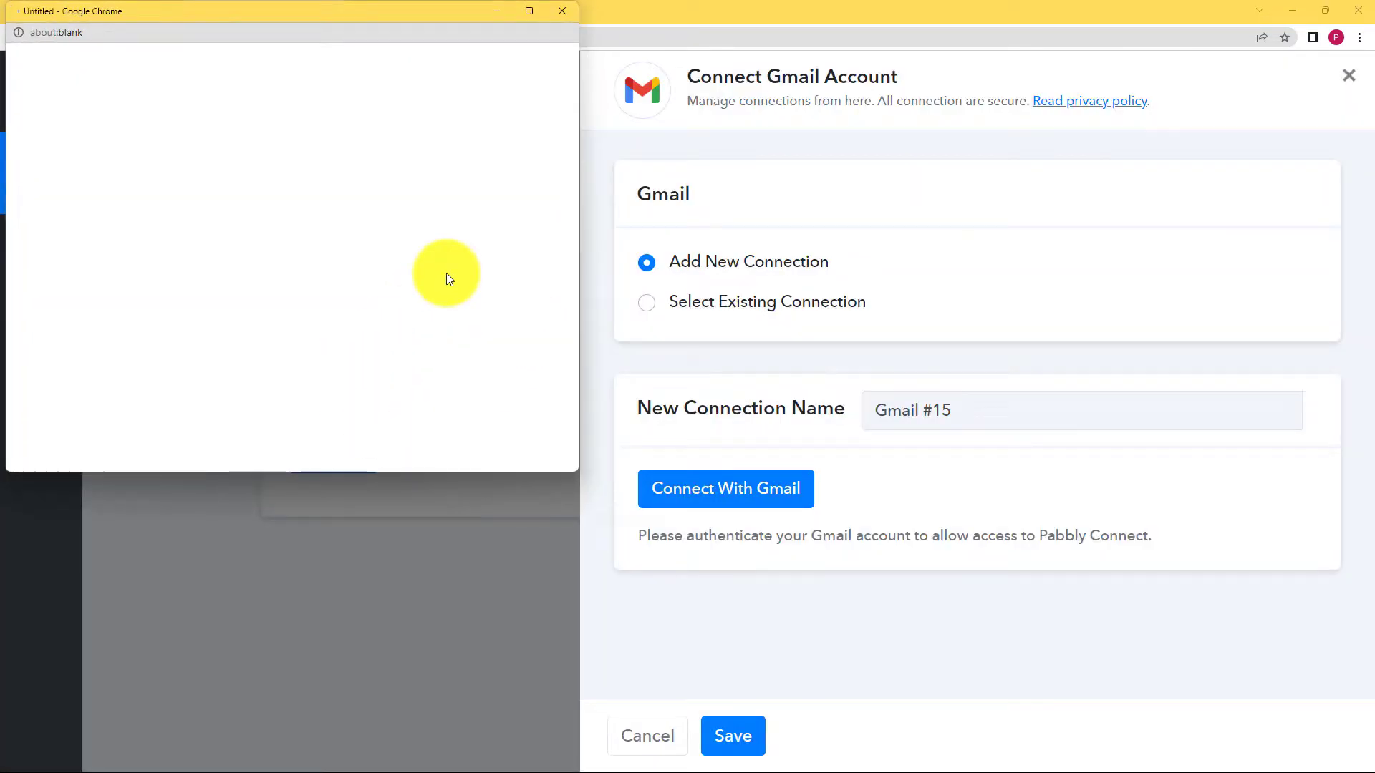
{"action": "left_click", "coordinate": [288, 320]}
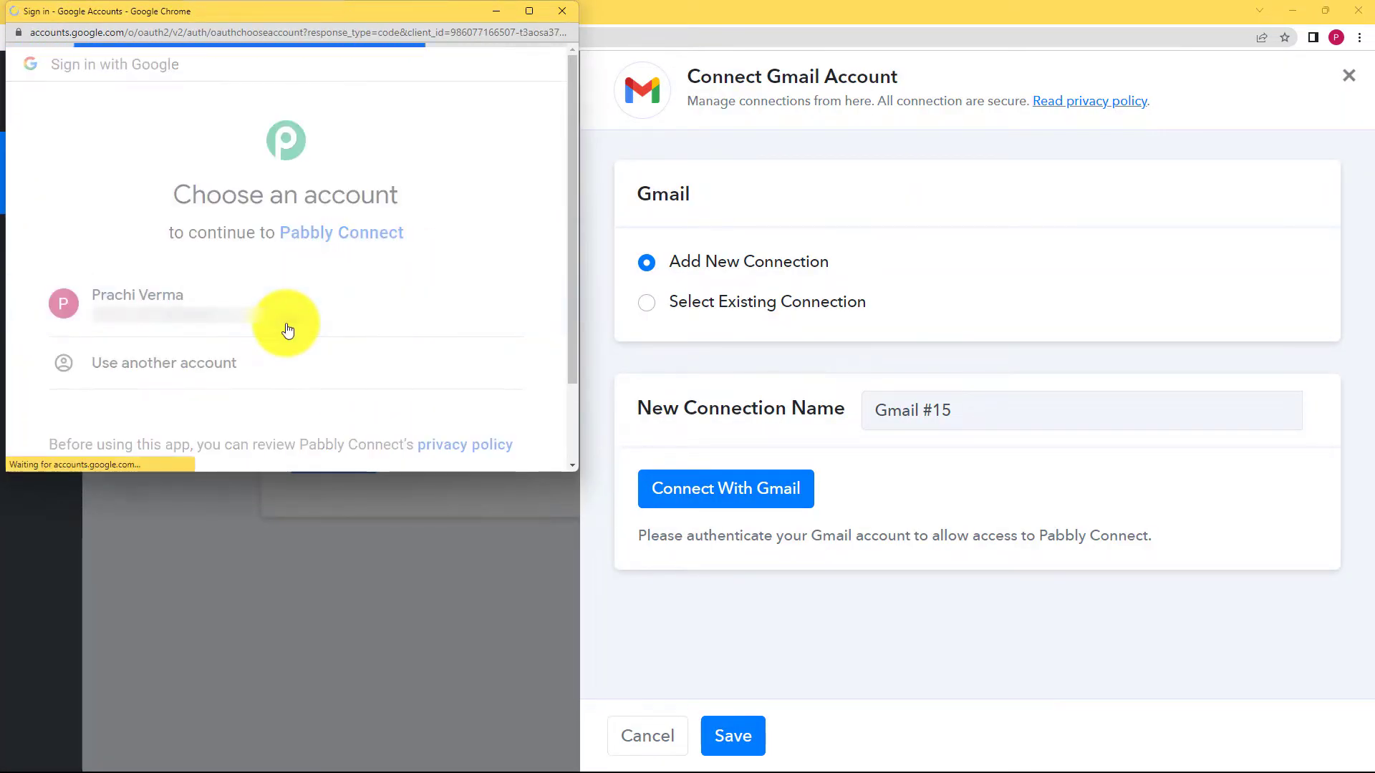
{"action": "scroll", "coordinate": [290, 328], "scroll_direction": "down", "scroll_amount": 6}
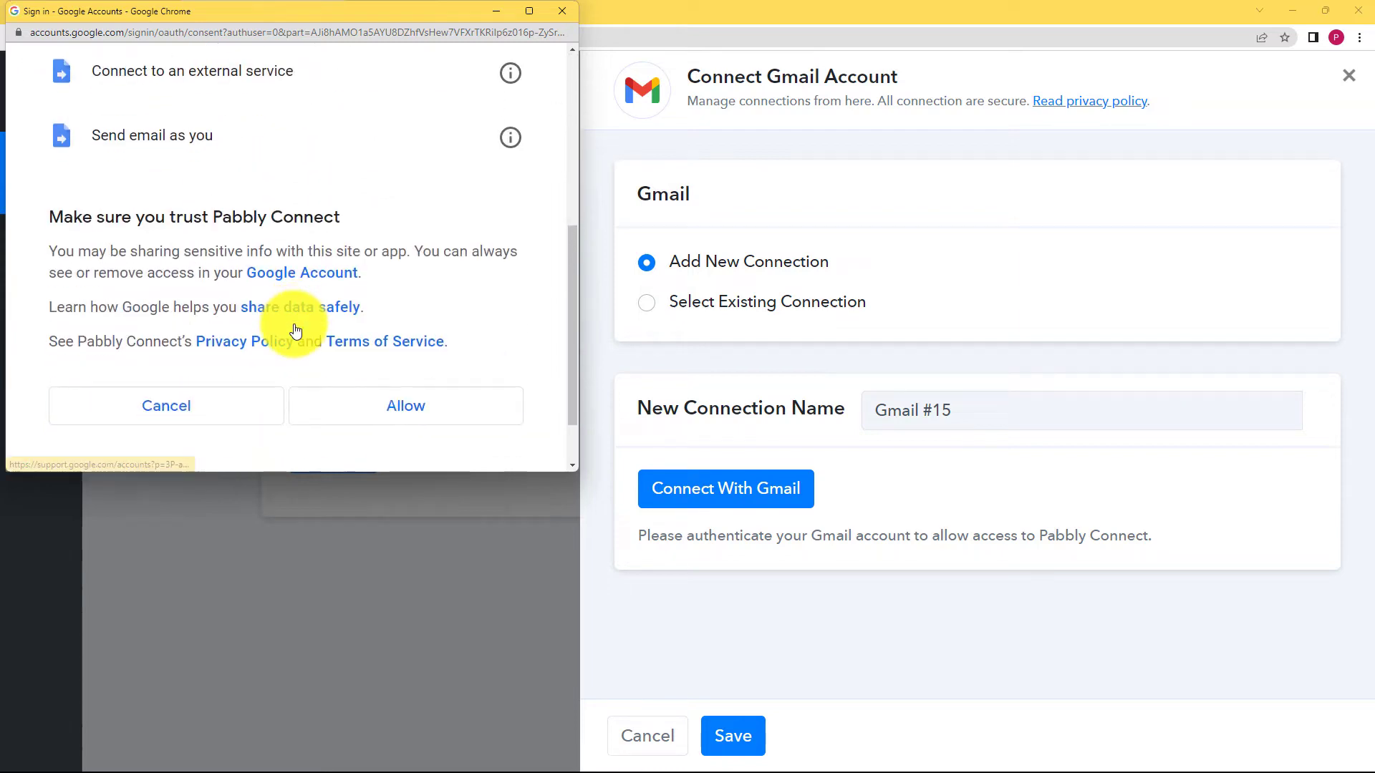
{"action": "left_click", "coordinate": [361, 334]}
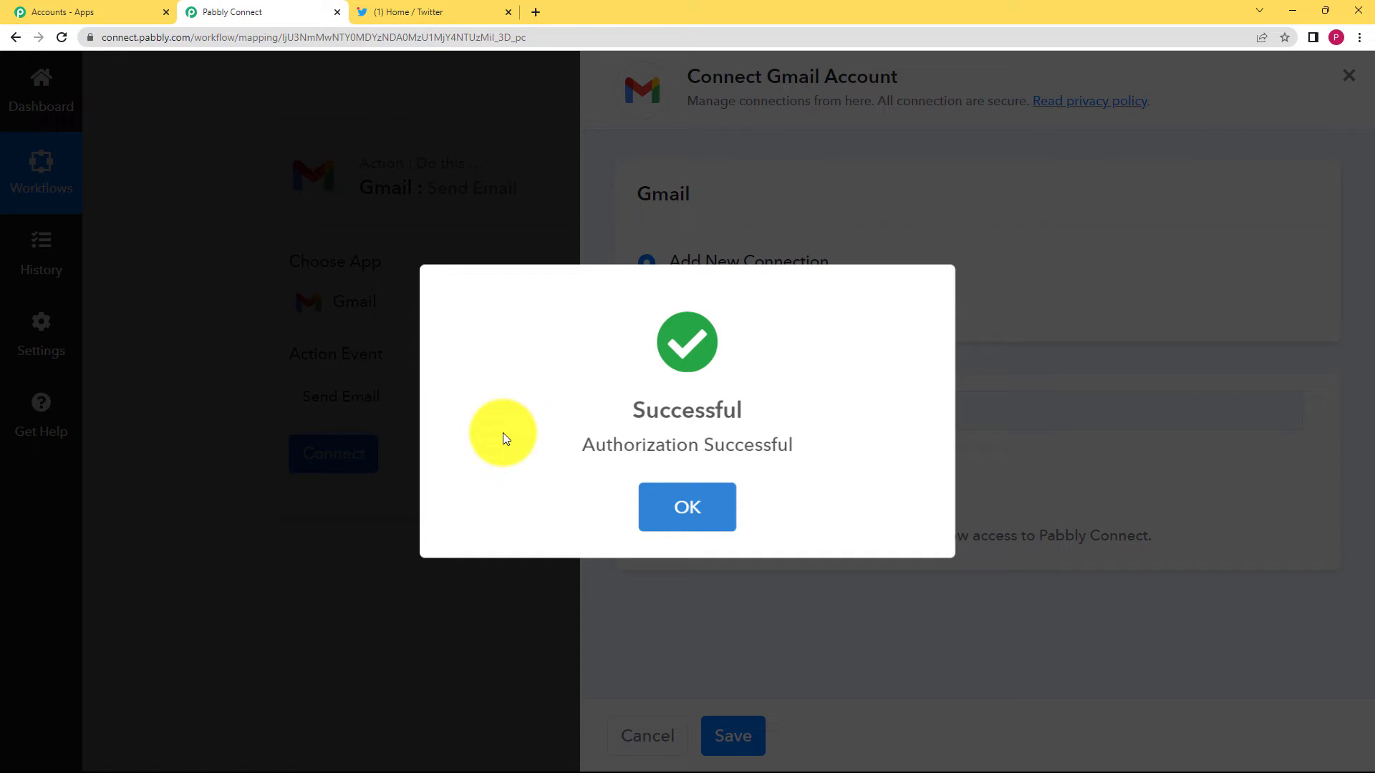
Look through the Gmail Send Email form and focus the Recipient Email Addresses field.
{"action": "scroll", "coordinate": [226, 529], "scroll_direction": "down", "scroll_amount": 4}
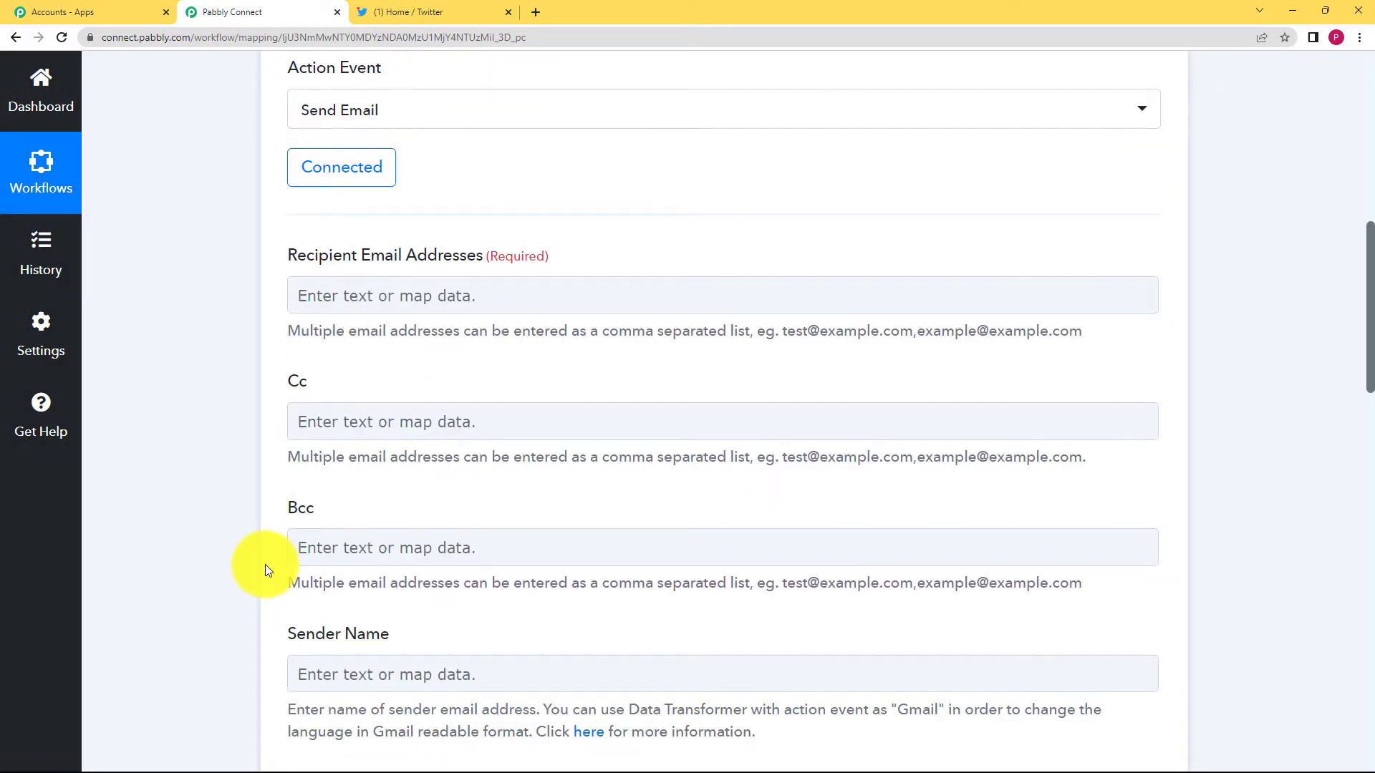
{"action": "scroll", "coordinate": [223, 504], "scroll_direction": "down", "scroll_amount": 3}
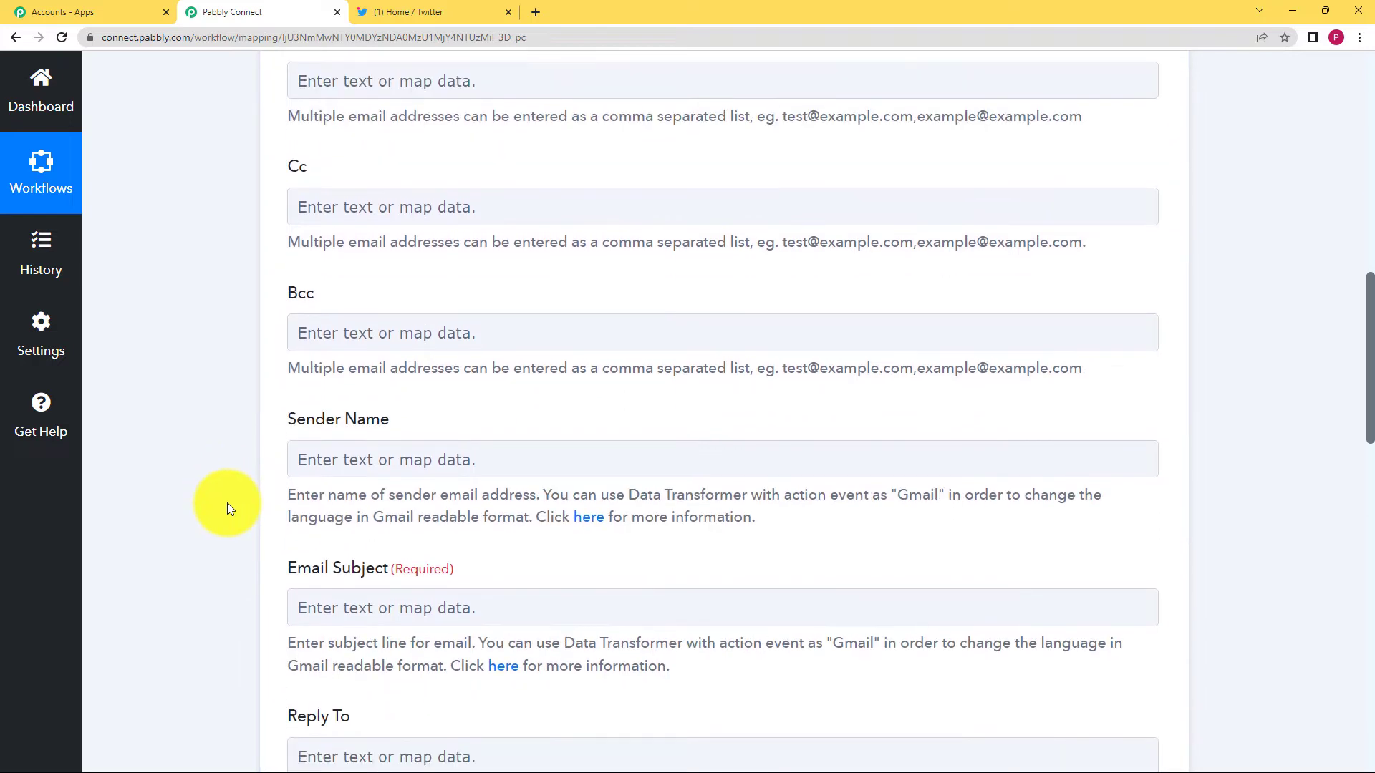
{"action": "scroll", "coordinate": [228, 508], "scroll_direction": "down", "scroll_amount": 3}
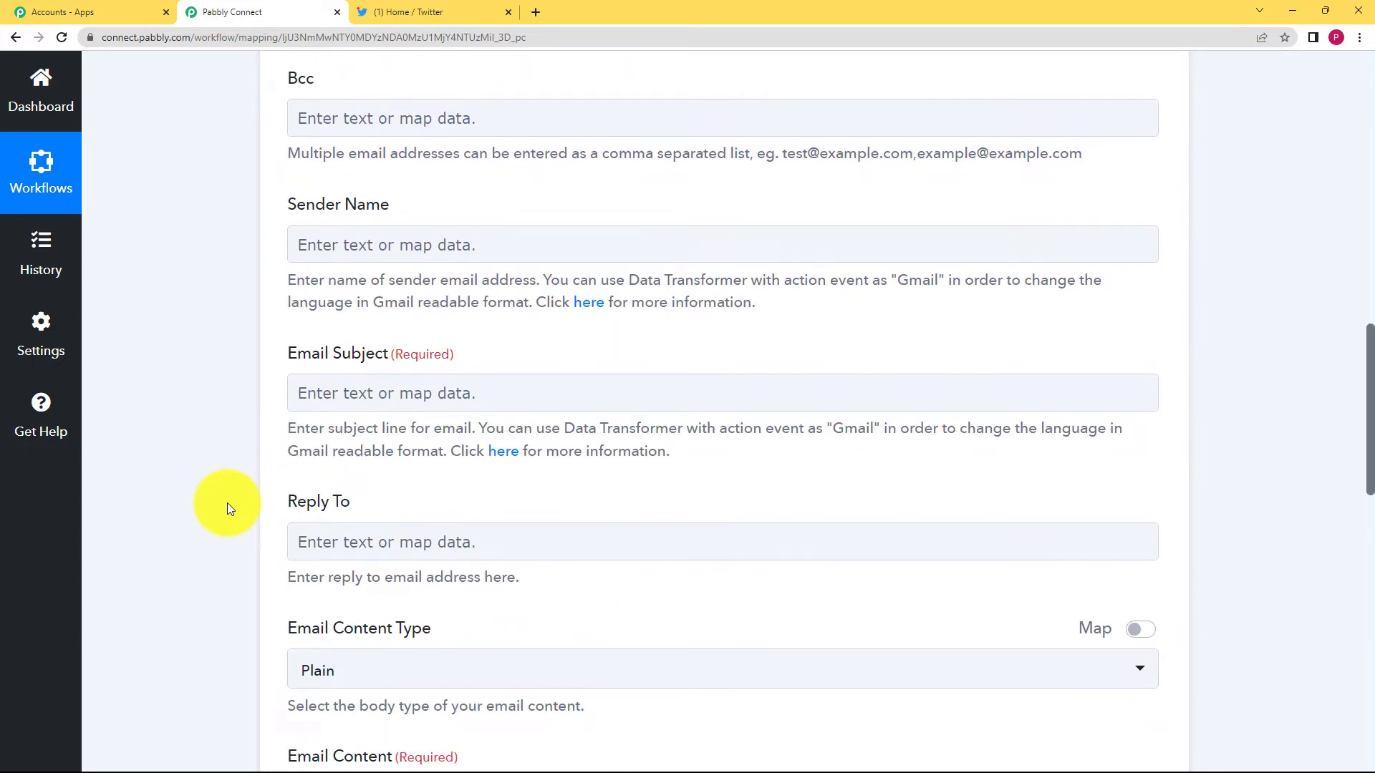
{"action": "scroll", "coordinate": [217, 566], "scroll_direction": "down", "scroll_amount": 2}
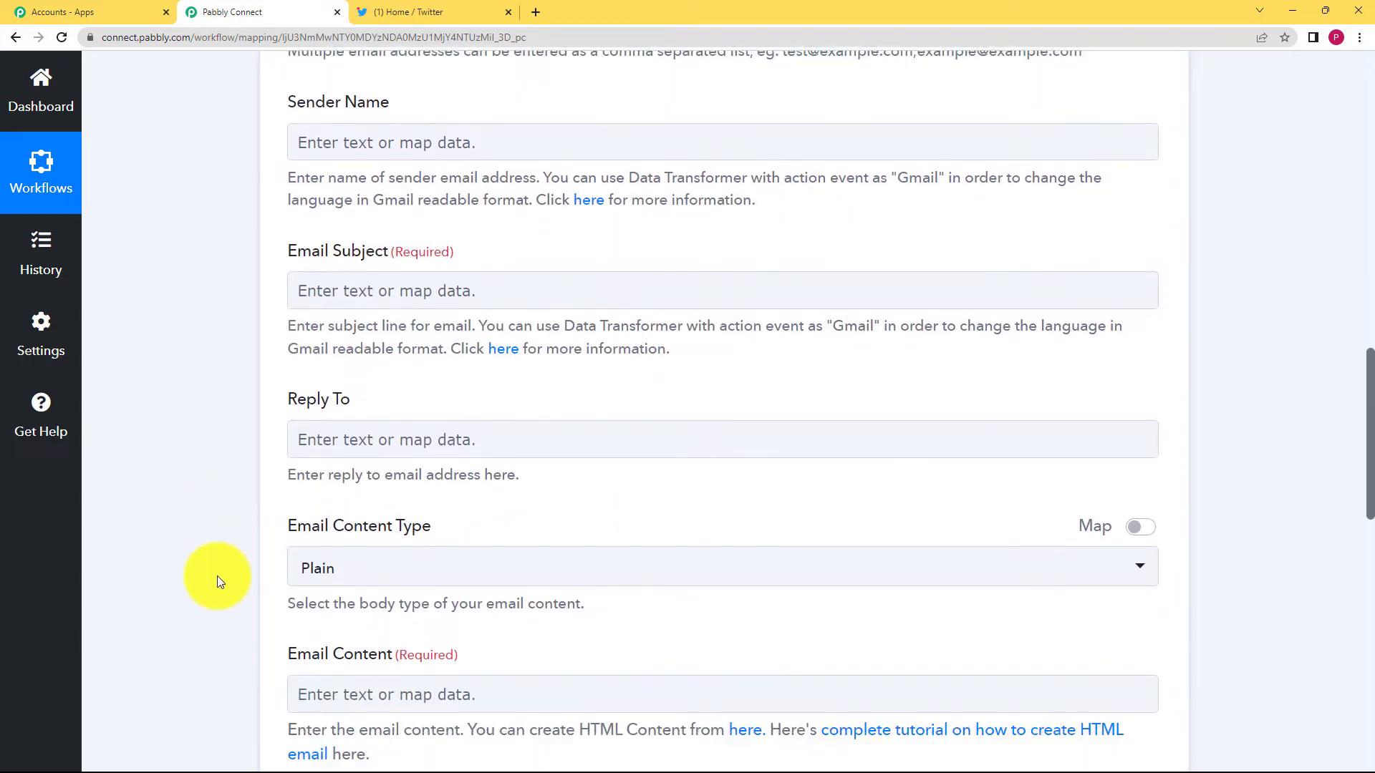
{"action": "scroll", "coordinate": [217, 576], "scroll_direction": "up", "scroll_amount": 9}
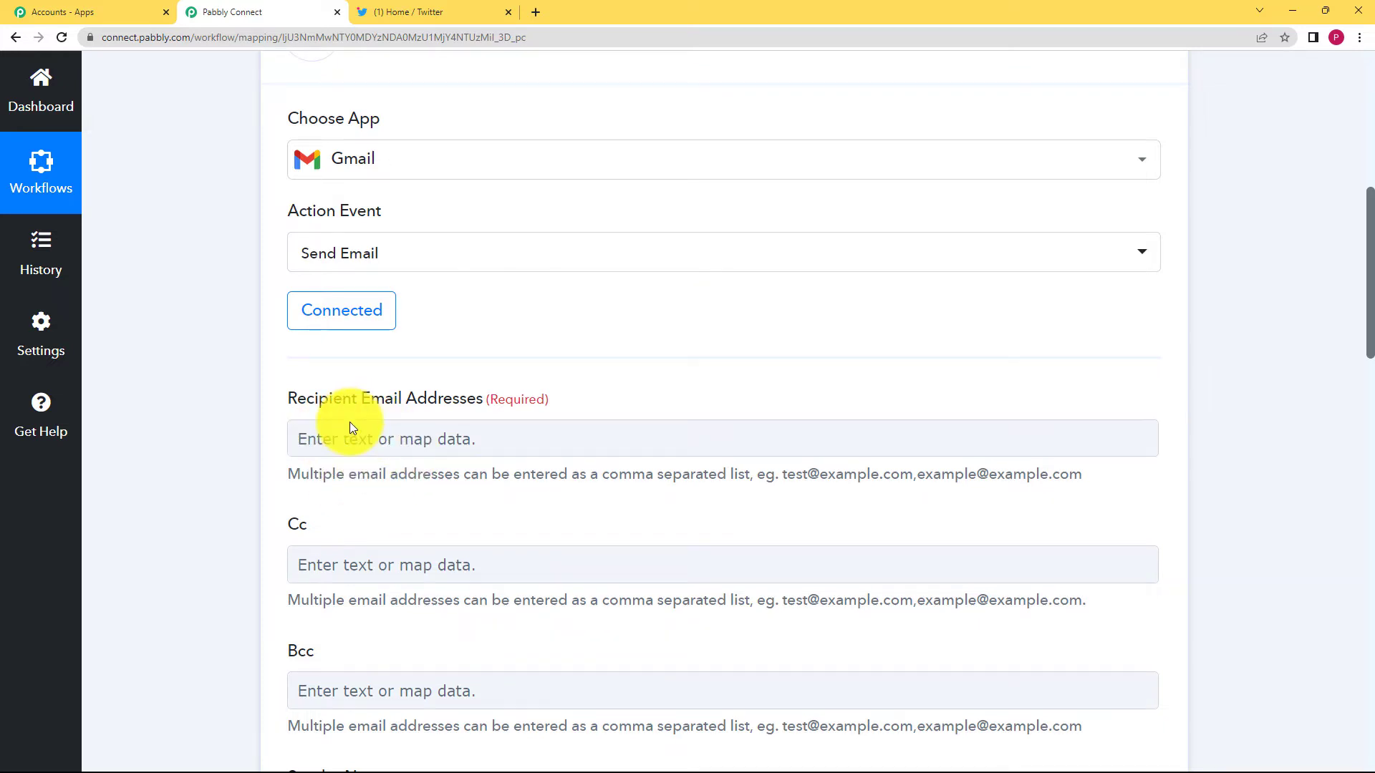
{"action": "left_click", "coordinate": [492, 432]}
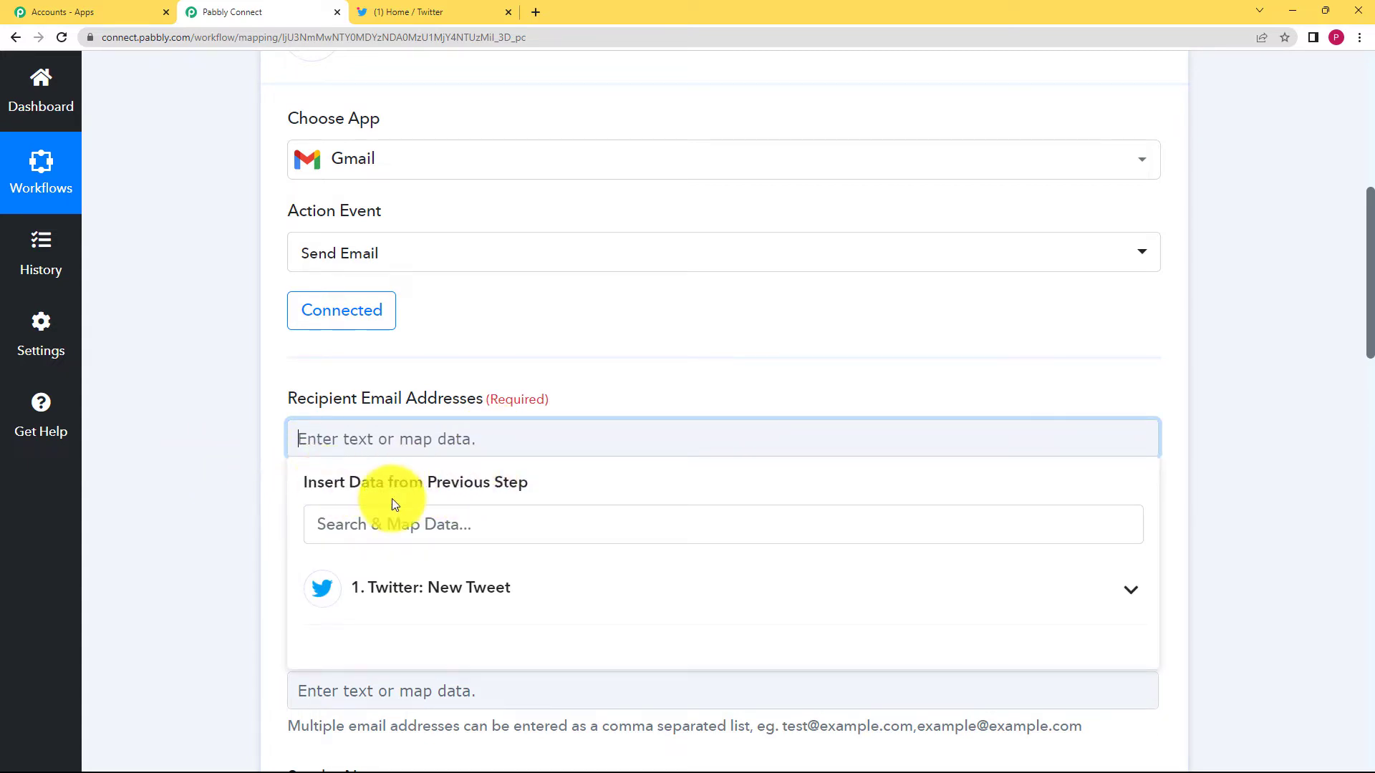
Browse the New Tweet data fields and check the Twitter home feed.
{"action": "left_click", "coordinate": [542, 587]}
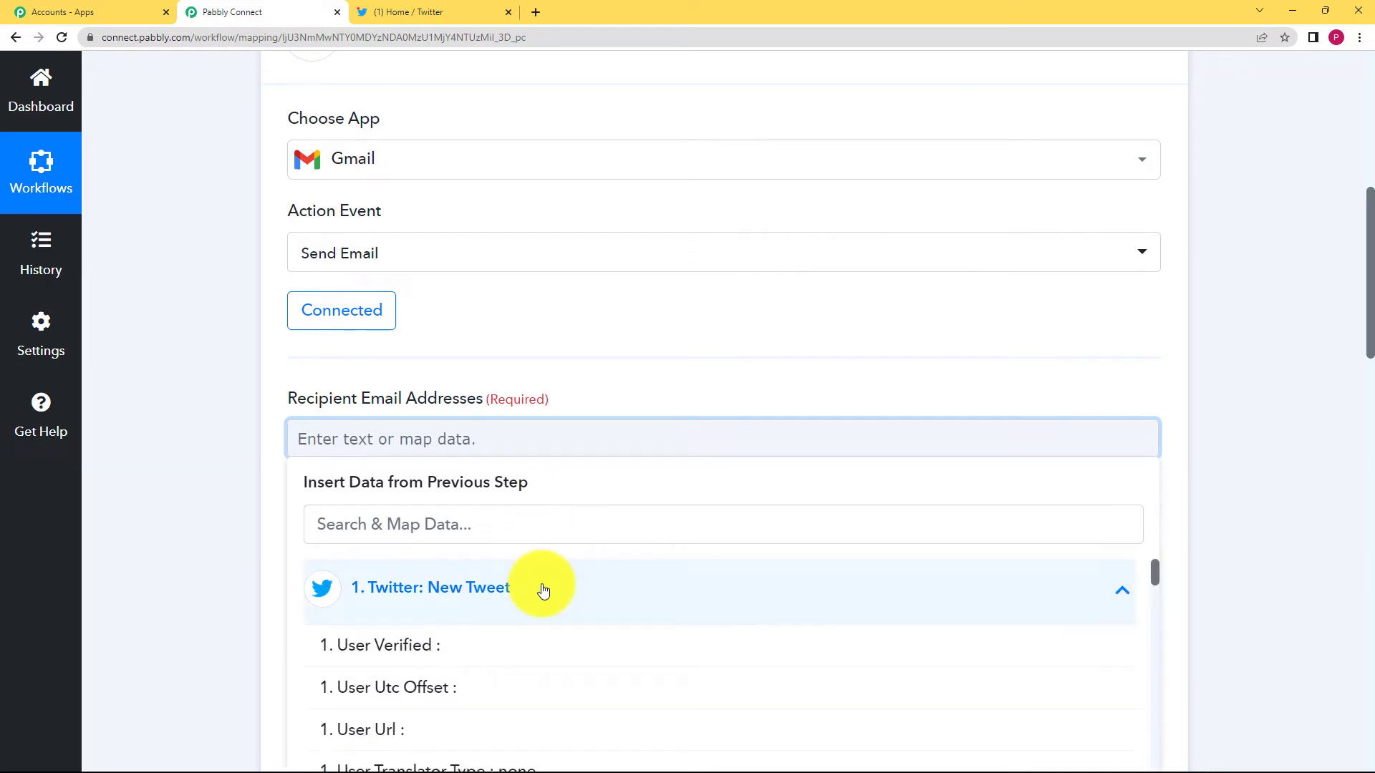
{"action": "left_click", "coordinate": [451, 598]}
{"action": "left_click", "coordinate": [202, 574]}
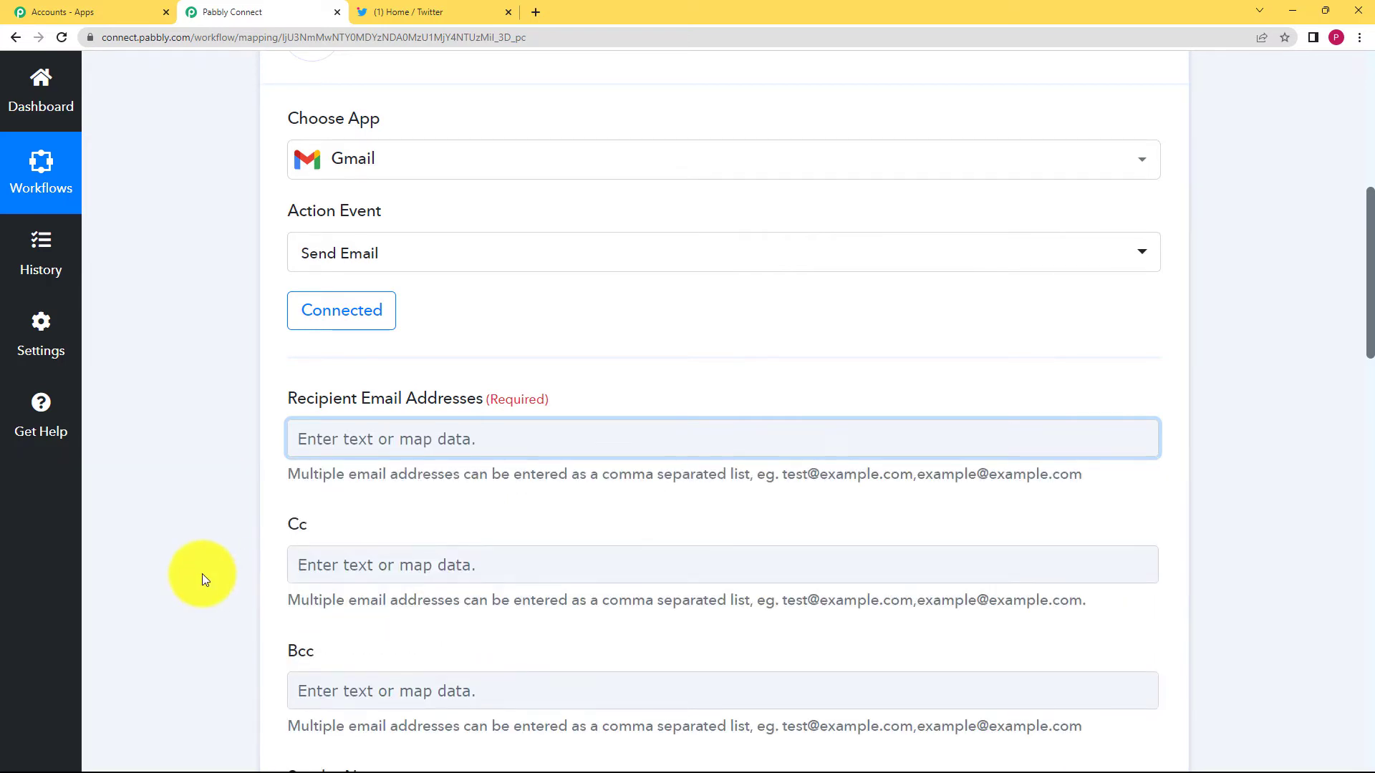
{"action": "left_click", "coordinate": [429, 12]}
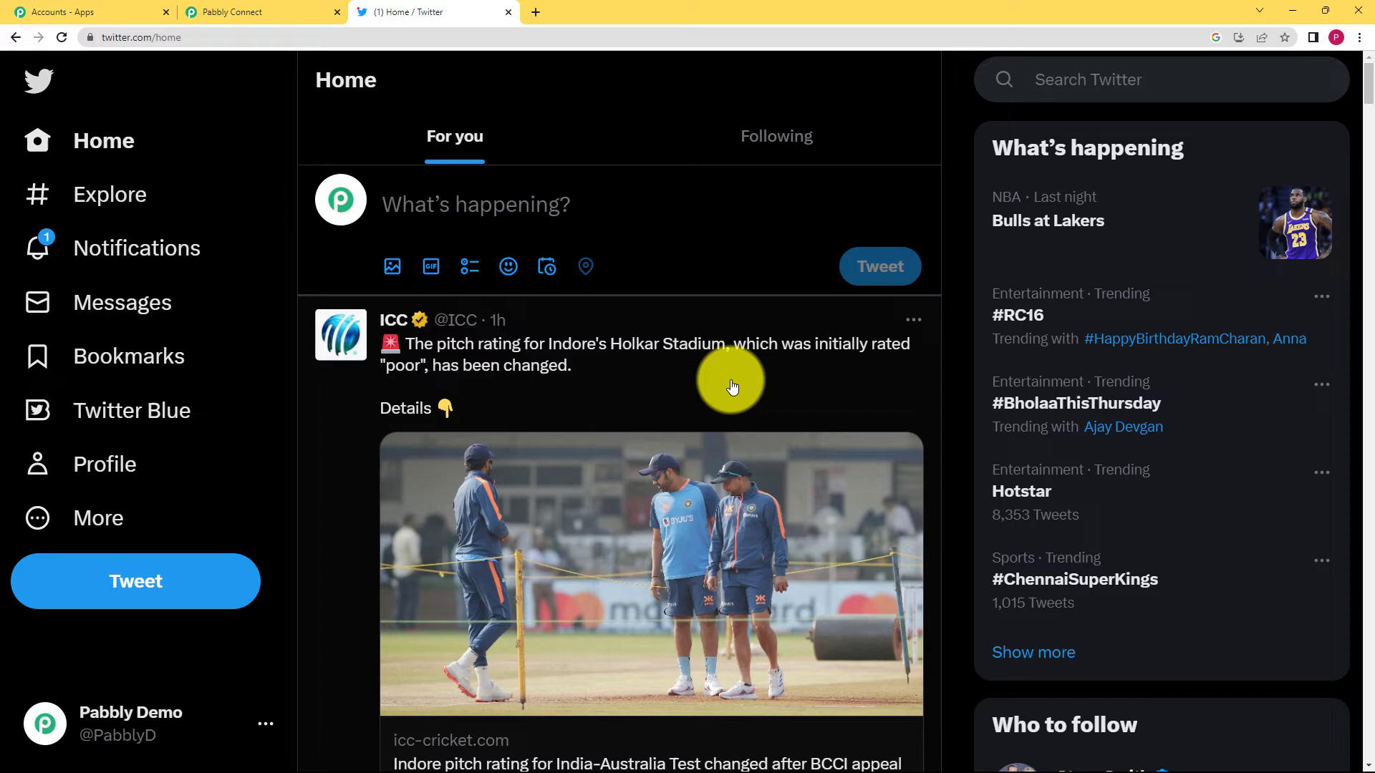
{"action": "left_click", "coordinate": [247, 12]}
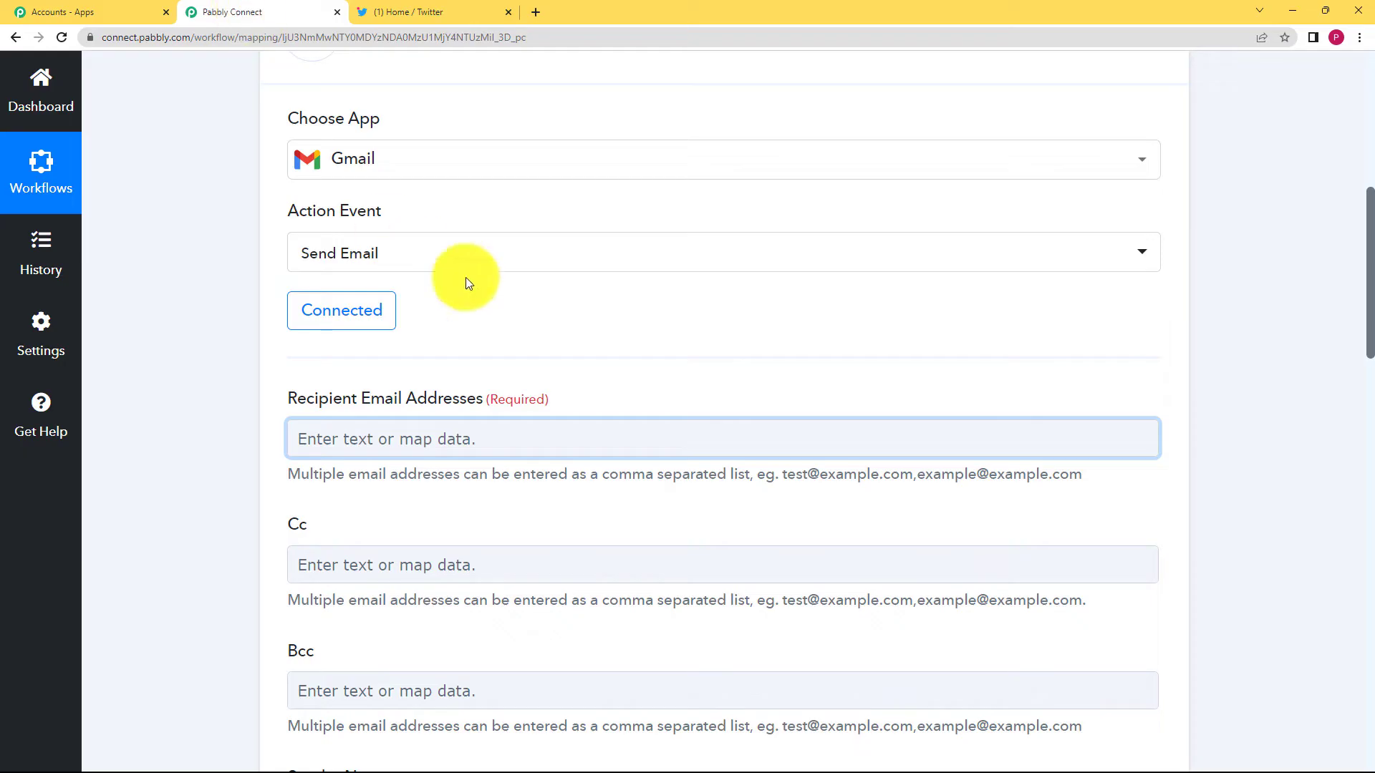
Enter the recipient's email address in Recipient Email Addresses.
{"action": "left_click", "coordinate": [418, 447]}
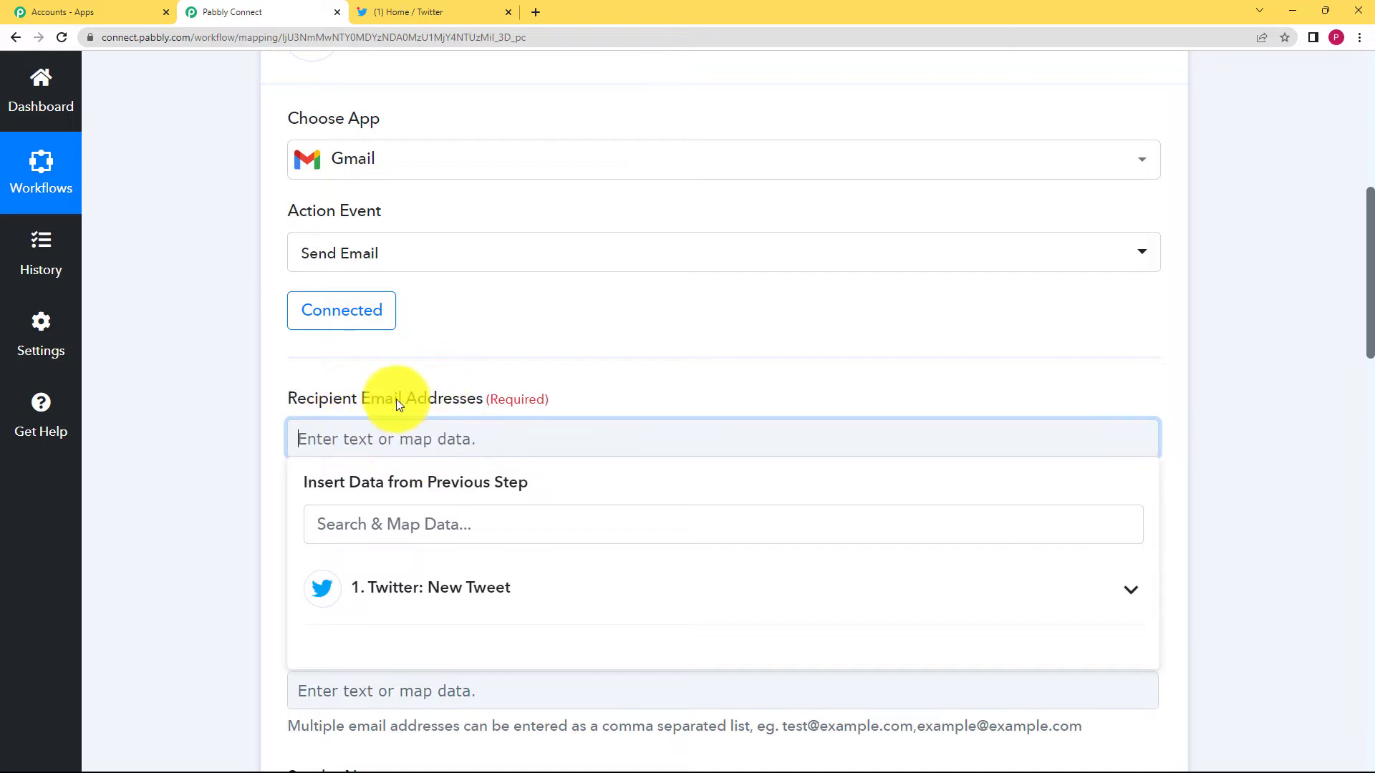
{"action": "left_click", "coordinate": [235, 474]}
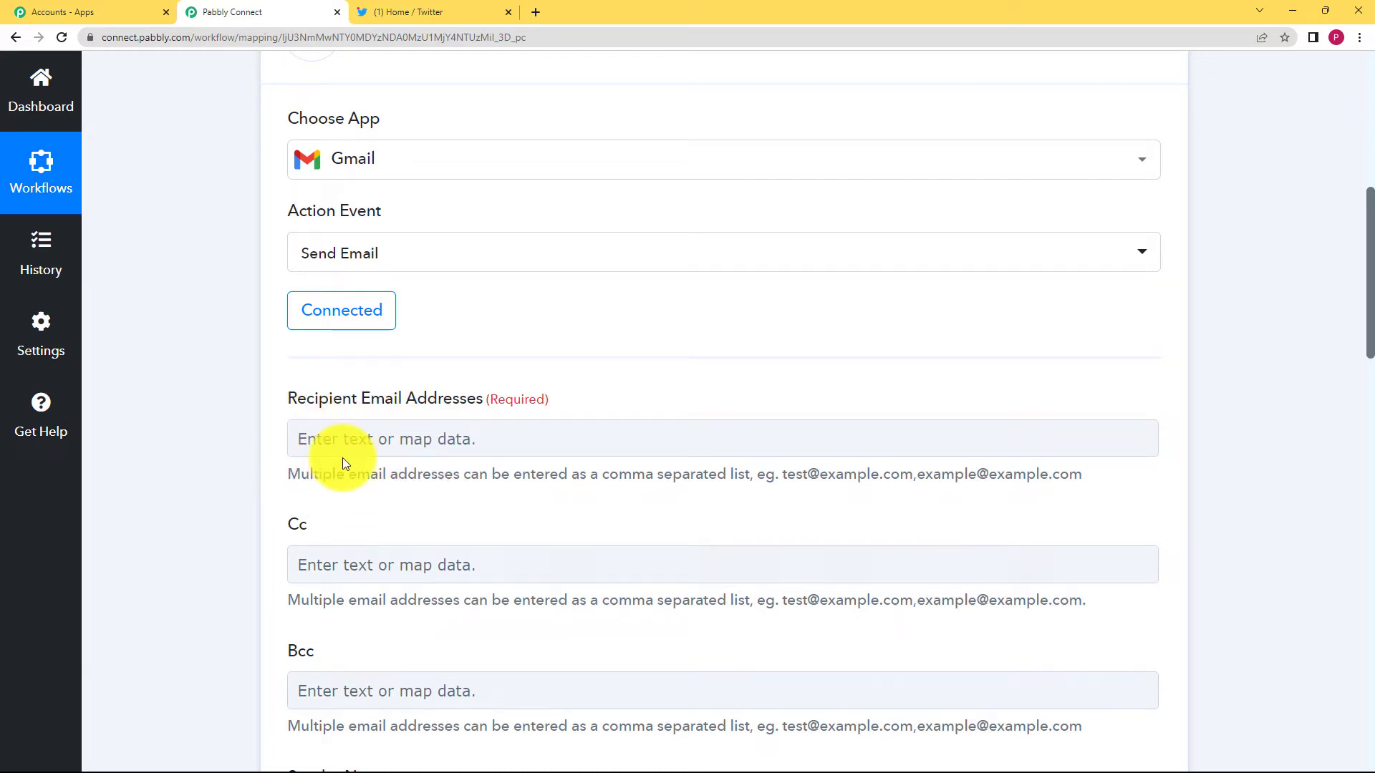
{"action": "left_click", "coordinate": [332, 440]}
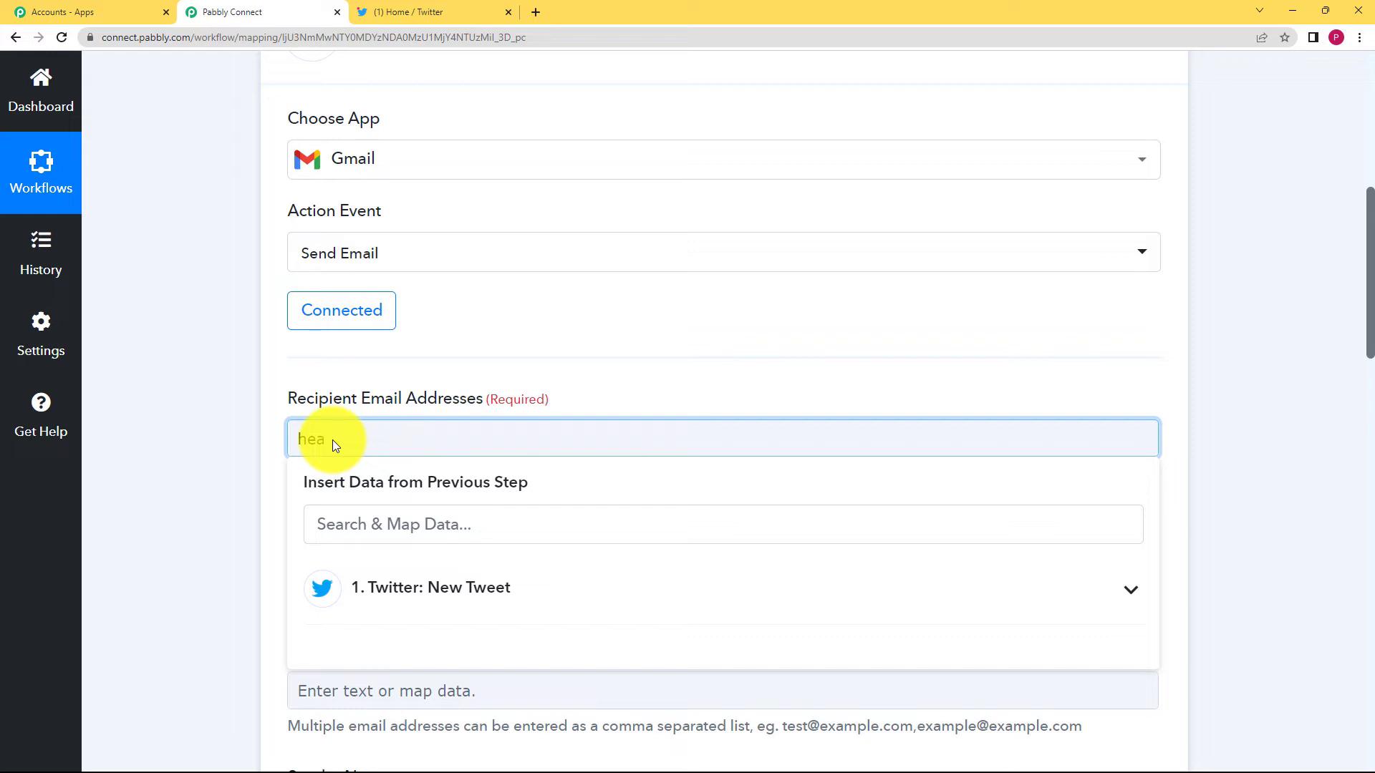
{"action": "left_click", "coordinate": [278, 461]}
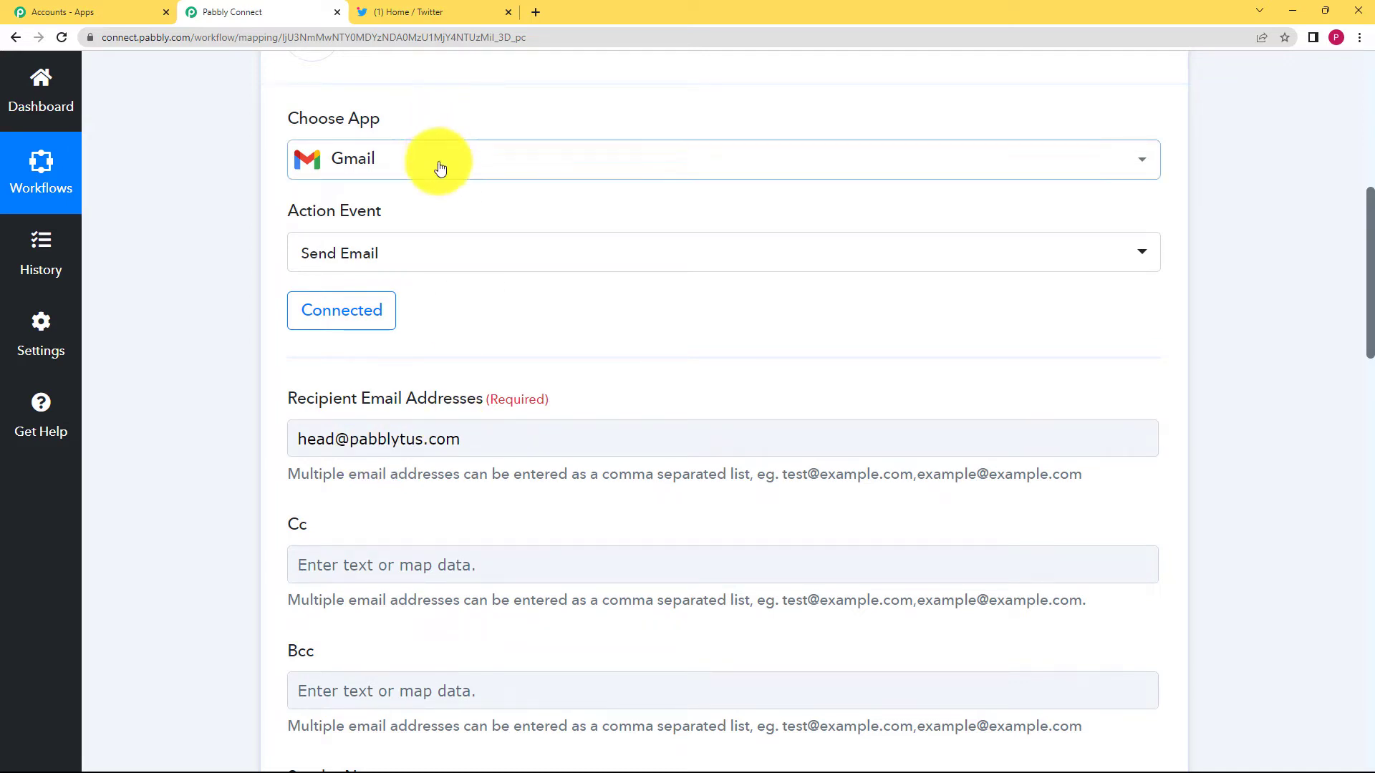
Set the Gmail sender name to 'Team'.
{"action": "scroll", "coordinate": [193, 507], "scroll_direction": "down", "scroll_amount": 6}
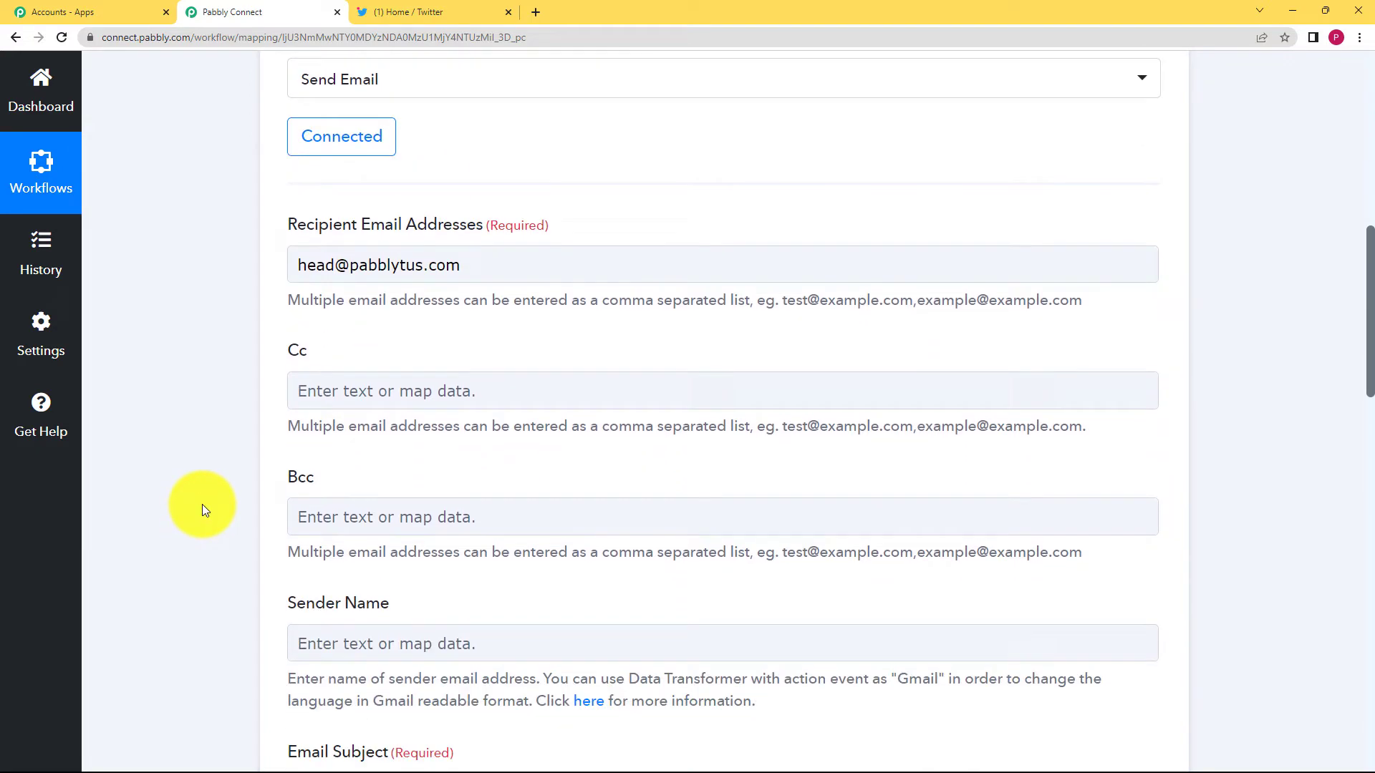
{"action": "left_click", "coordinate": [370, 385]}
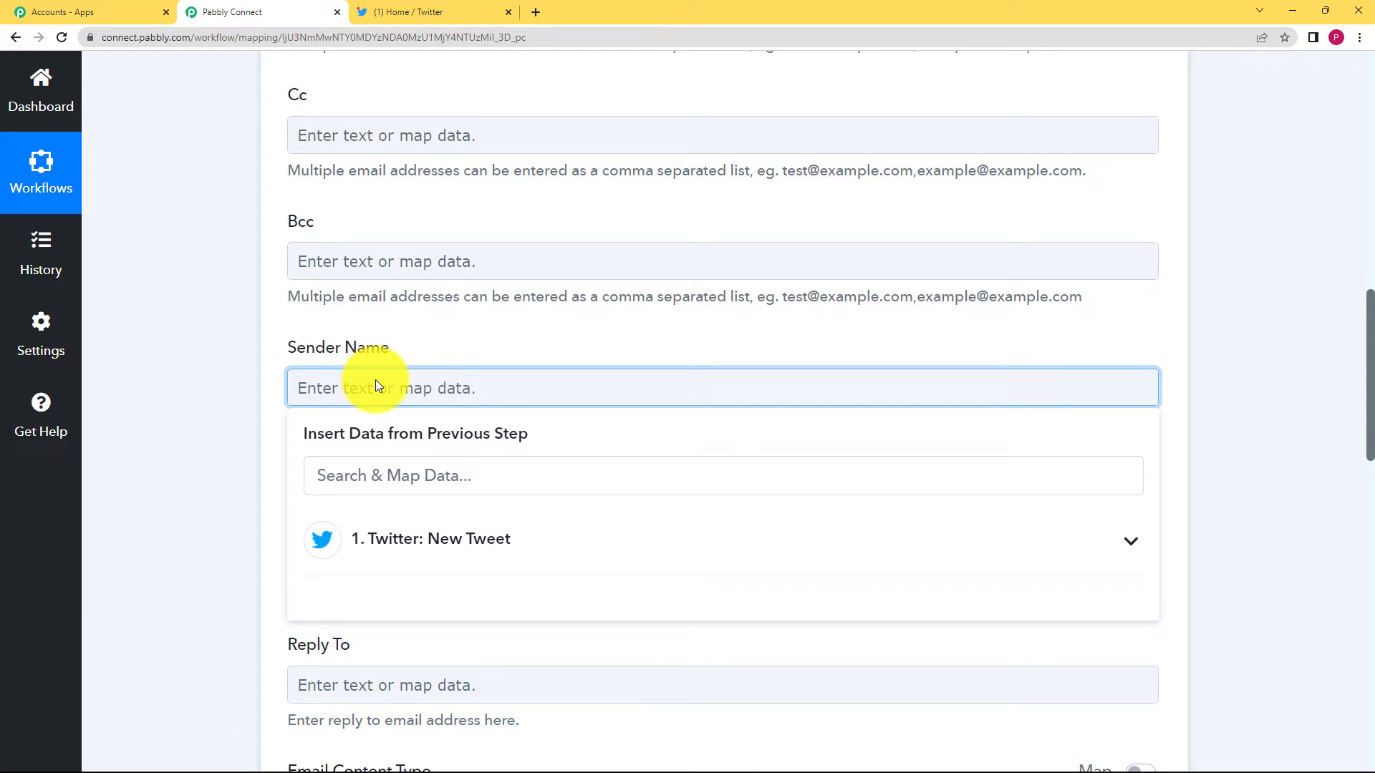
{"action": "type", "text": "Team"}
{"action": "left_click", "coordinate": [200, 444]}
{"action": "scroll", "coordinate": [200, 445], "scroll_direction": "down", "scroll_amount": 3}
Enter the email subject starting 'New t' and keep Plain as the content type.
{"action": "left_click", "coordinate": [384, 324]}
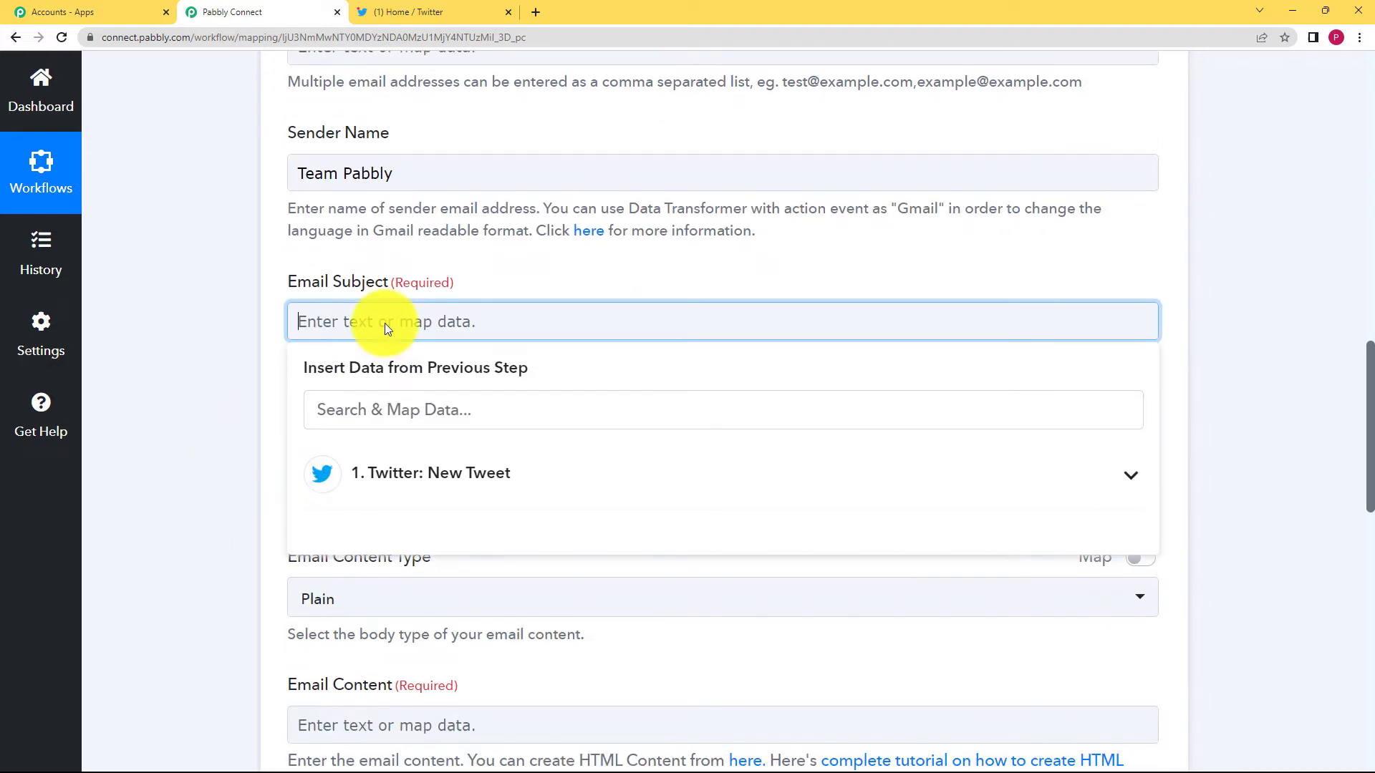
{"action": "type", "text": "New tweet"}
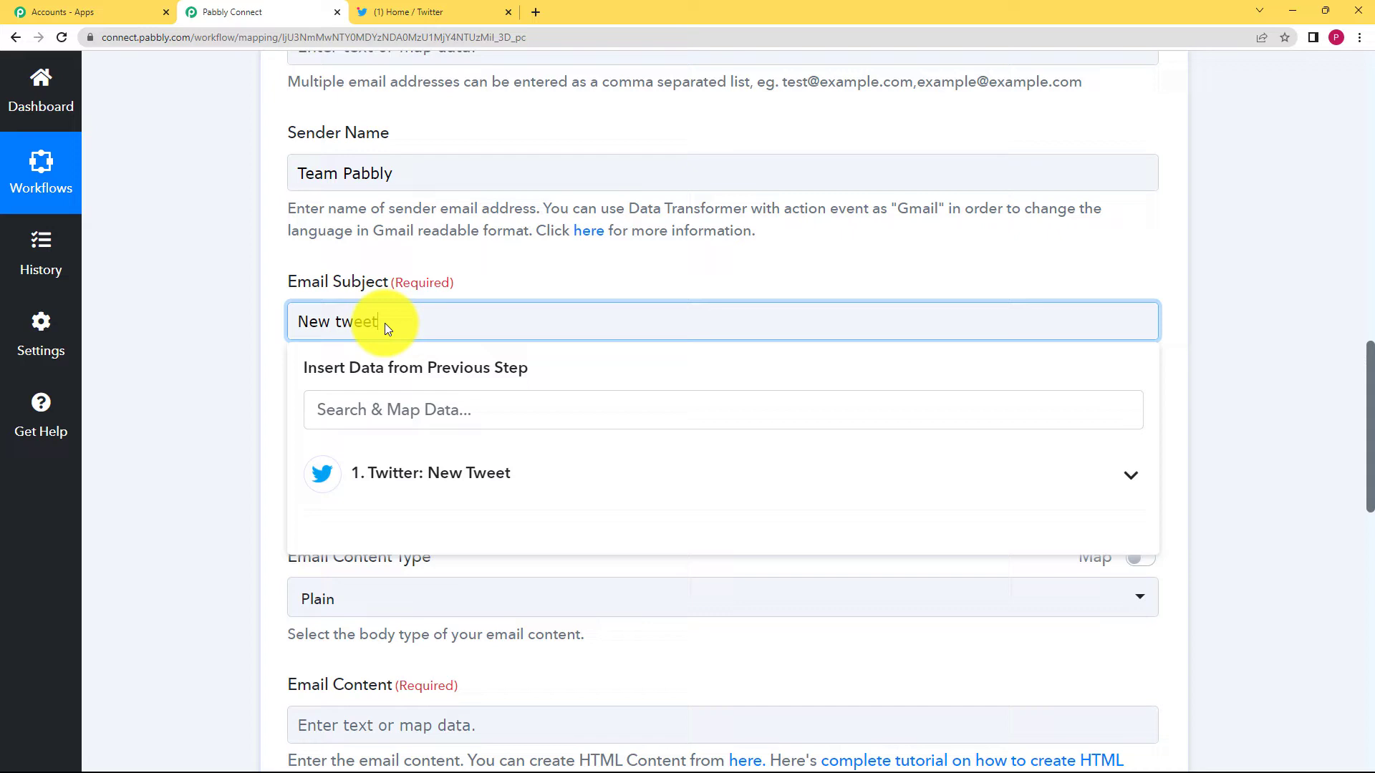
{"action": "left_click", "coordinate": [255, 438]}
{"action": "scroll", "coordinate": [412, 449], "scroll_direction": "down", "scroll_amount": 2}
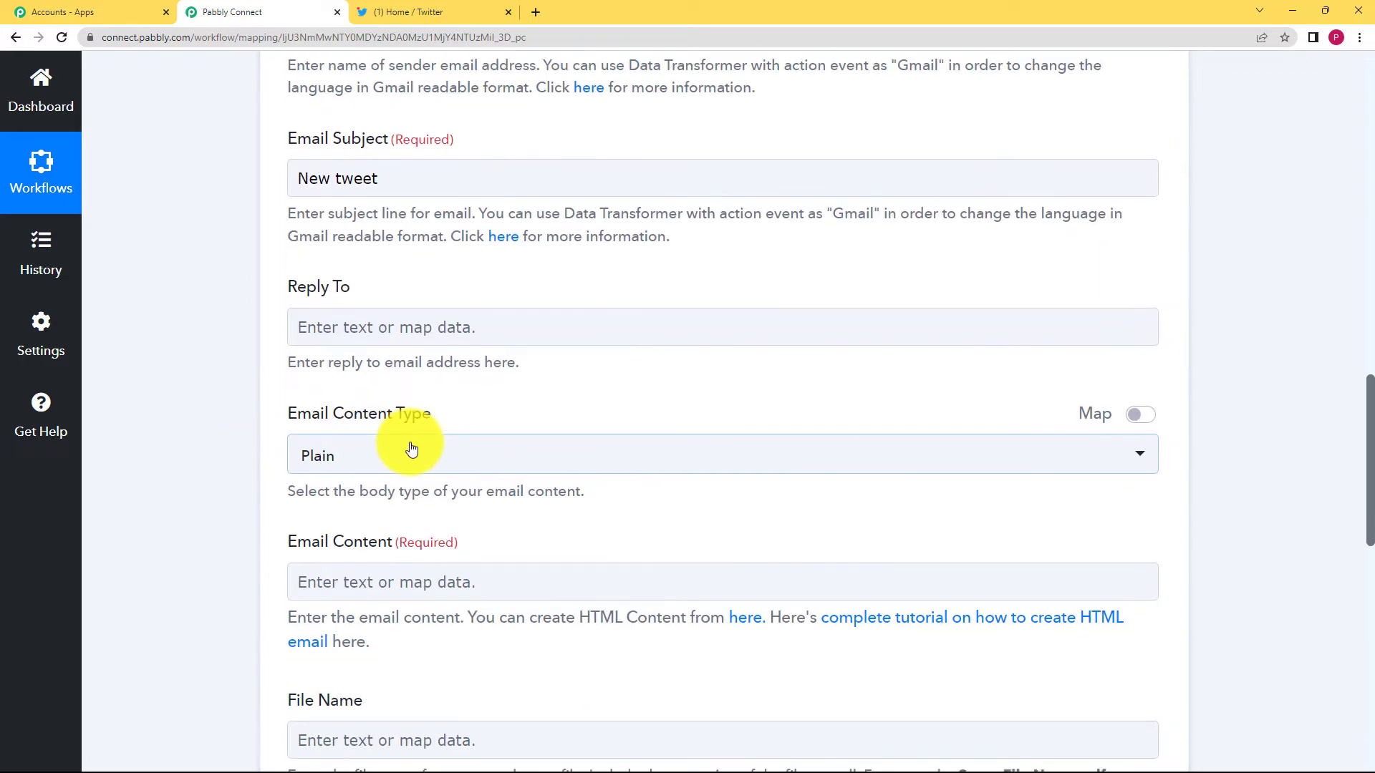
{"action": "left_click", "coordinate": [412, 449]}
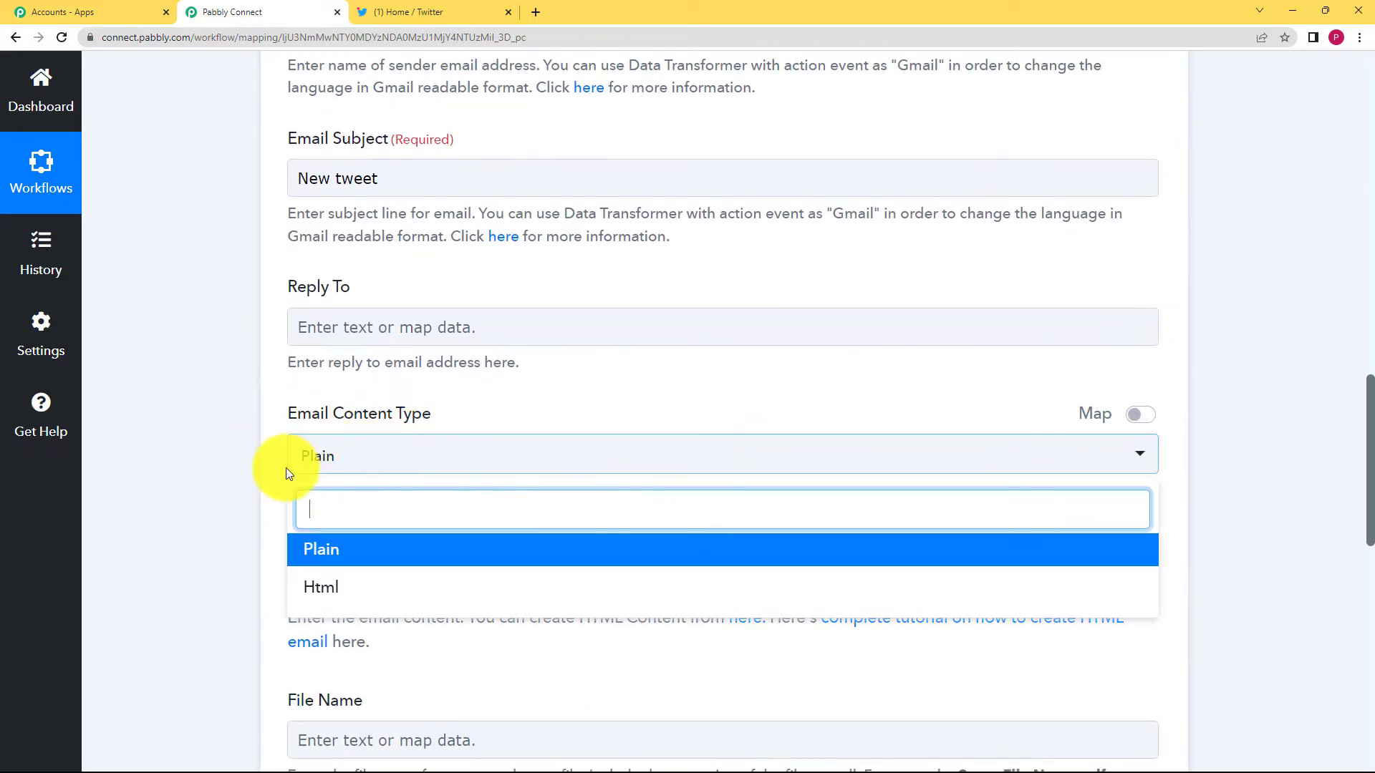
{"action": "left_click", "coordinate": [344, 555]}
Write 'Dear Sir,' and 'This is a notification email for a new tweet on twitter. Please have a look.'.
{"action": "left_click", "coordinate": [360, 576]}
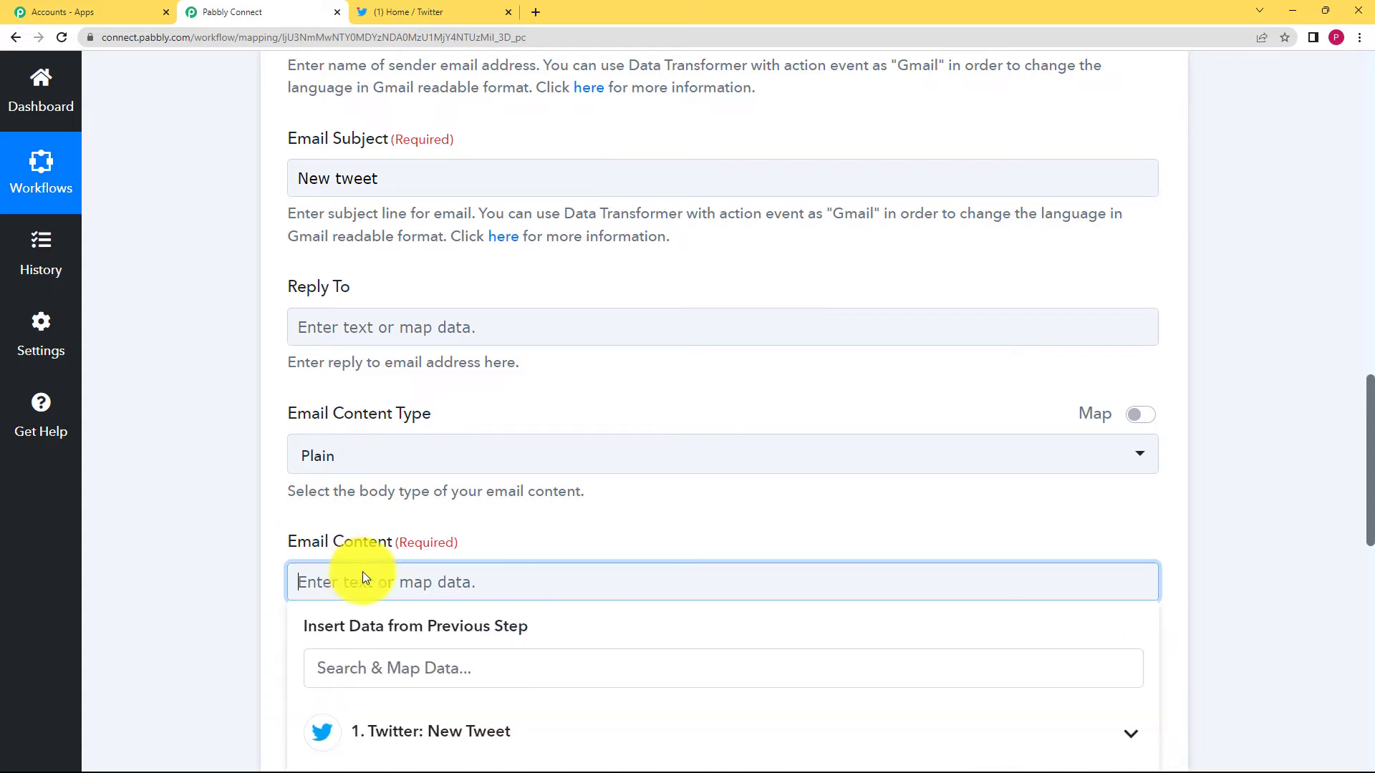
{"action": "scroll", "coordinate": [257, 517], "scroll_direction": "down", "scroll_amount": 3}
{"action": "type", "text": "D"}
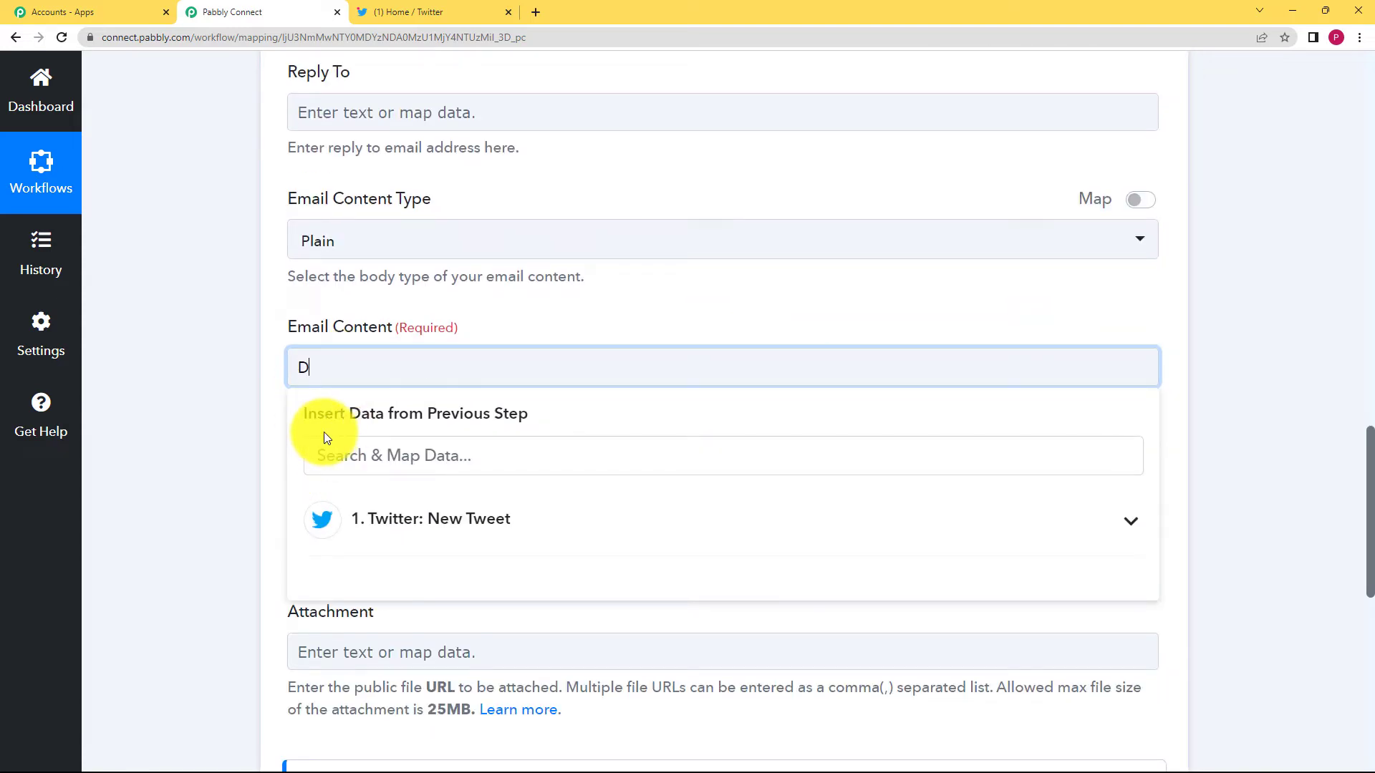
{"action": "type", "text": "ear Sir,\\nThis is a notification email"}
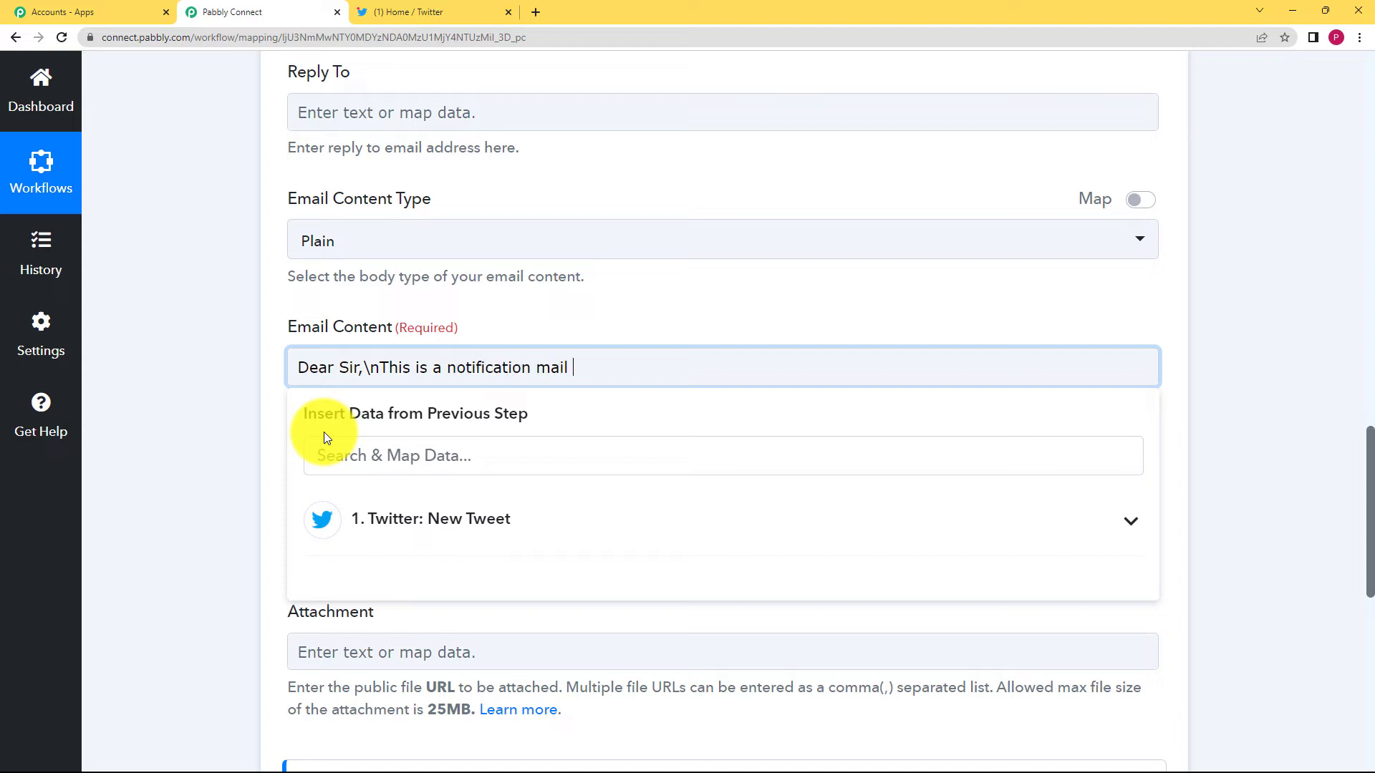
{"action": "key", "text": "BackSpace"}
{"action": "key", "text": "BackSpace"}
{"action": "key", "text": "BackSpace"}
{"action": "key", "text": "BackSpace"}
{"action": "type", "text": "email for a new tweet on twi"}
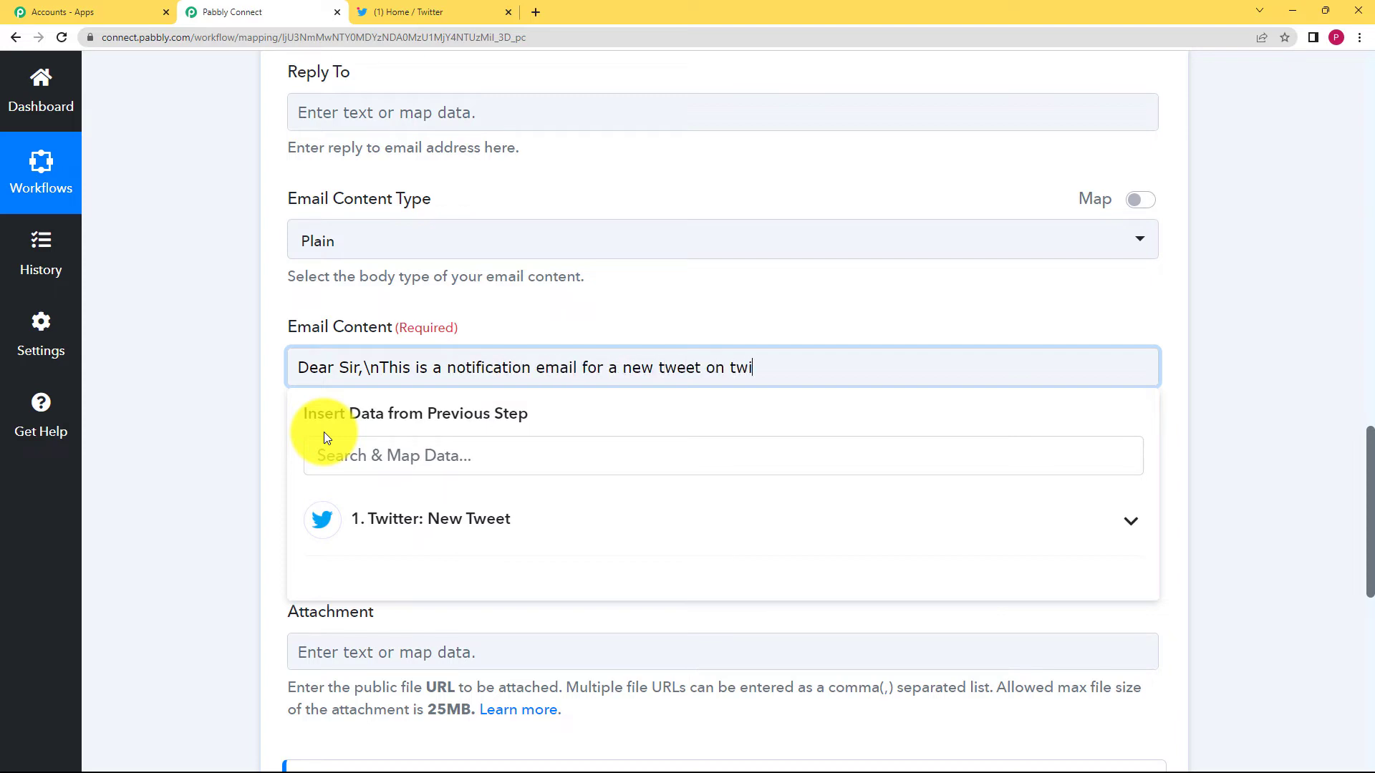
{"action": "type", "text": "tter. Please have a look."}
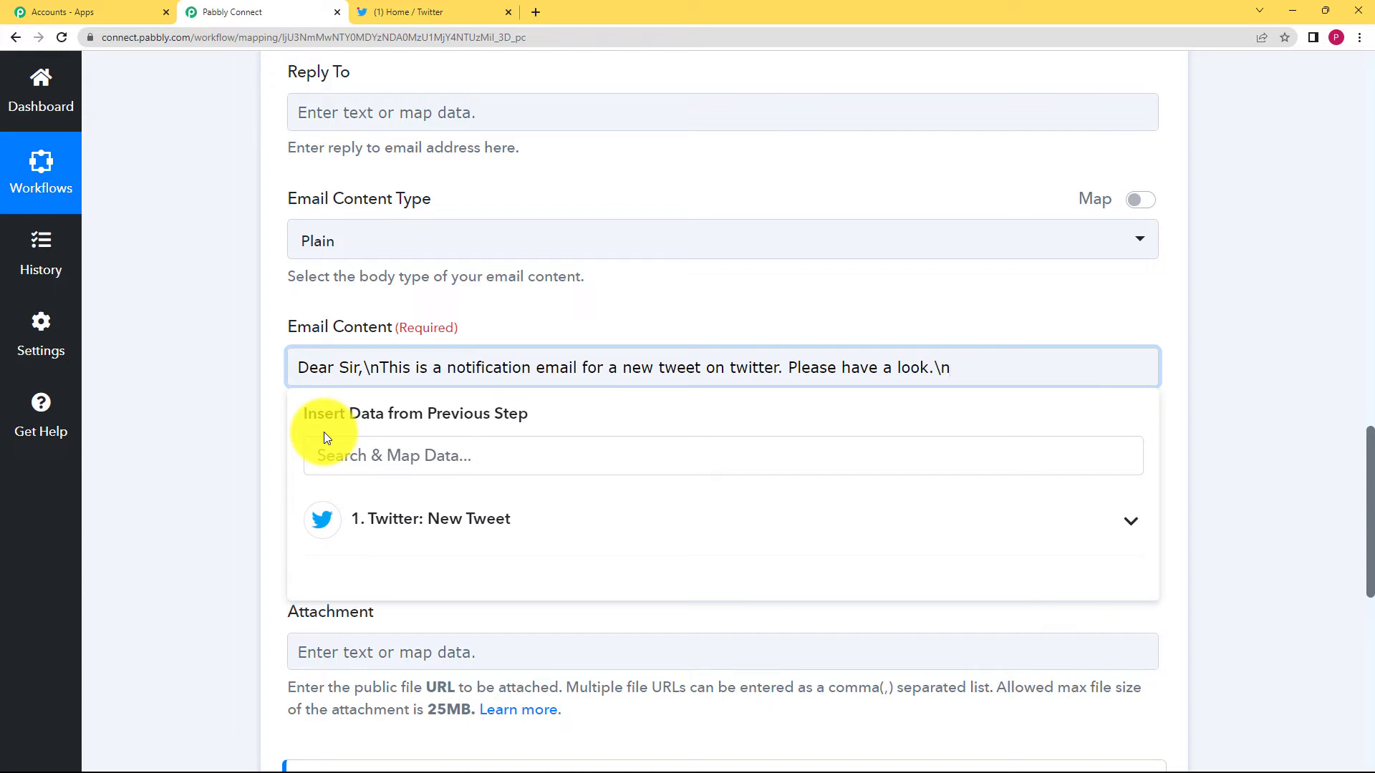
Insert the Twitter step's Full Text field in quotes and end the body with 'Regards'.
{"action": "left_click", "coordinate": [458, 521]}
{"action": "scroll", "coordinate": [537, 546], "scroll_direction": "down", "scroll_amount": 5}
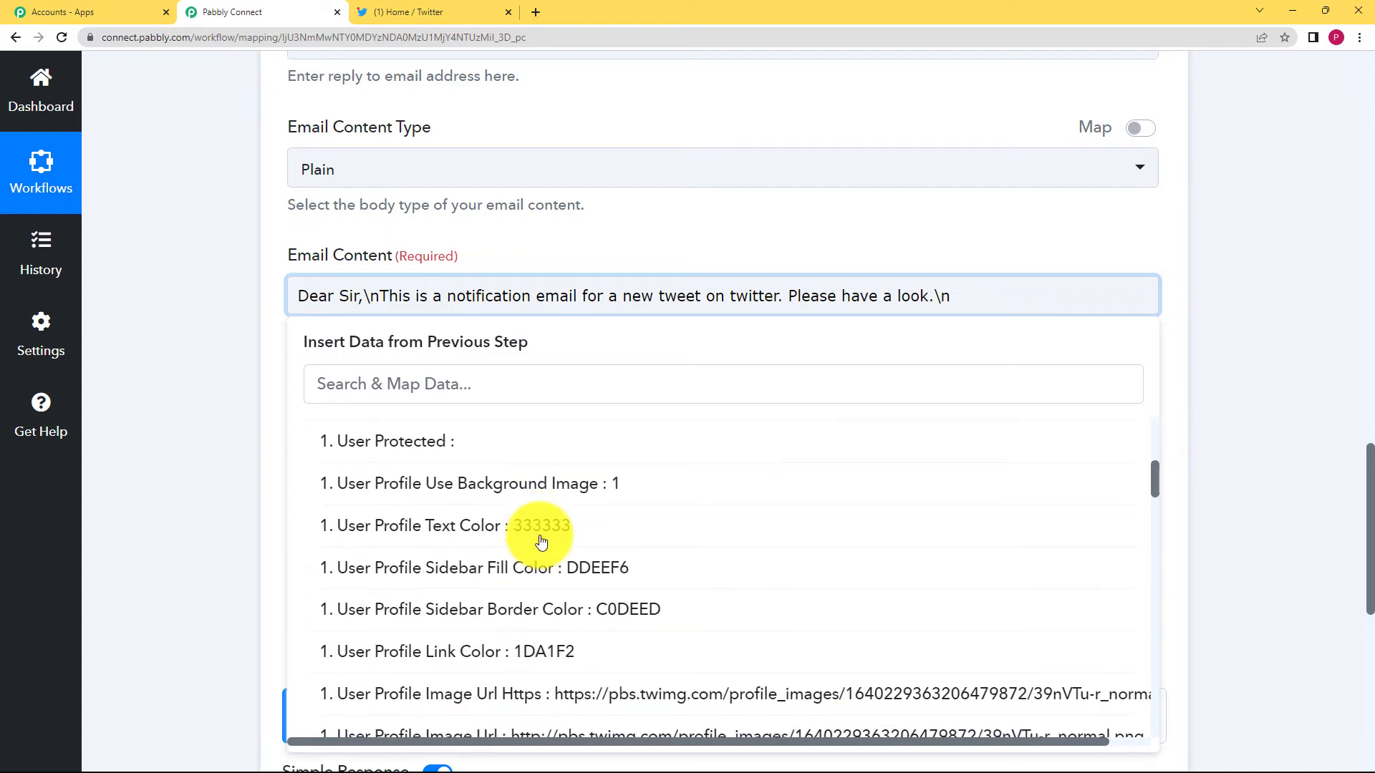
{"action": "scroll", "coordinate": [541, 542], "scroll_direction": "down", "scroll_amount": 15}
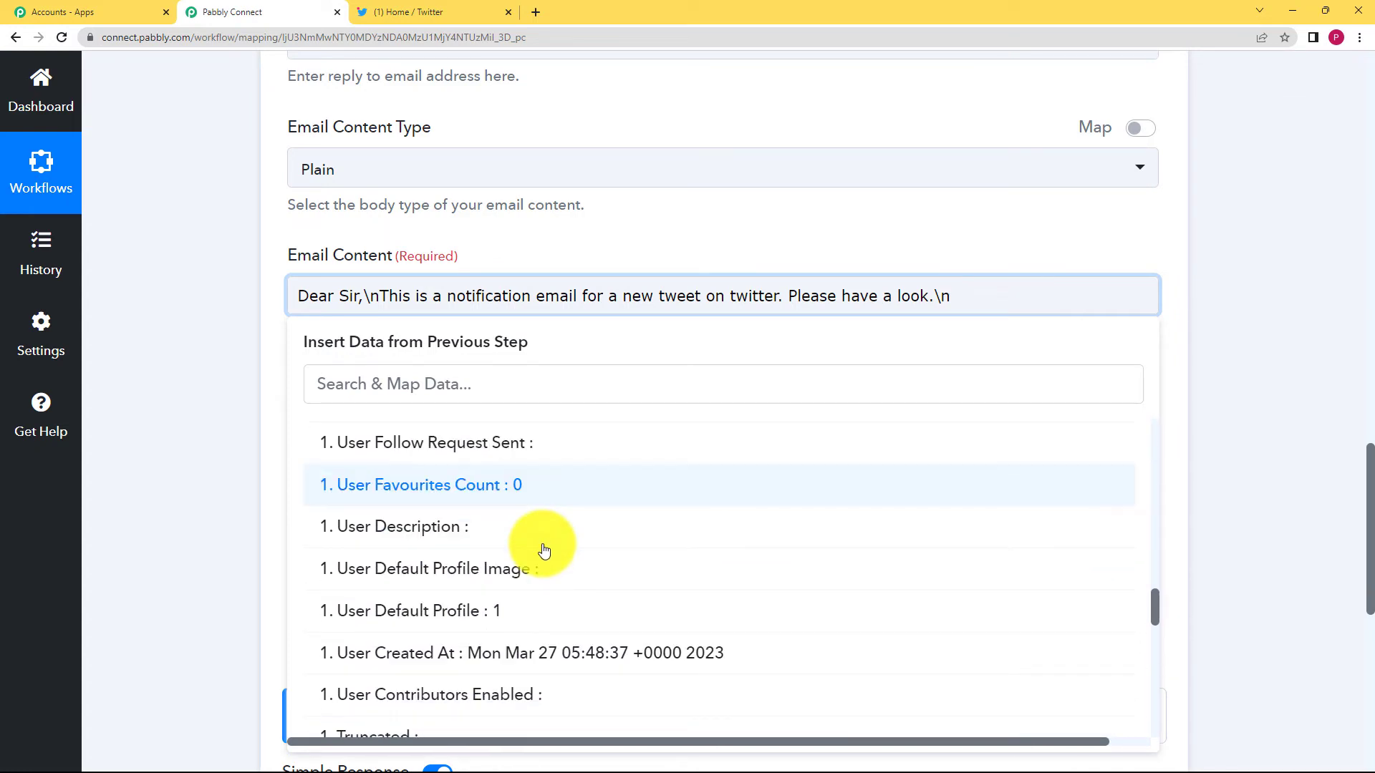
{"action": "scroll", "coordinate": [544, 549], "scroll_direction": "down", "scroll_amount": 12}
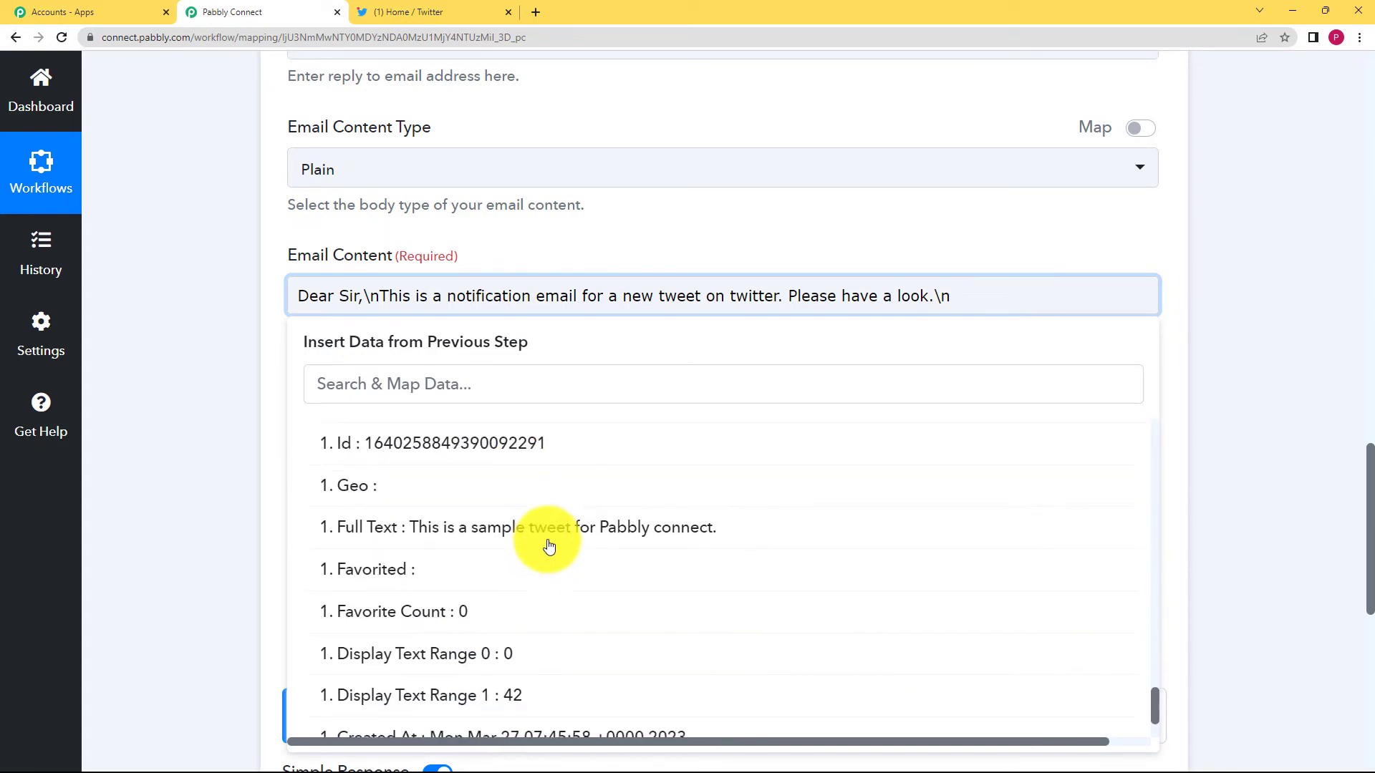
{"action": "left_click", "coordinate": [549, 527]}
{"action": "left_click", "coordinate": [736, 321]}
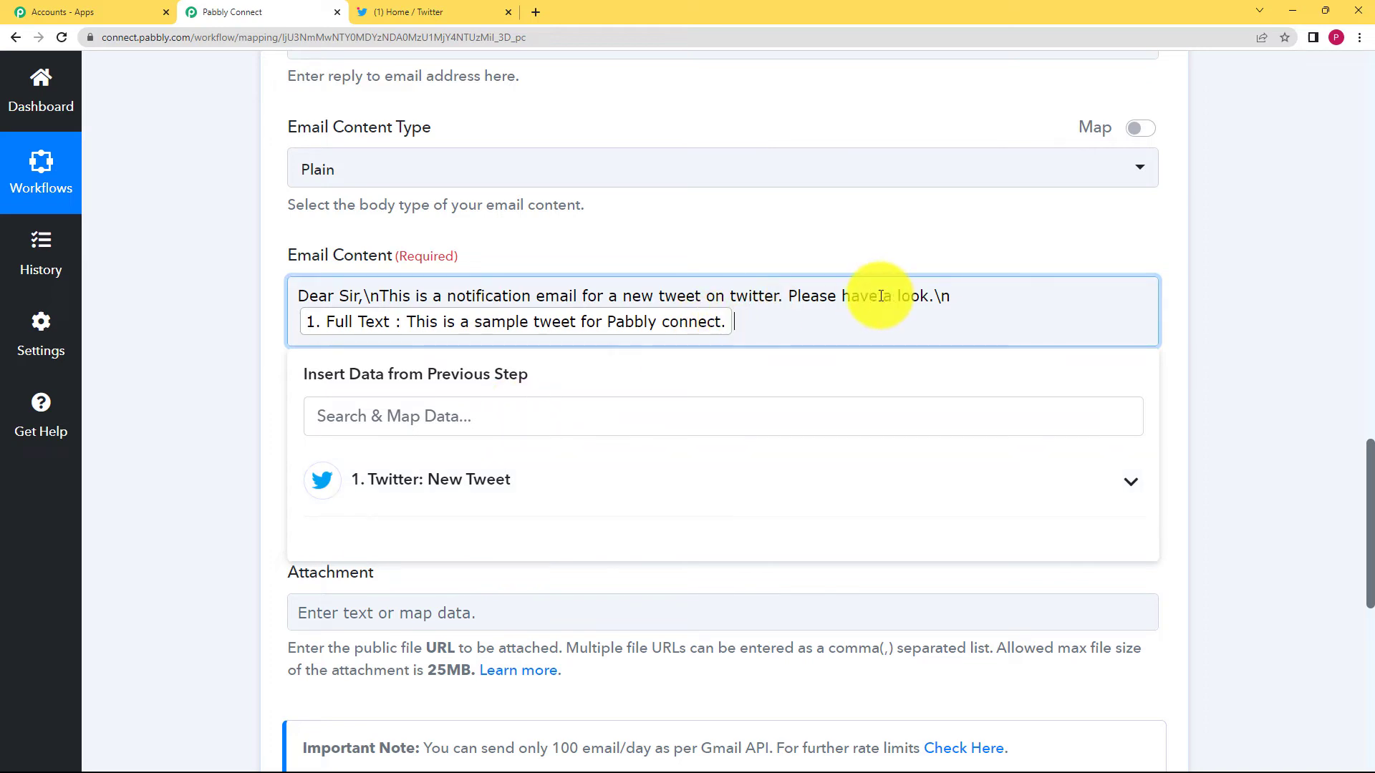
{"action": "left_click", "coordinate": [952, 294]}
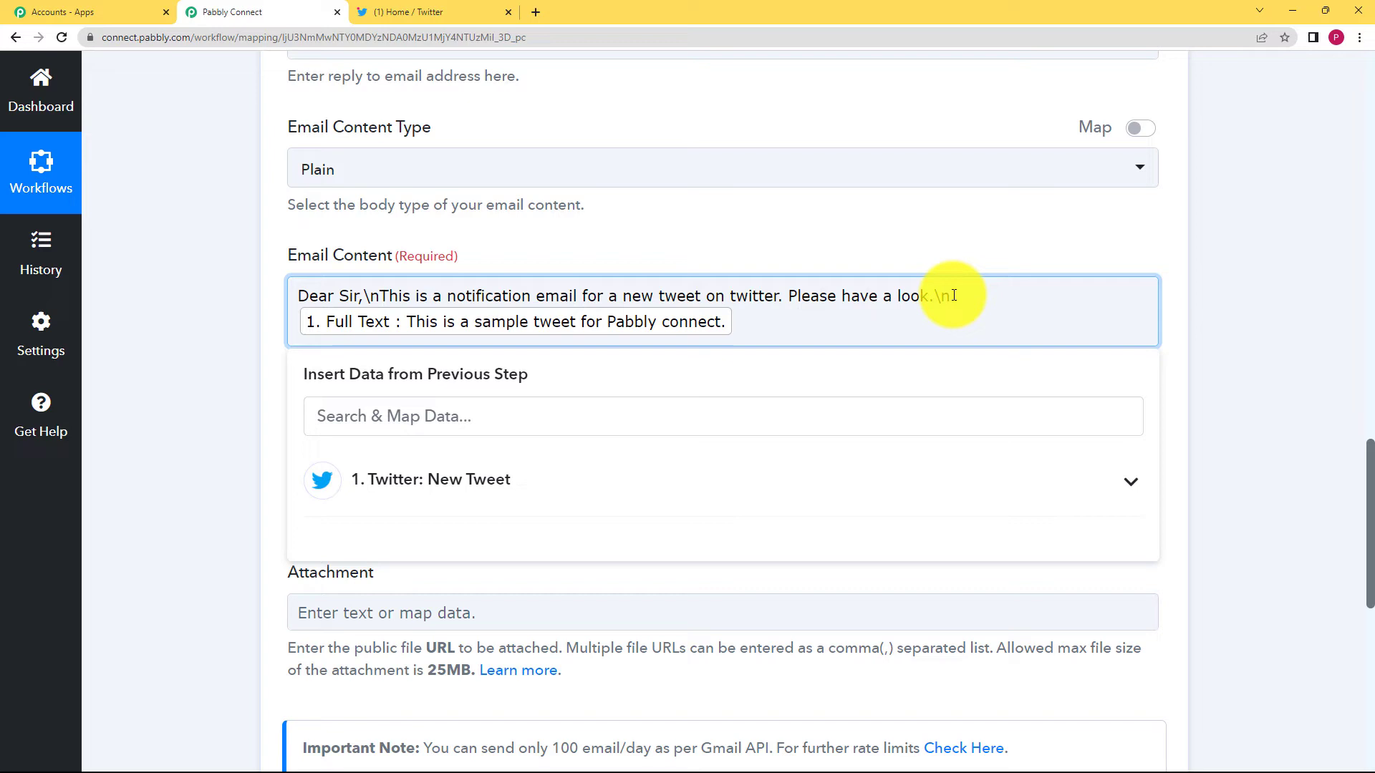
{"action": "type", "text": "\"\\"}
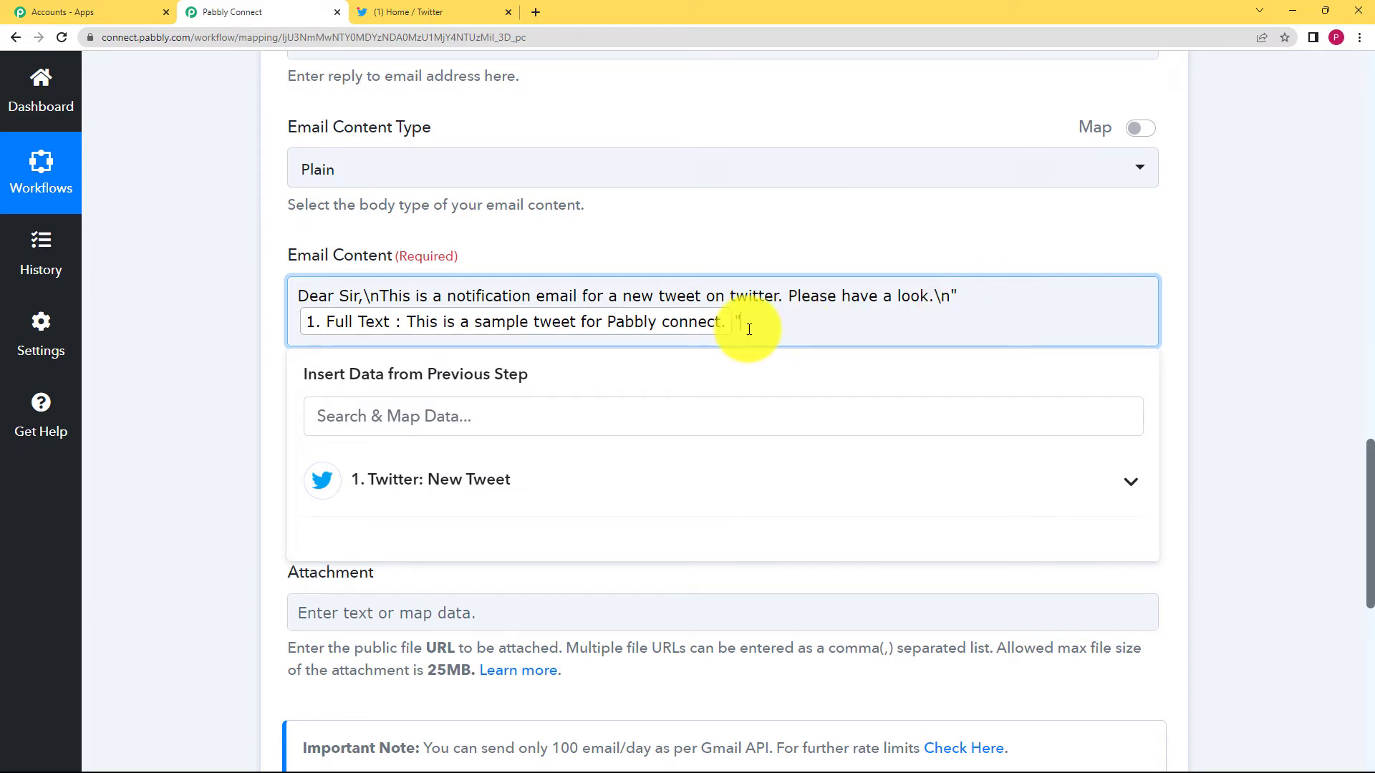
{"action": "type", "text": "nRegards"}
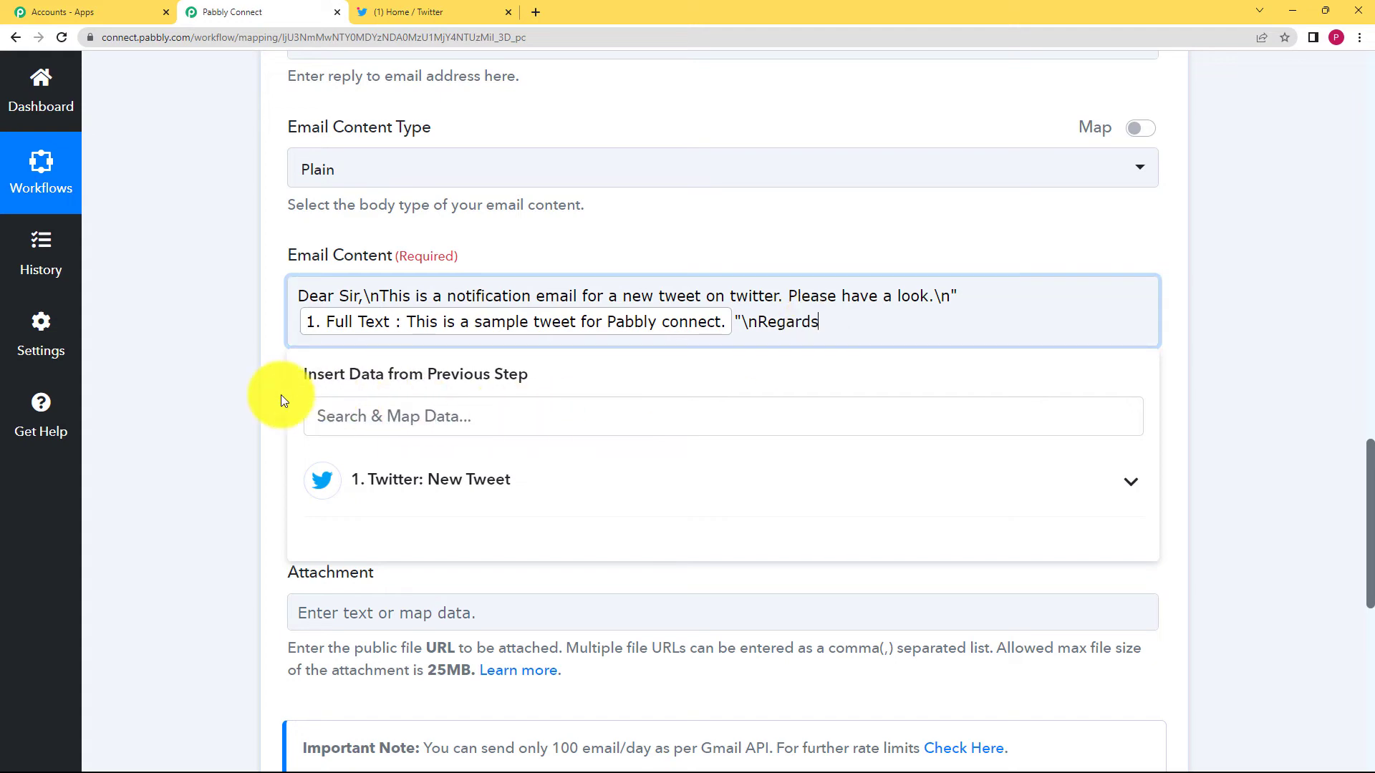
{"action": "left_click", "coordinate": [251, 391]}
{"action": "scroll", "coordinate": [242, 394], "scroll_direction": "down", "scroll_amount": 2}
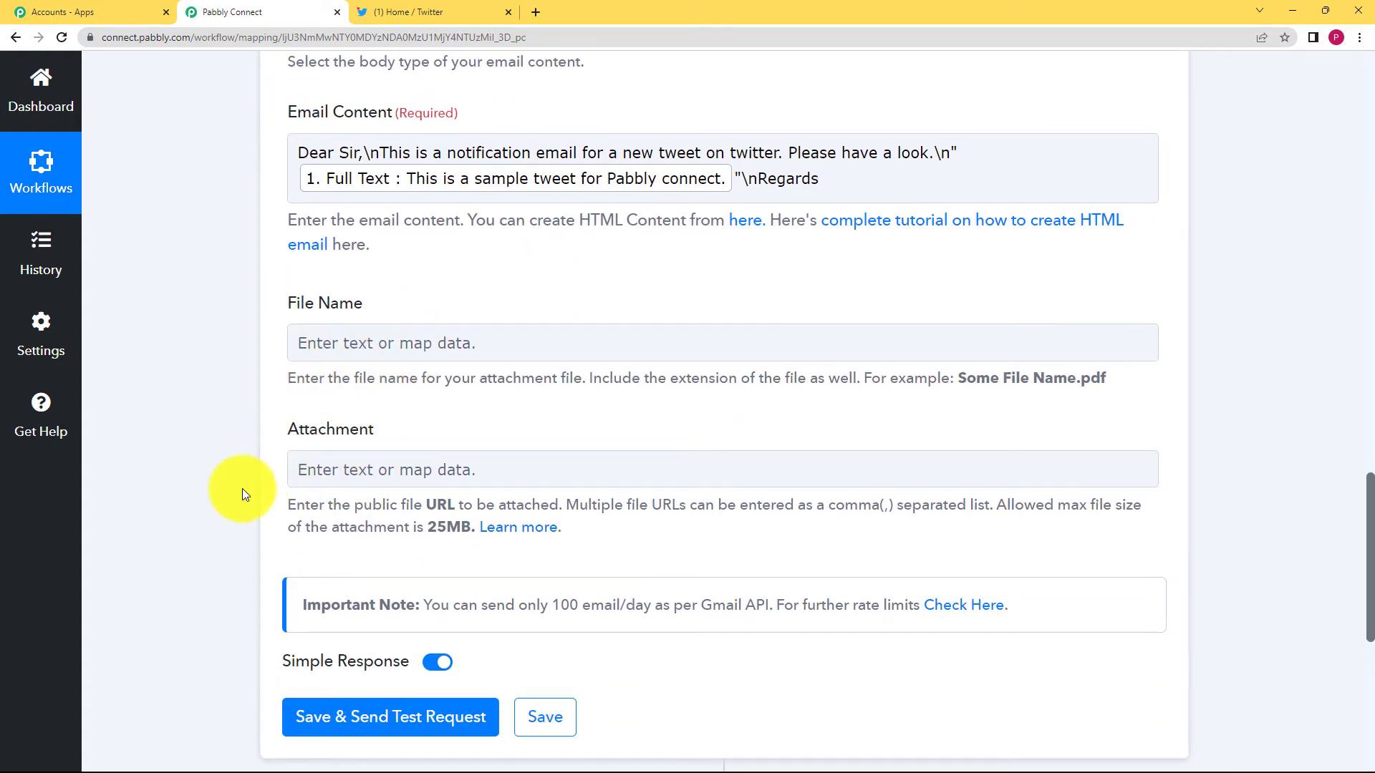
Send a Gmail test request and confirm the response status reads 'sent'.
{"action": "scroll", "coordinate": [237, 491], "scroll_direction": "down", "scroll_amount": 3}
{"action": "left_click", "coordinate": [294, 505]}
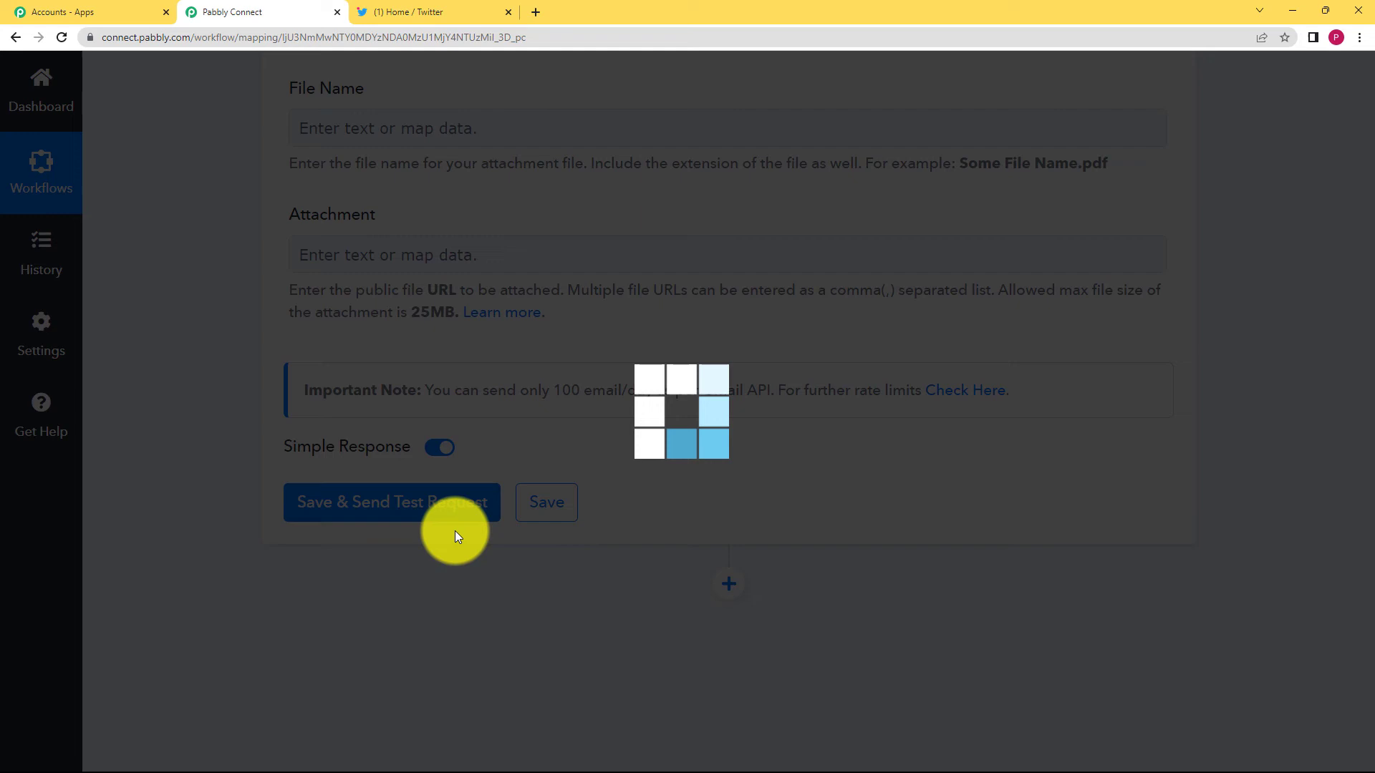
{"action": "scroll", "coordinate": [277, 553], "scroll_direction": "down", "scroll_amount": 3}
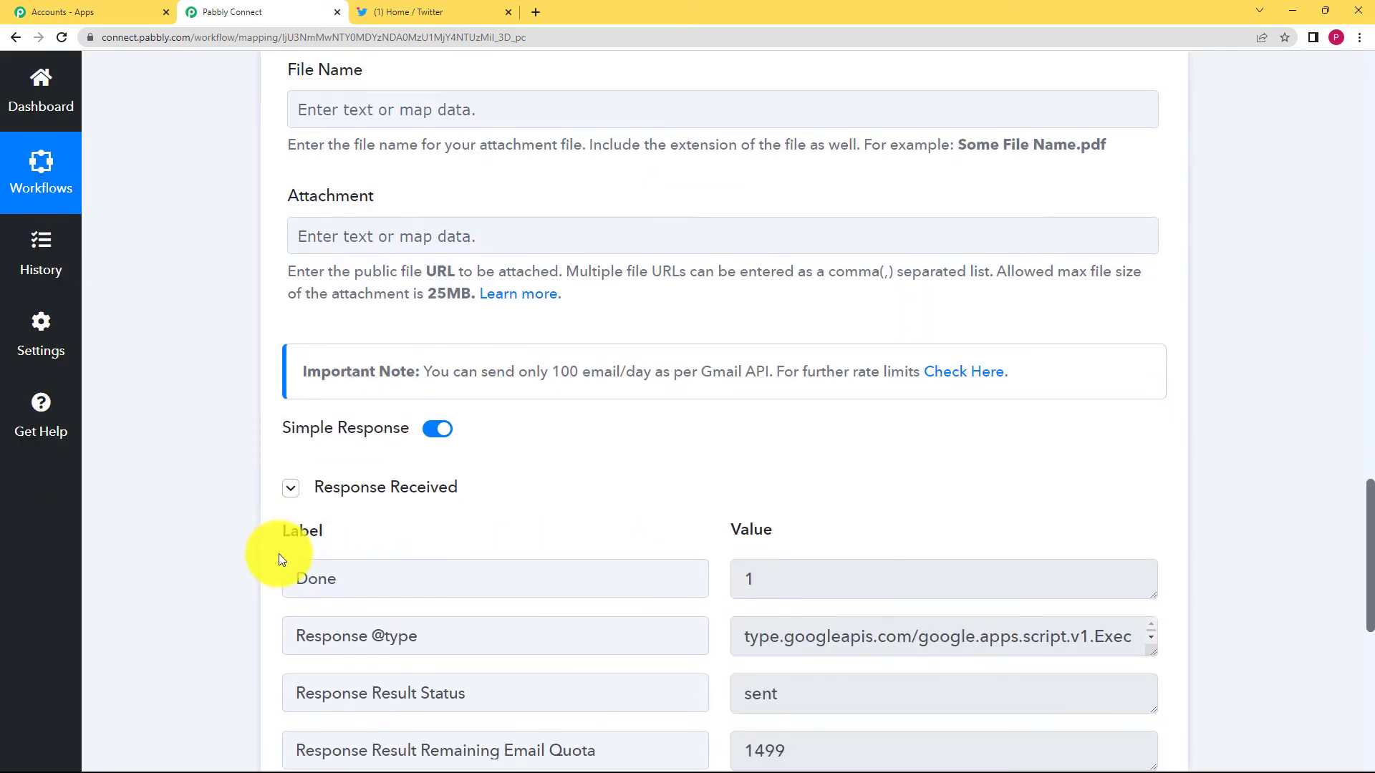
{"action": "left_click_drag", "start_coordinate": [399, 381], "coordinate": [157, 427]}
{"action": "left_click_drag", "start_coordinate": [737, 387], "coordinate": [753, 383]}
{"action": "left_click_drag", "start_coordinate": [290, 500], "coordinate": [694, 512]}
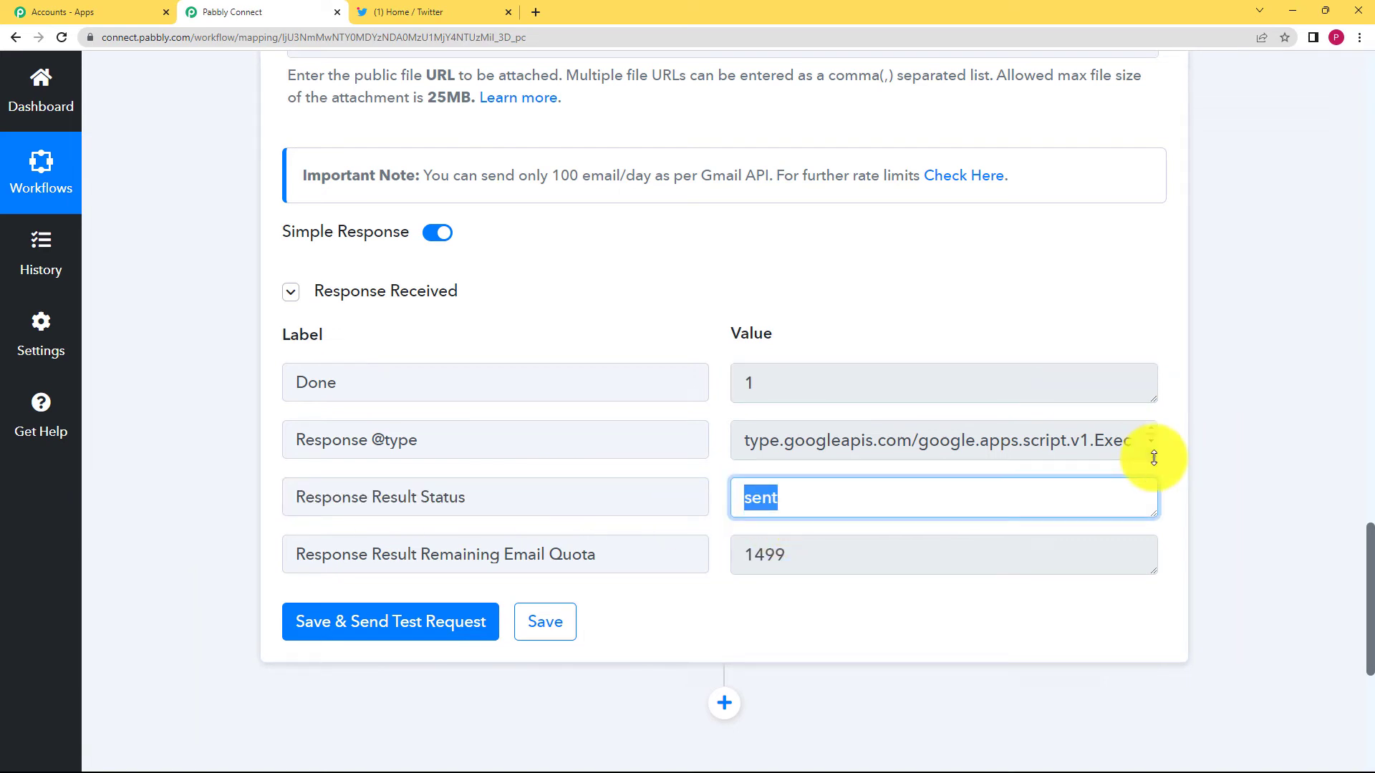
{"action": "mouse_move", "coordinate": [1152, 456]}
{"action": "left_mouse_down"}
{"action": "mouse_move", "coordinate": [1154, 498]}
{"action": "mouse_move", "coordinate": [1153, 481]}
{"action": "left_mouse_up"}
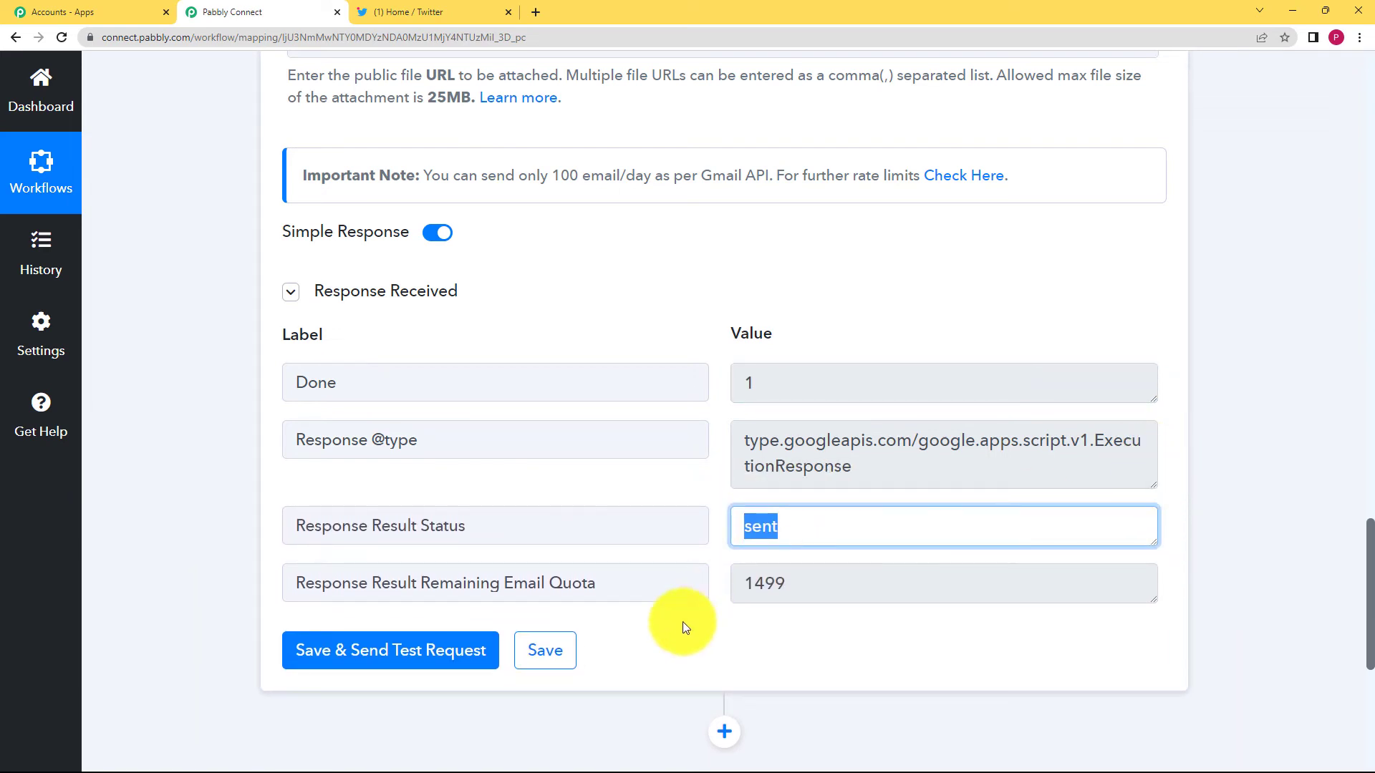
Save the Gmail action settings and dismiss the confirmation.
{"action": "left_click", "coordinate": [548, 651]}
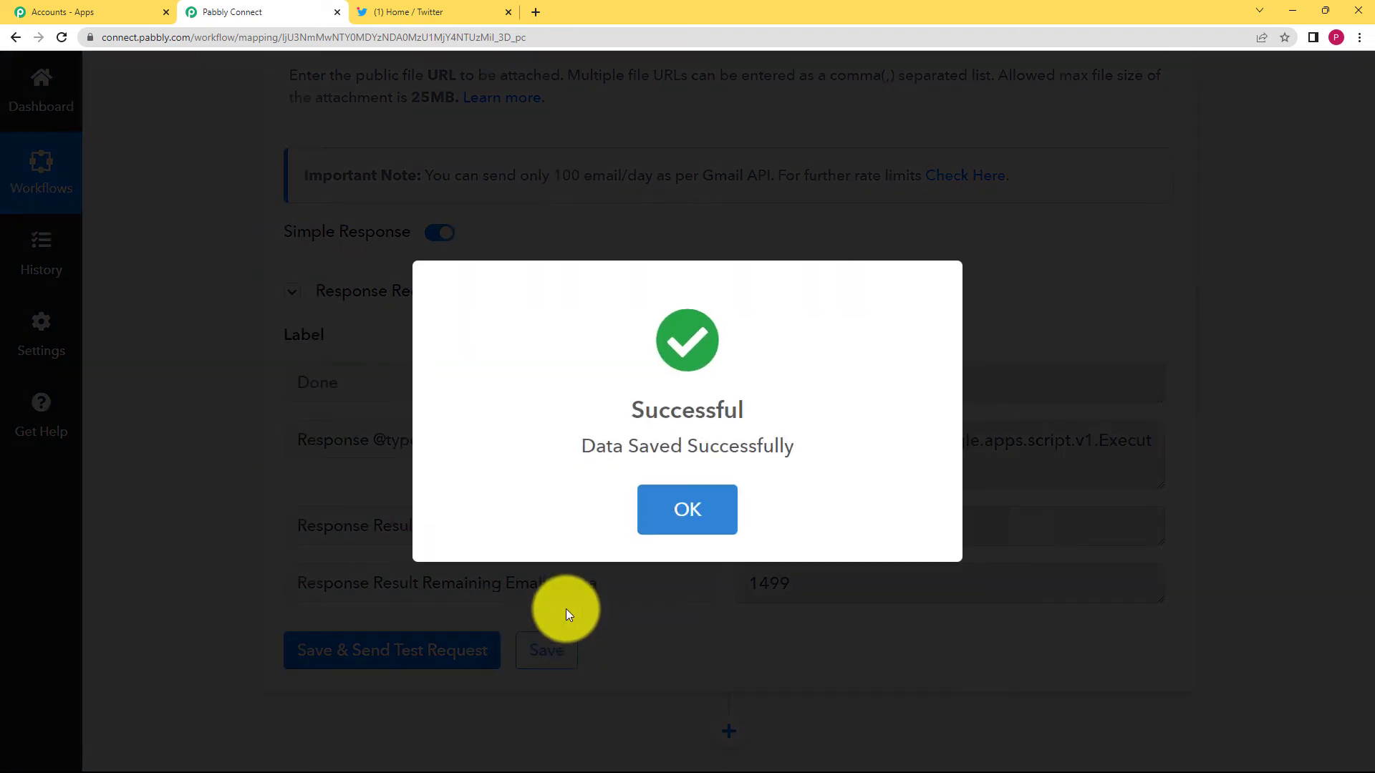
{"action": "left_click", "coordinate": [667, 510]}
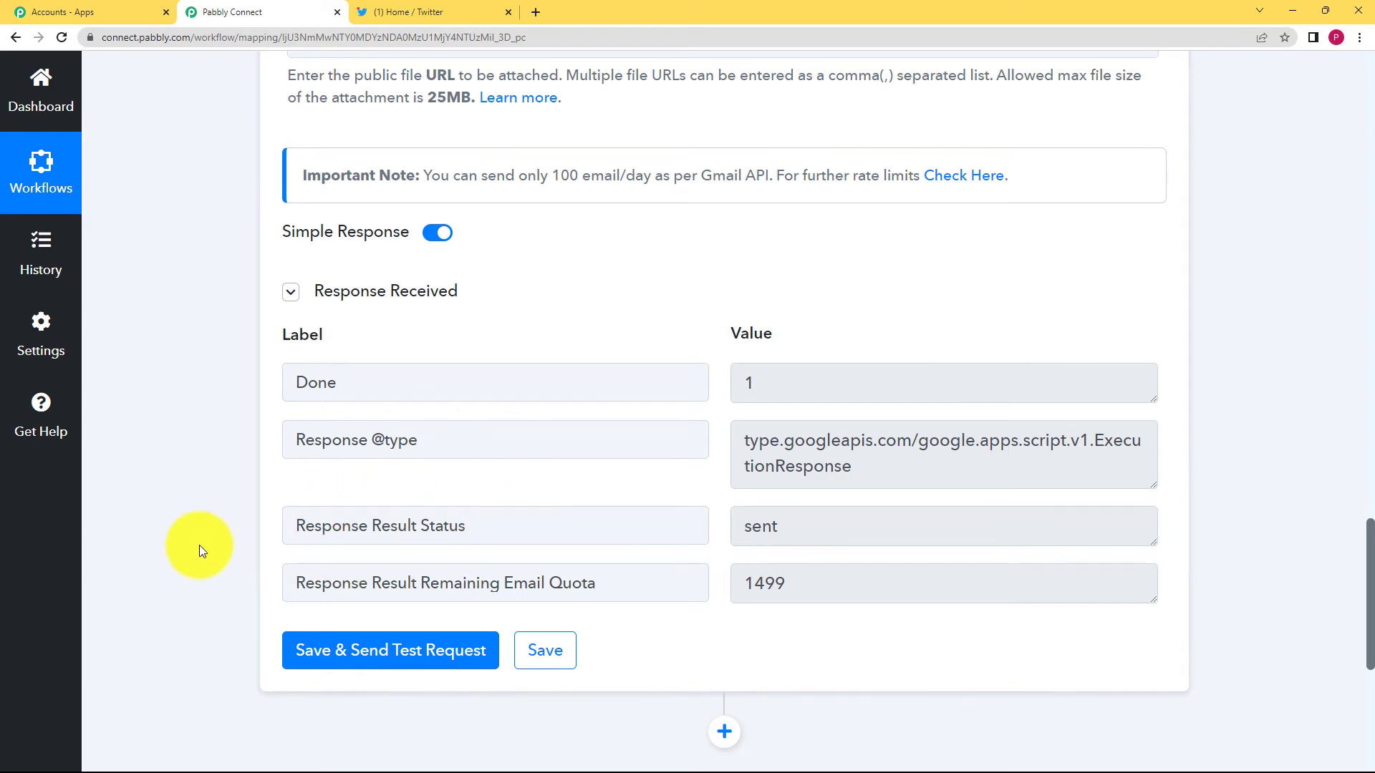
{"action": "scroll", "coordinate": [199, 544], "scroll_direction": "down", "scroll_amount": 2}
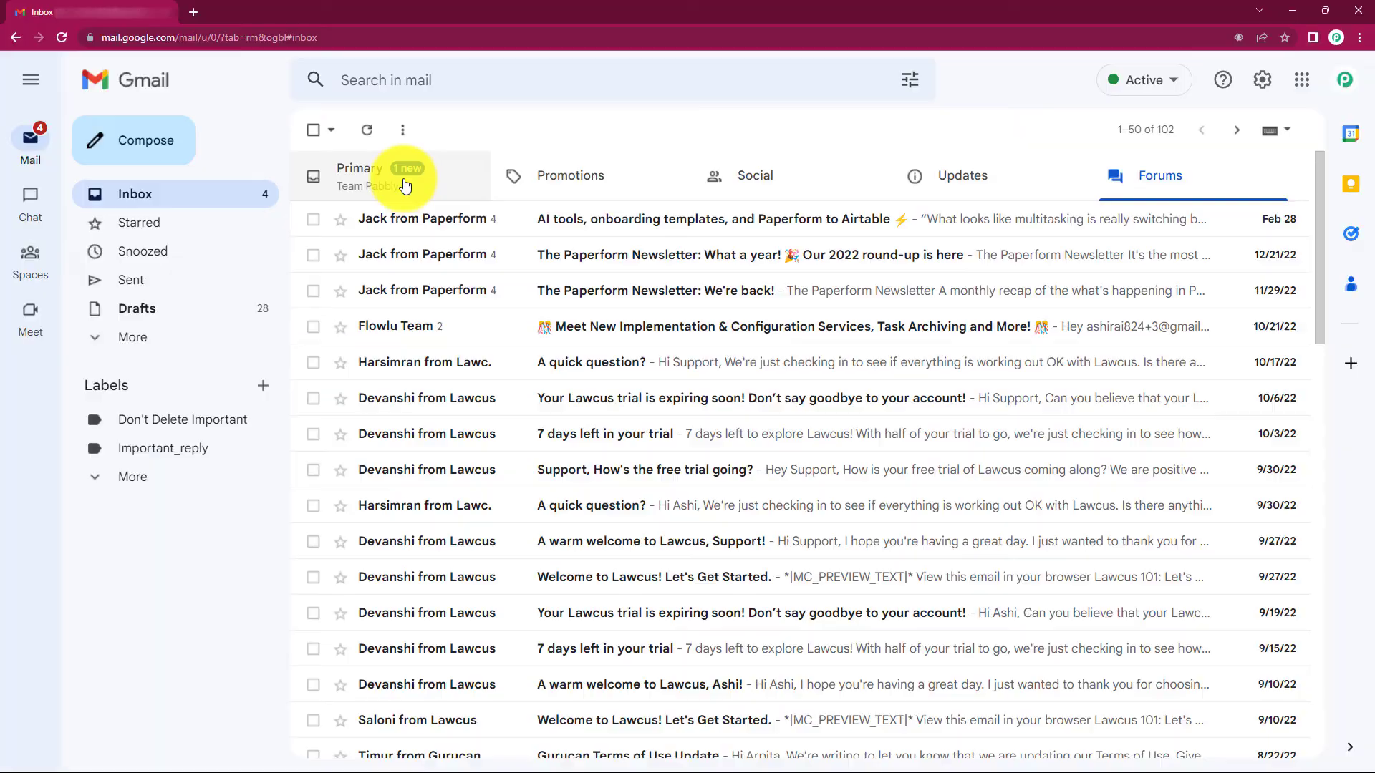
Open the 'New tweet' email in Gmail's Primary inbox, then return to Pabbly Connect.
{"action": "left_click", "coordinate": [405, 185]}
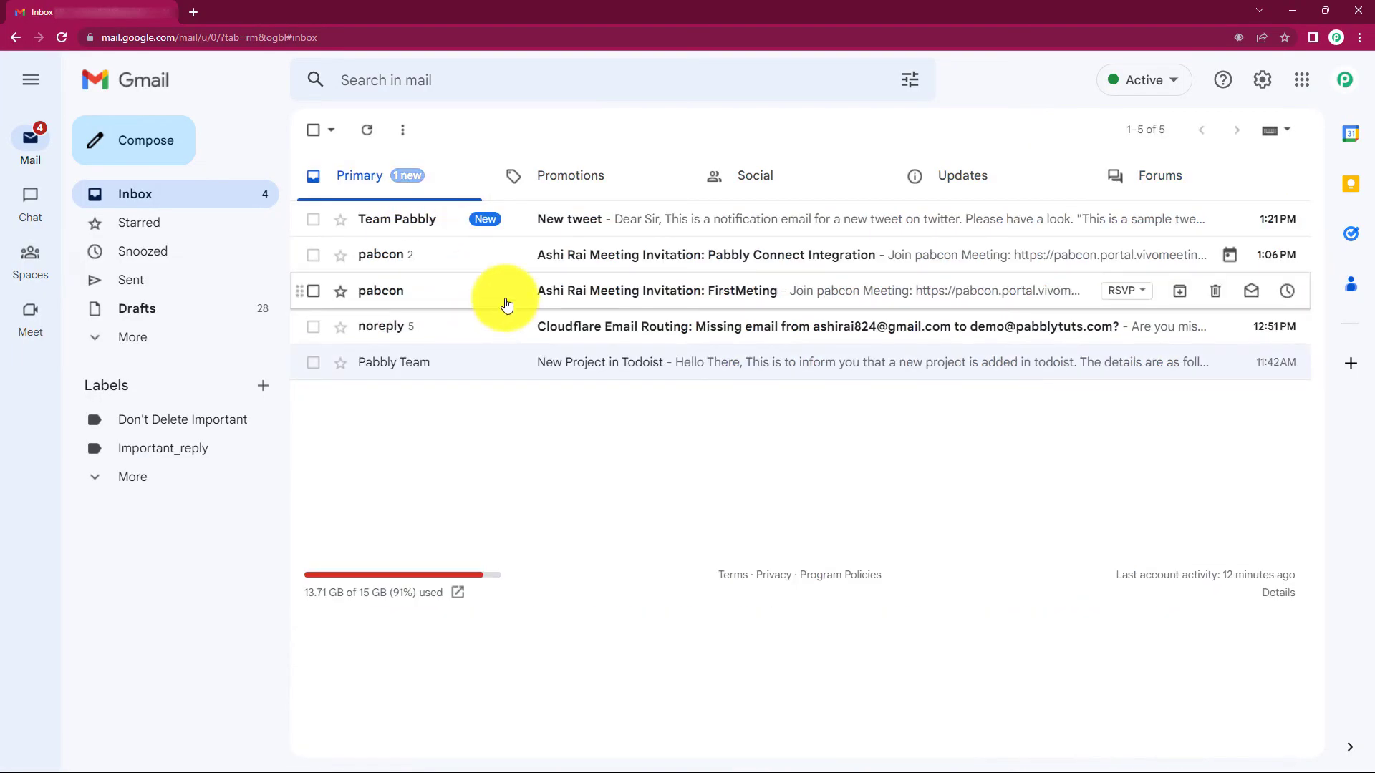
{"action": "left_click", "coordinate": [480, 220]}
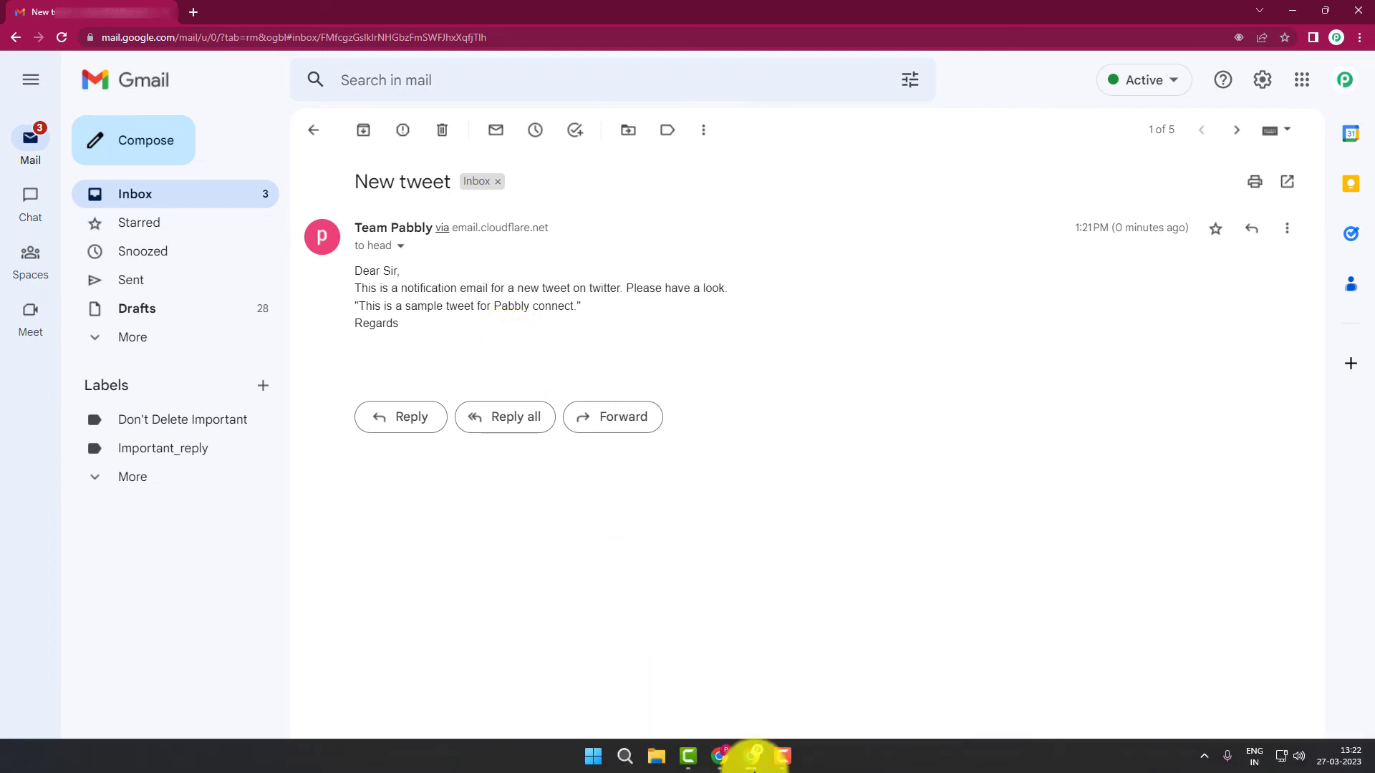
{"action": "left_click", "coordinate": [752, 757]}
{"action": "scroll", "coordinate": [239, 360], "scroll_direction": "up", "scroll_amount": 15}
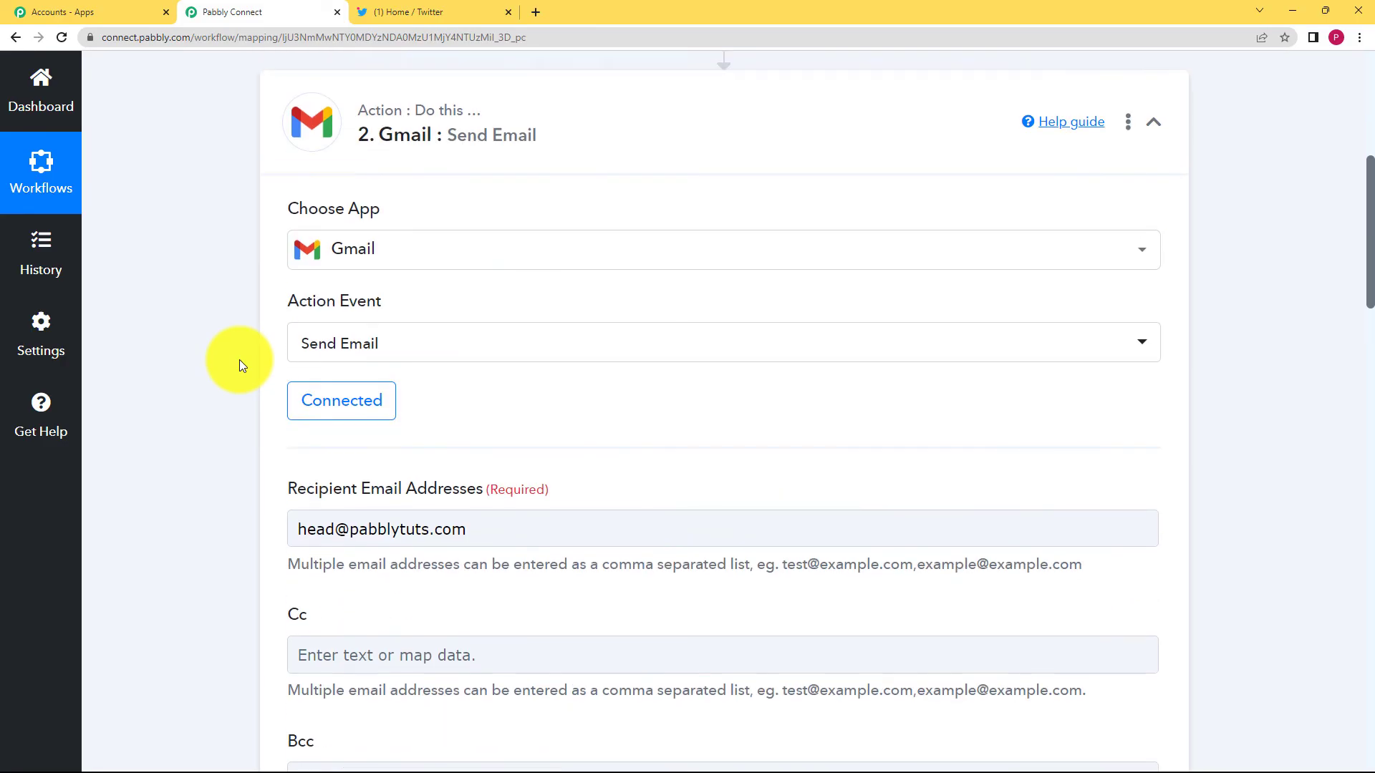
Collapse the Gmail step, then review the Twitter New Tweet trigger and collapse it.
{"action": "scroll", "coordinate": [239, 359], "scroll_direction": "up", "scroll_amount": 5}
{"action": "left_click", "coordinate": [552, 460]}
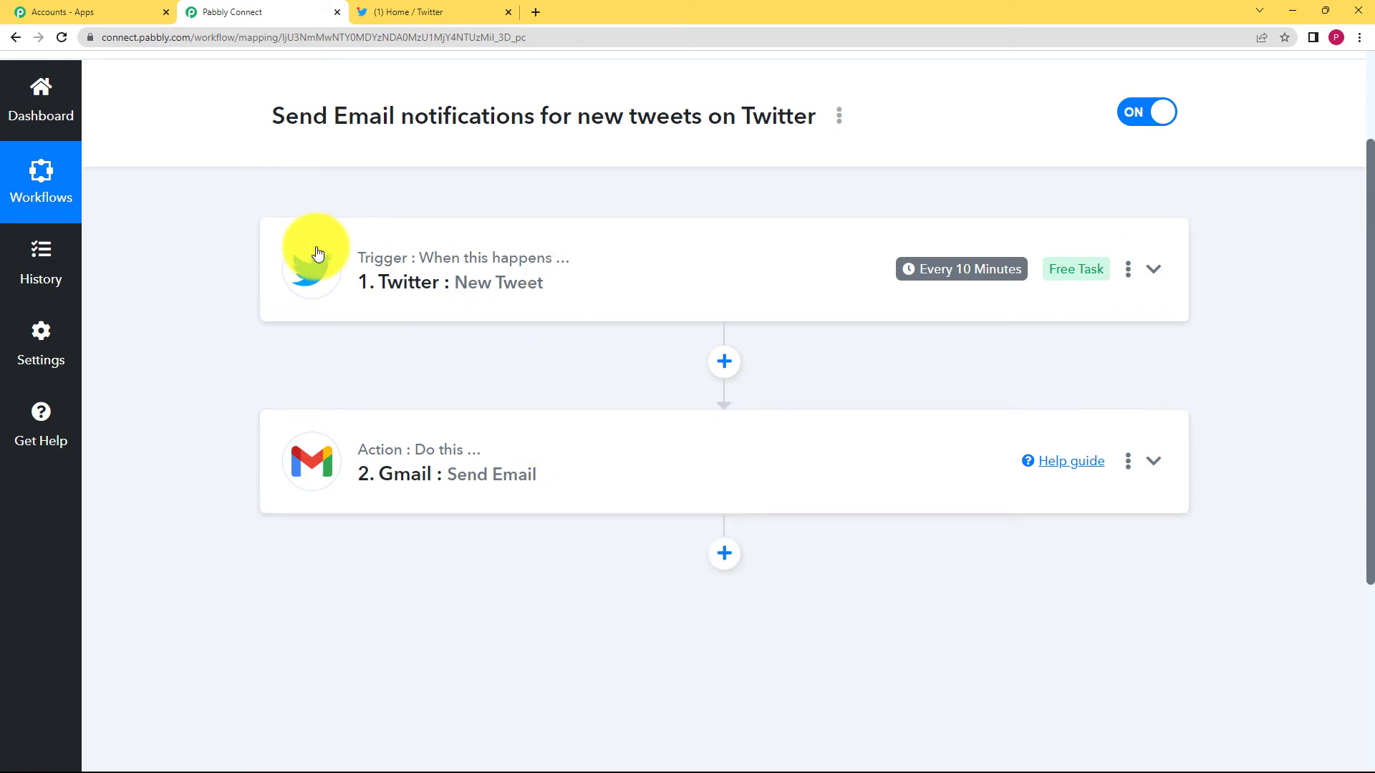
{"action": "left_click", "coordinate": [604, 281]}
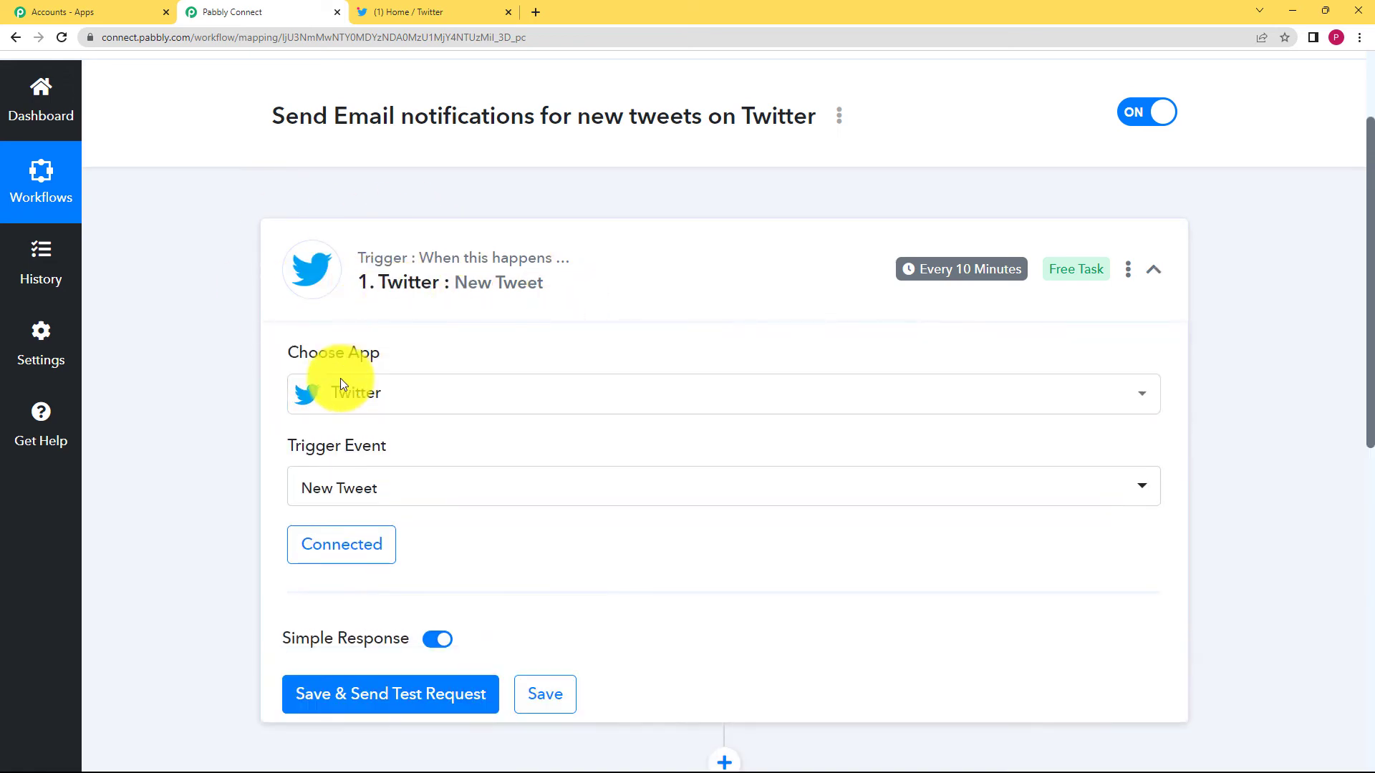
{"action": "scroll", "coordinate": [208, 444], "scroll_direction": "down", "scroll_amount": 3}
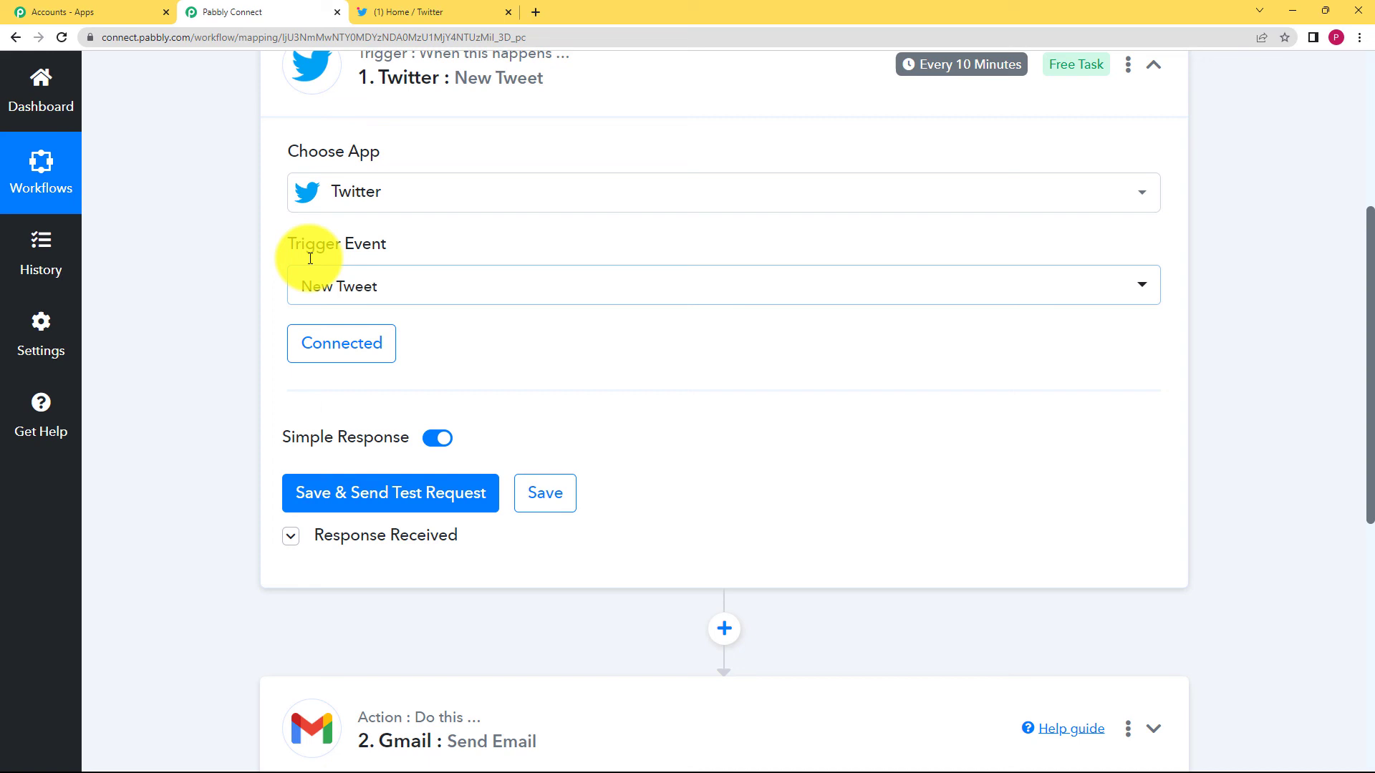
{"action": "scroll", "coordinate": [310, 257], "scroll_direction": "up", "scroll_amount": 3}
{"action": "left_click", "coordinate": [466, 239]}
Review the Gmail Send Email fields and collapse that step.
{"action": "scroll", "coordinate": [353, 282], "scroll_direction": "down", "scroll_amount": 3}
{"action": "left_click", "coordinate": [353, 283]}
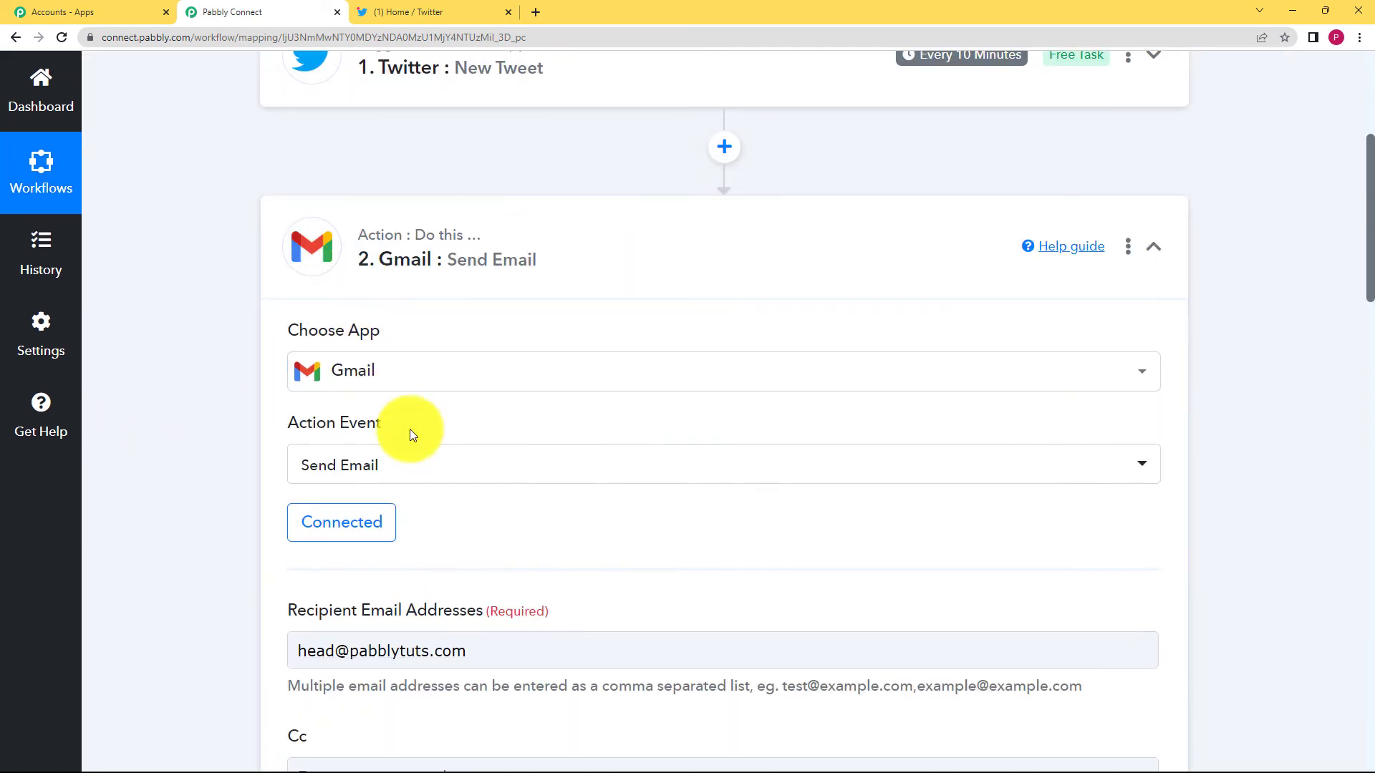
{"action": "scroll", "coordinate": [178, 515], "scroll_direction": "down", "scroll_amount": 4}
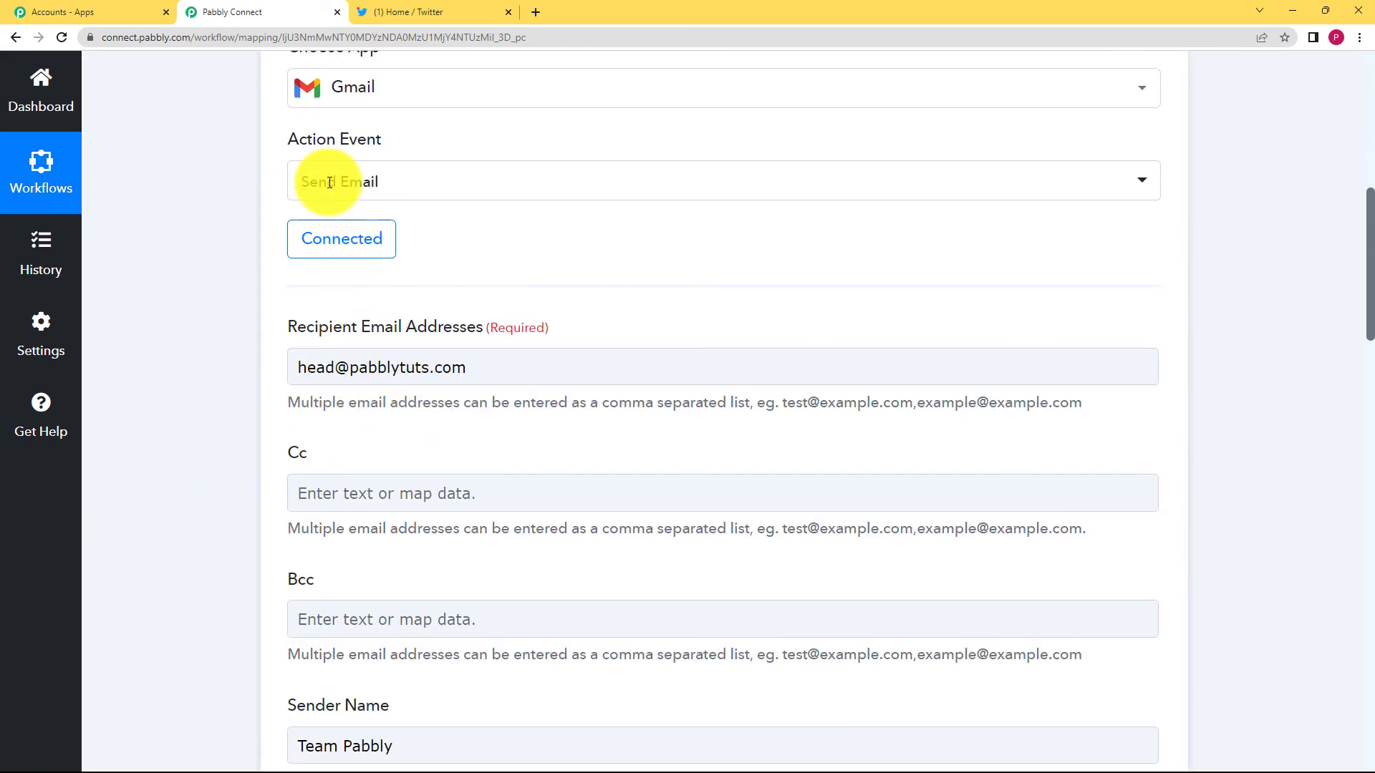
{"action": "scroll", "coordinate": [239, 454], "scroll_direction": "down", "scroll_amount": 8}
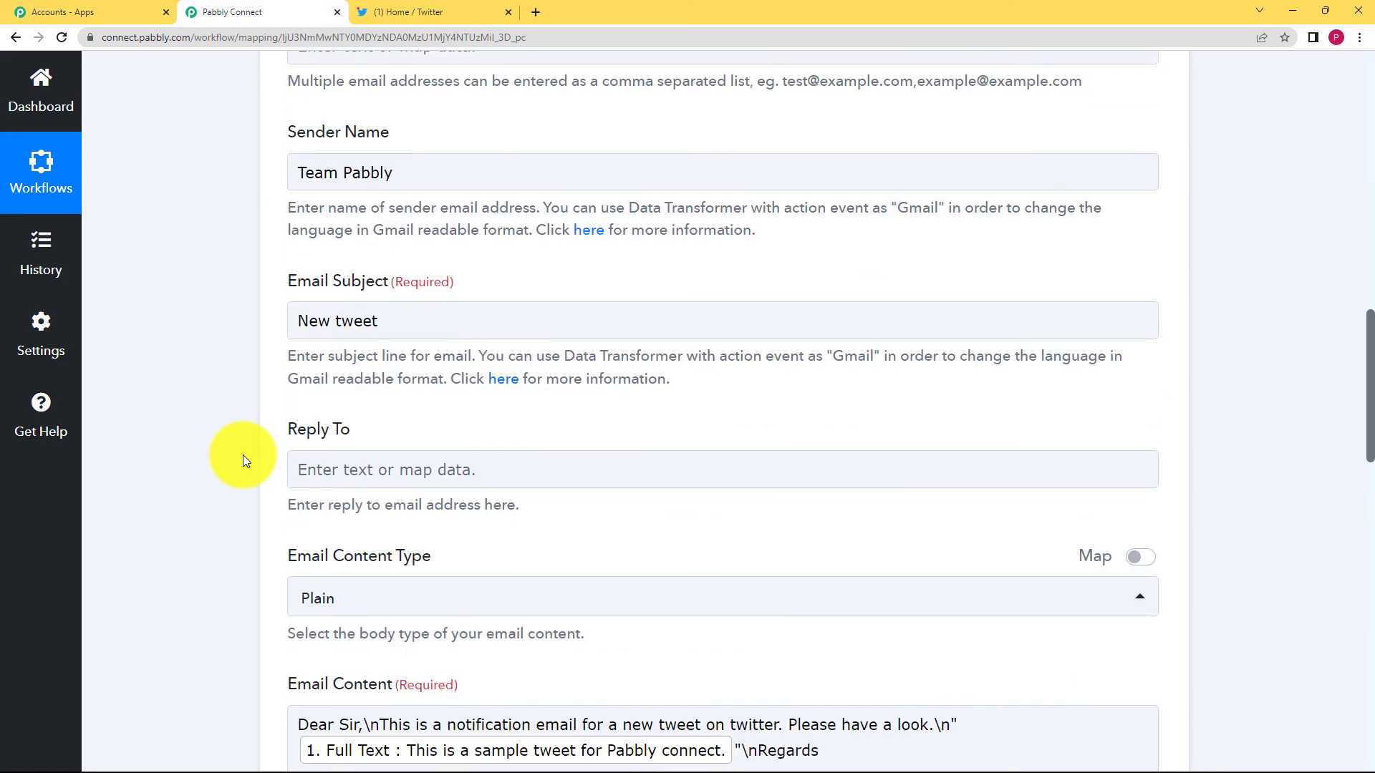
{"action": "scroll", "coordinate": [247, 458], "scroll_direction": "down", "scroll_amount": 12}
{"action": "scroll", "coordinate": [248, 458], "scroll_direction": "up", "scroll_amount": 8}
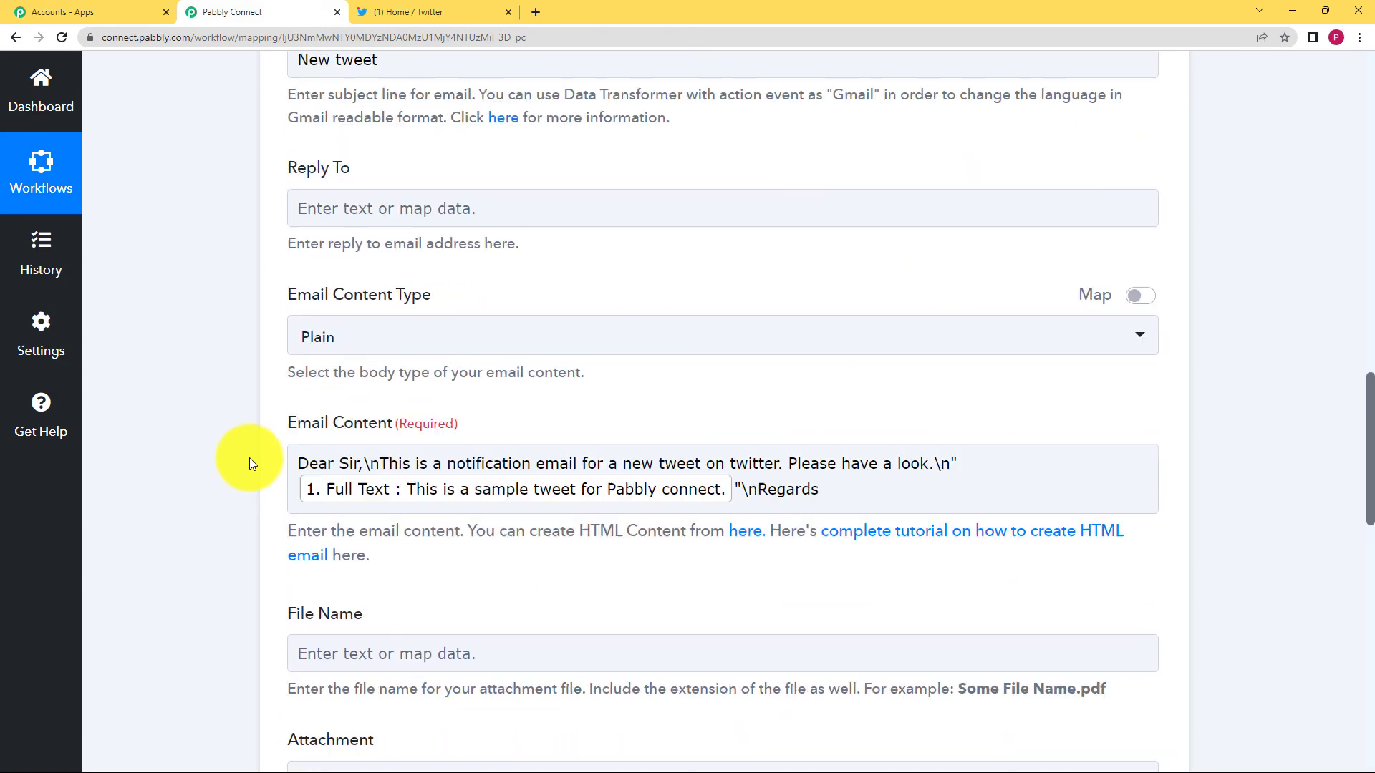
{"action": "scroll", "coordinate": [251, 457], "scroll_direction": "up", "scroll_amount": 15}
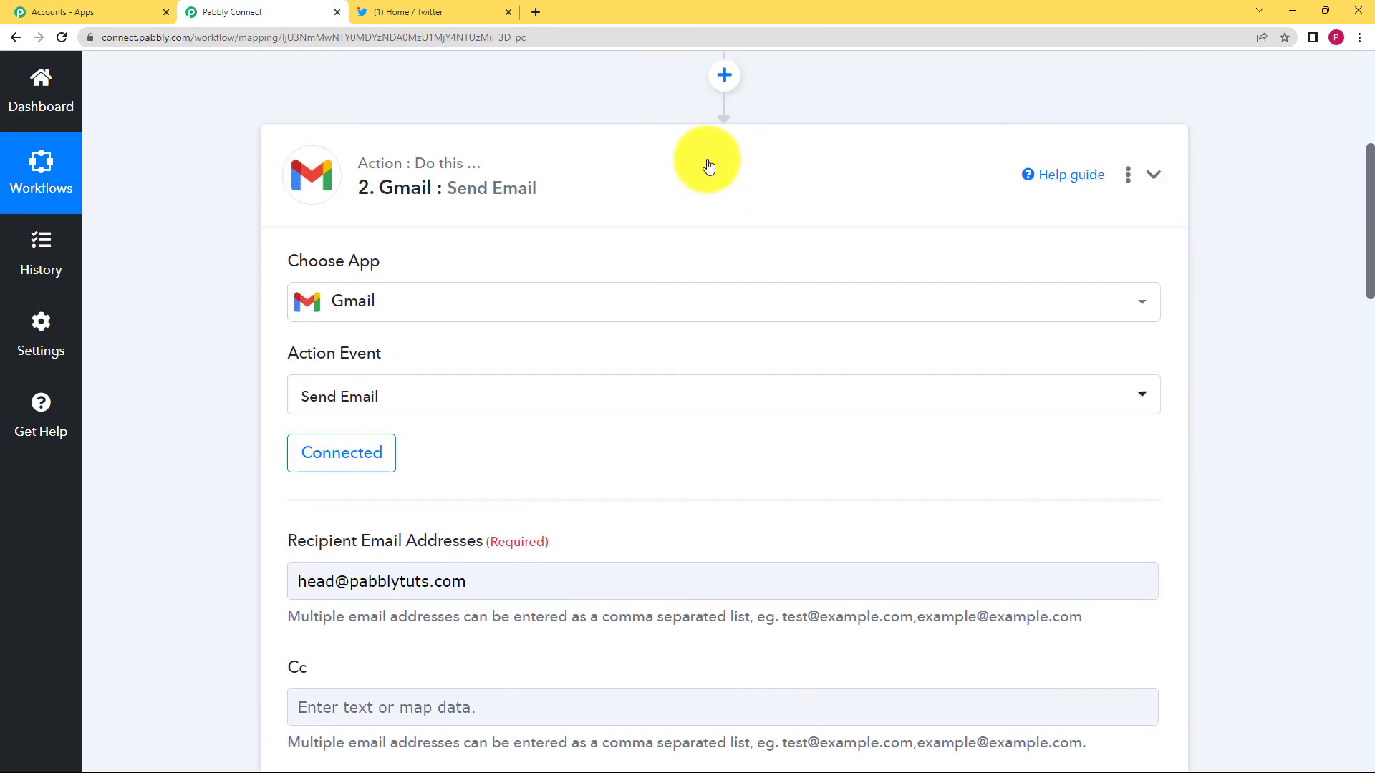
{"action": "left_click", "coordinate": [708, 166]}
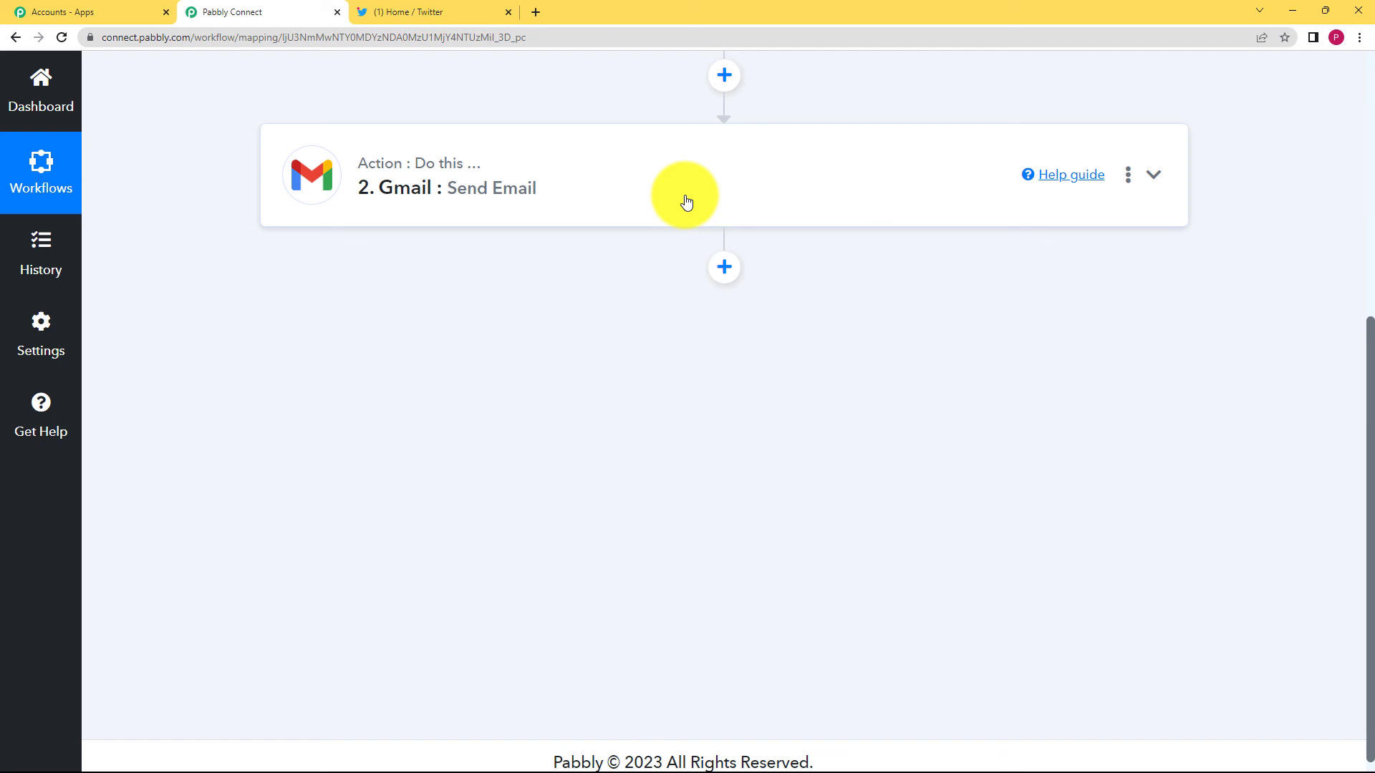